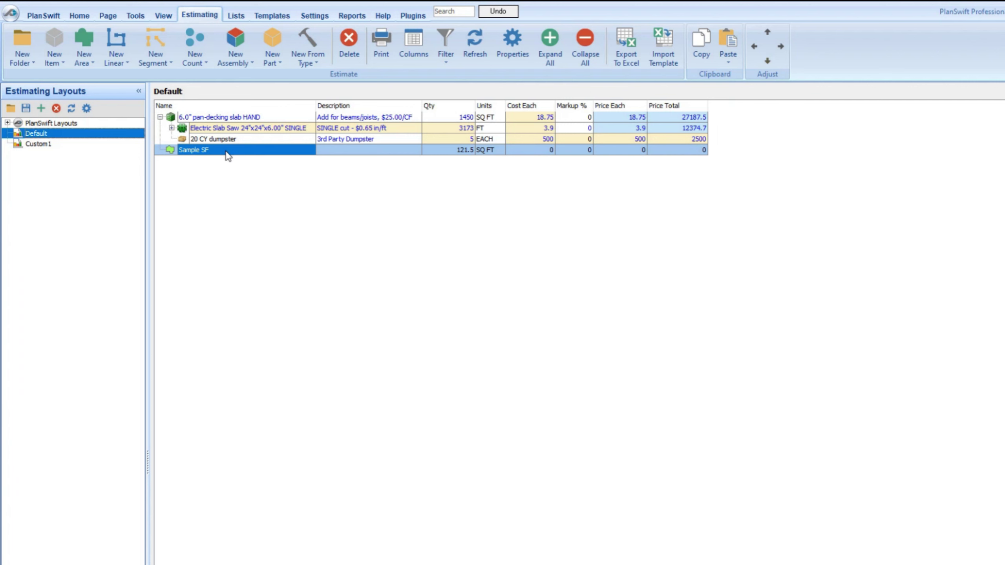
Open the advanced properties of the Sample SF item in the Default estimate
click(79, 15)
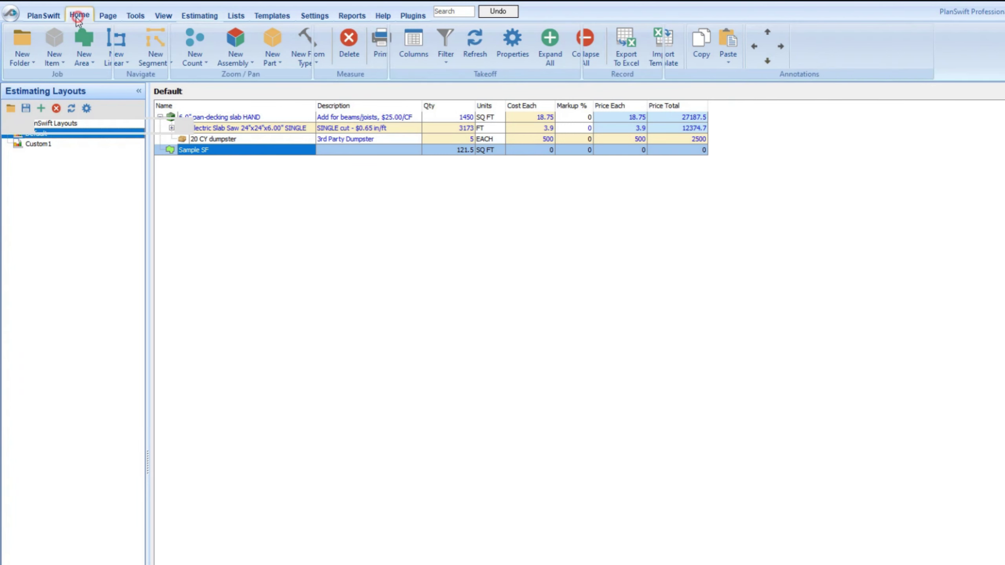
click(190, 15)
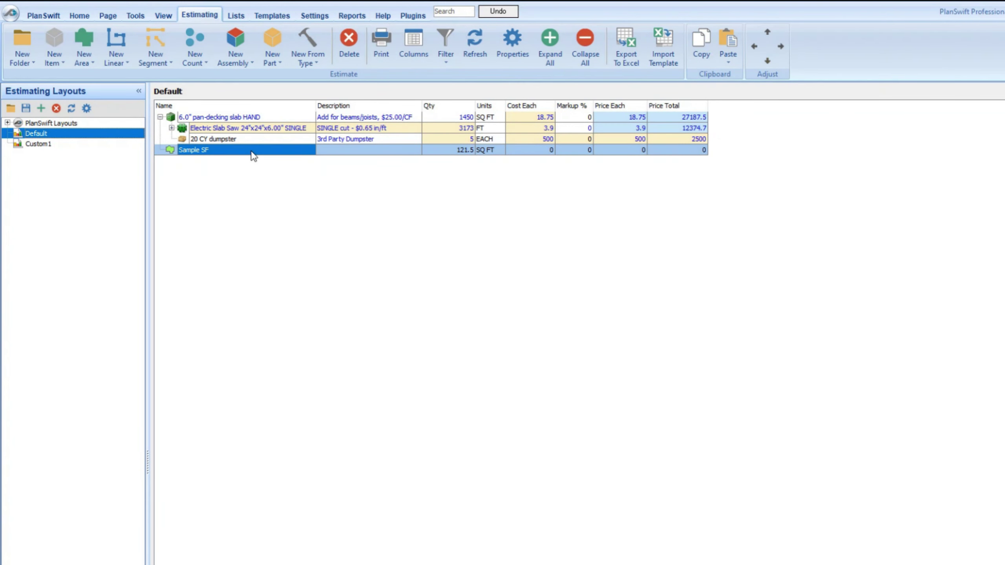
double_click(252, 151)
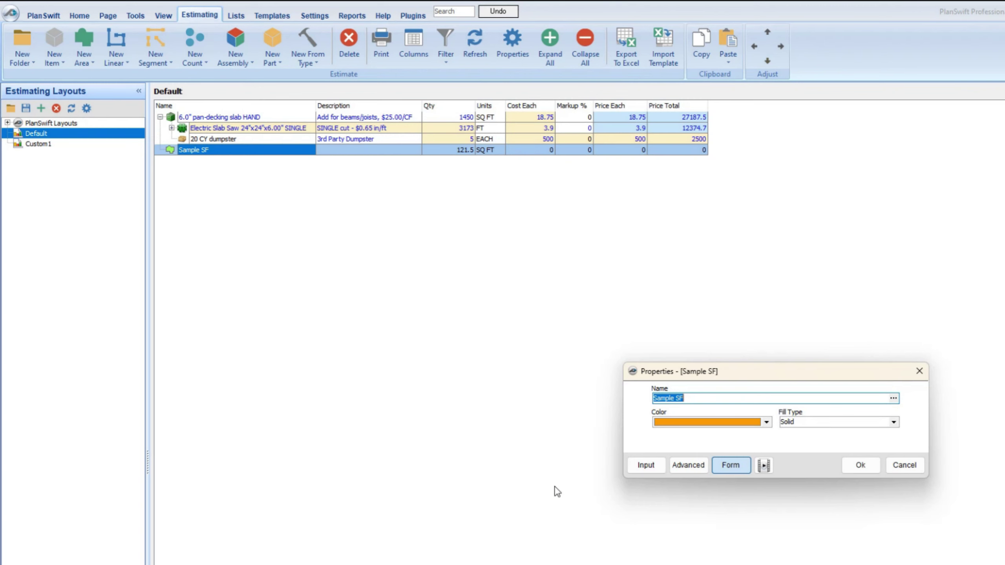
click(690, 465)
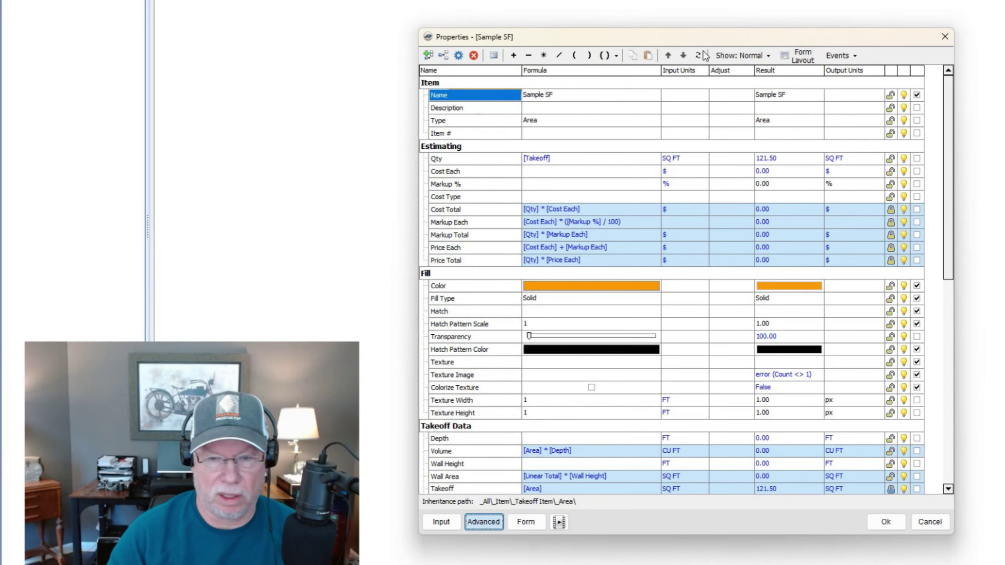
drag(687, 35, 768, 0)
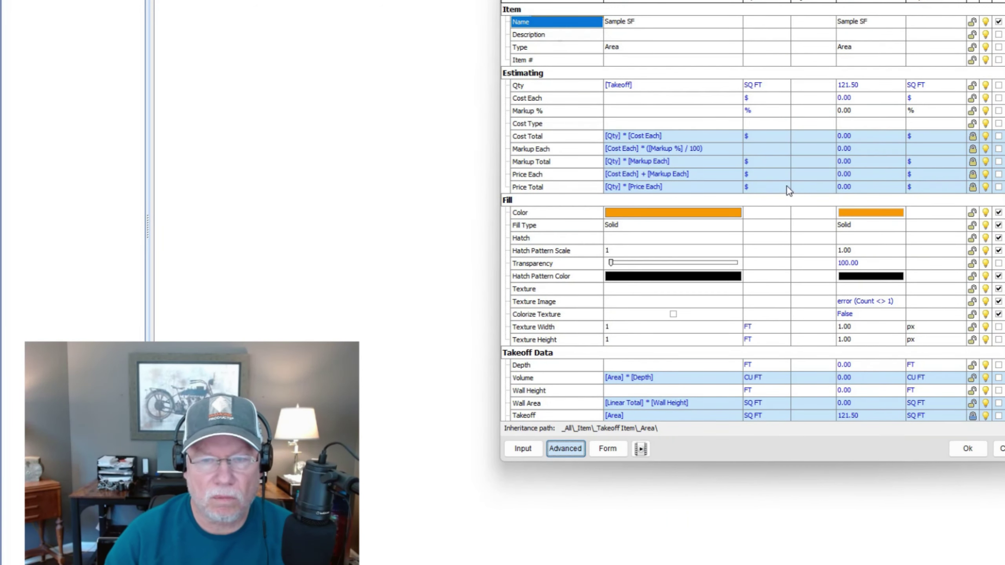
Round the Sample SF quantity up by changing its Qty formula to RoundUp([Takeoff])
scroll(776, 179, down, 1)
scroll(776, 179, down, 2)
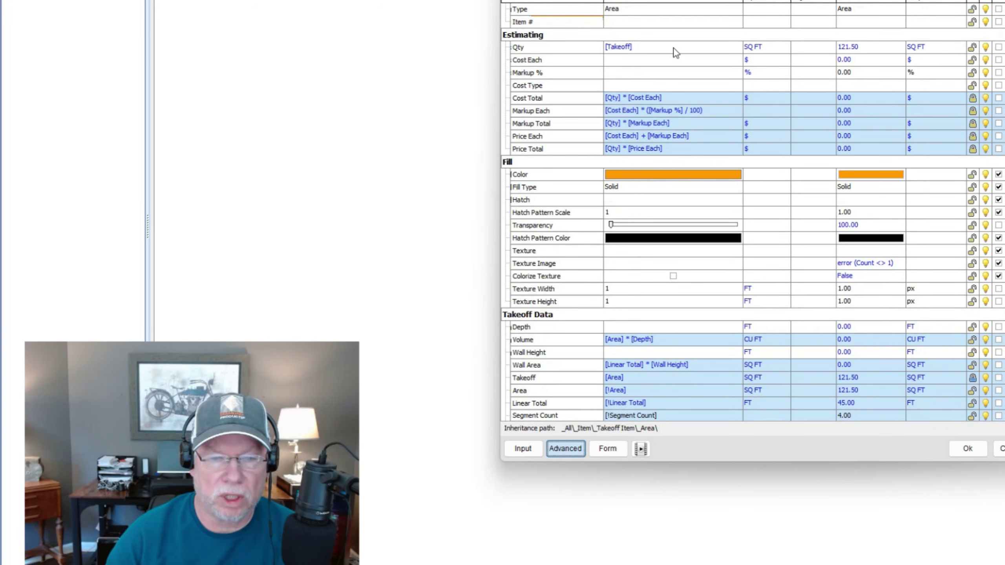
scroll(706, 88, up, 3)
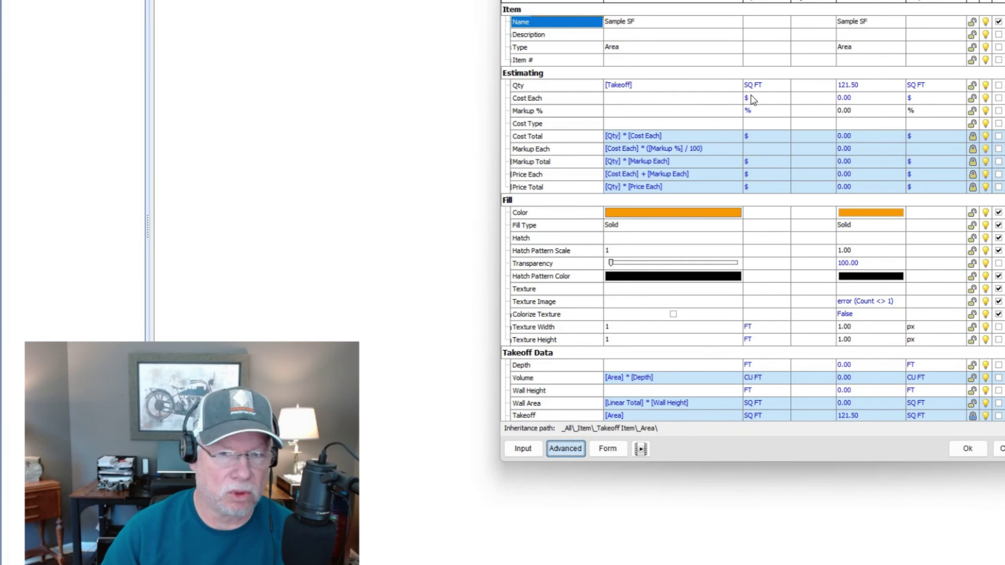
click(659, 88)
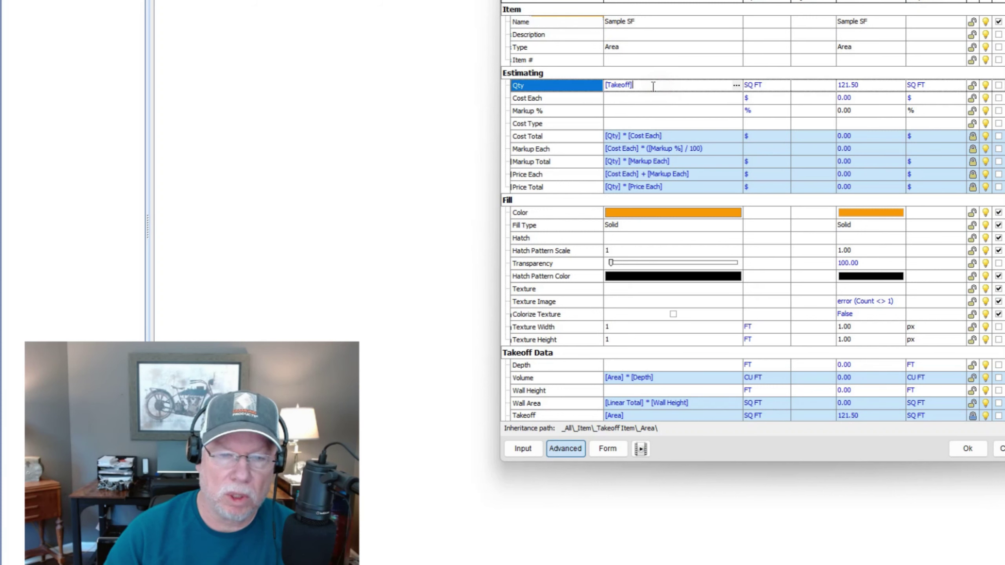
click(736, 84)
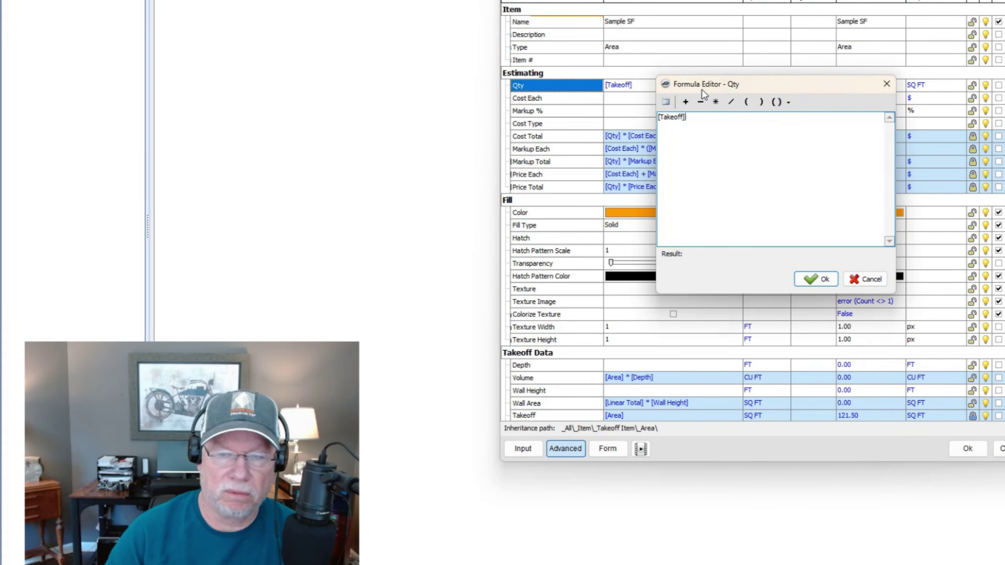
click(788, 101)
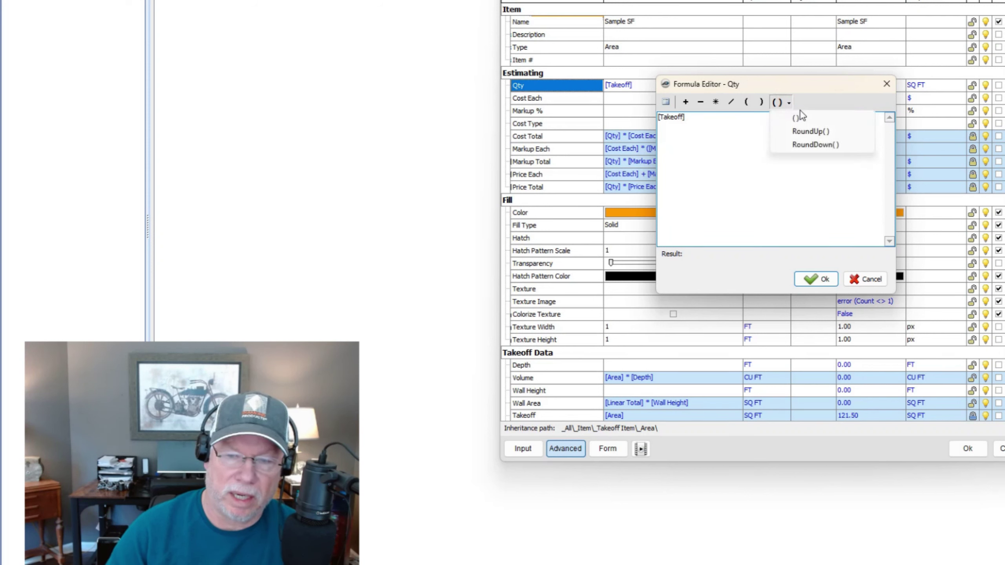
click(802, 134)
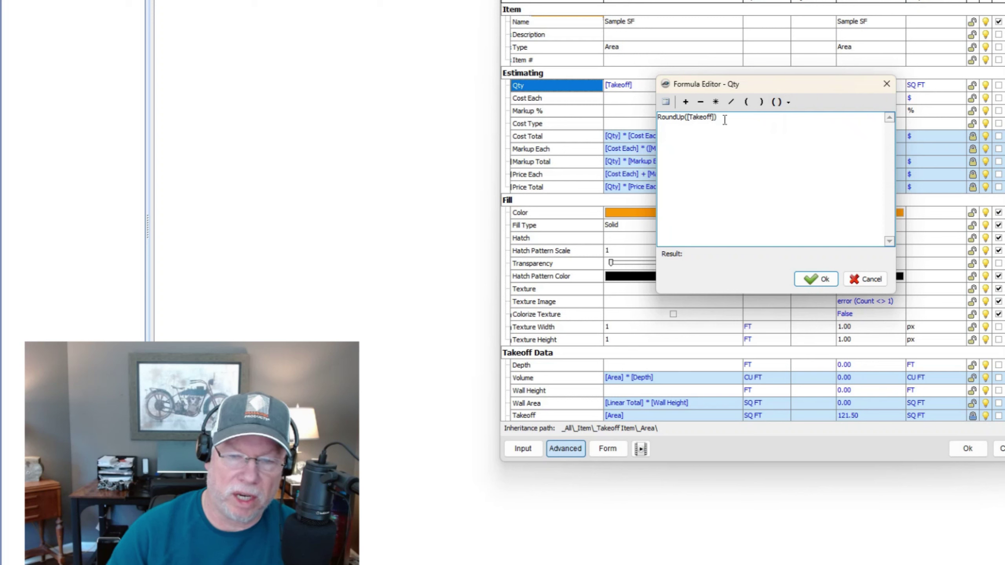
click(817, 278)
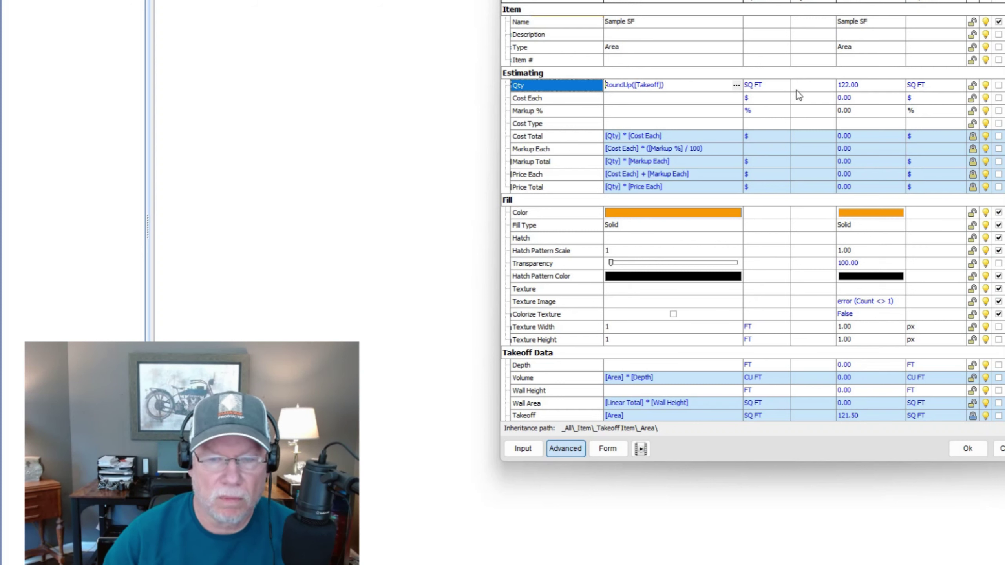
Set the Cost Each of Sample SF to 4.00
click(620, 99)
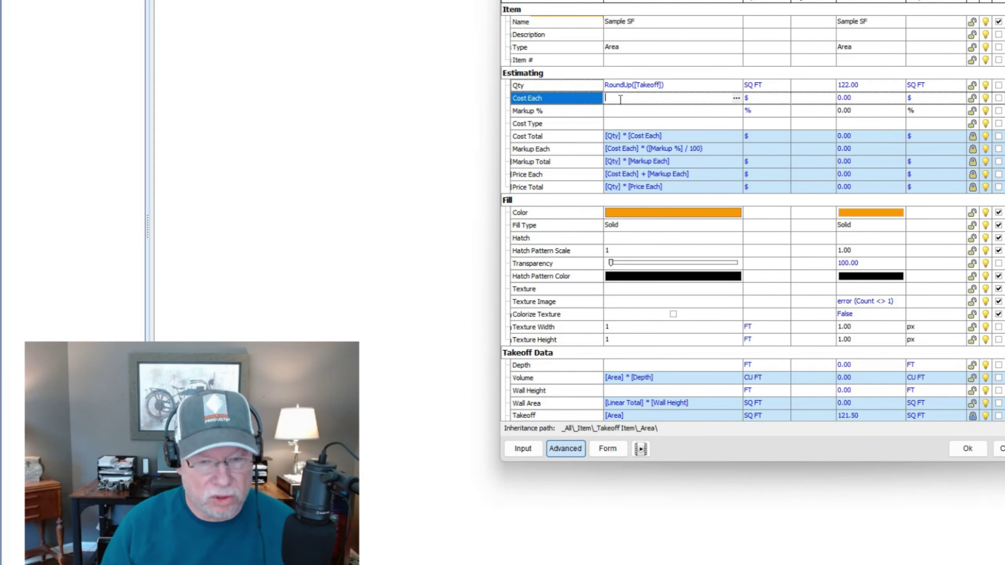
text(4.00)
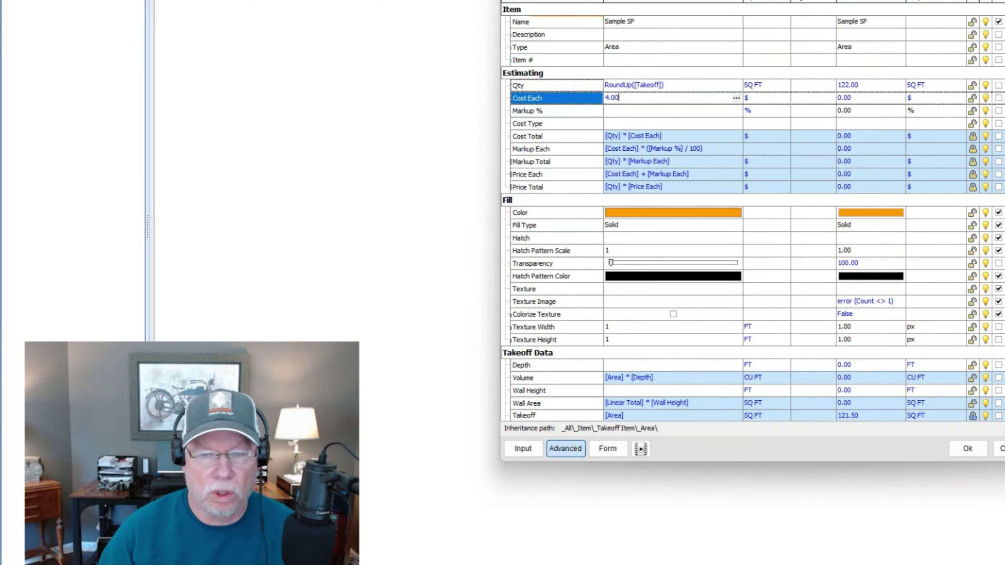
click(853, 91)
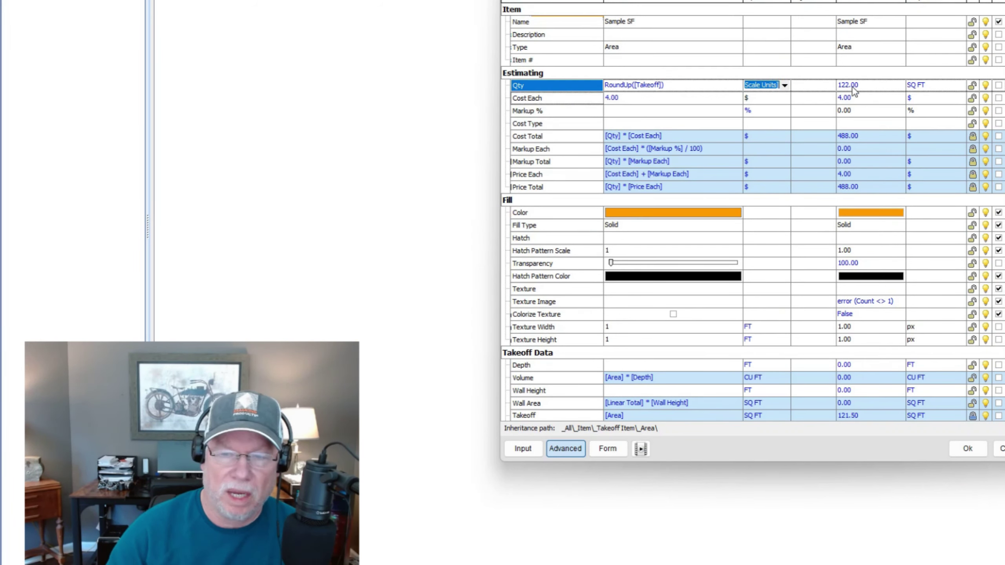
Change the output units of the Sample SF Qty to SQ YD
click(926, 86)
click(960, 85)
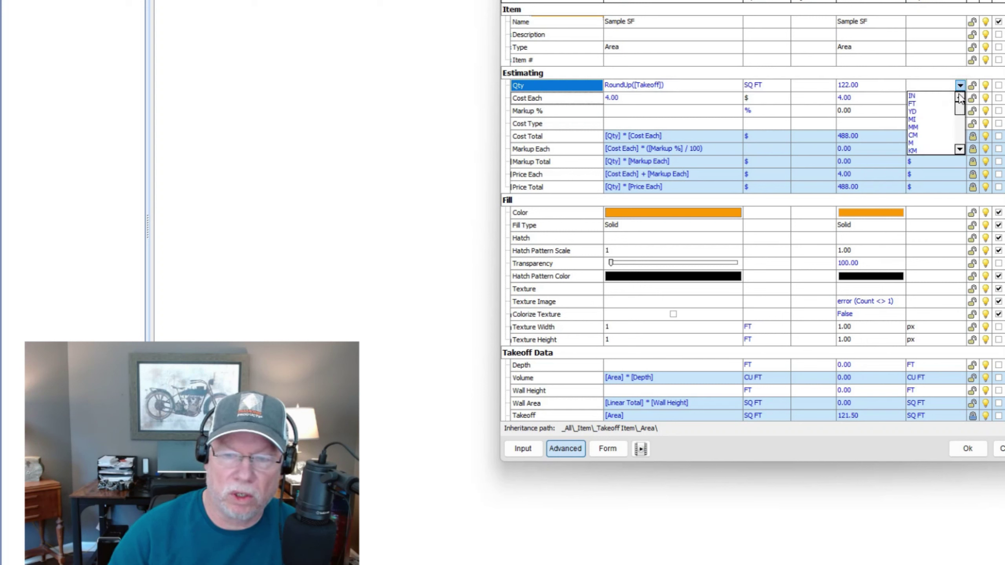
mouse_move(960, 107)
mouse_down()
mouse_move(961, 138)
mouse_move(961, 126)
mouse_up()
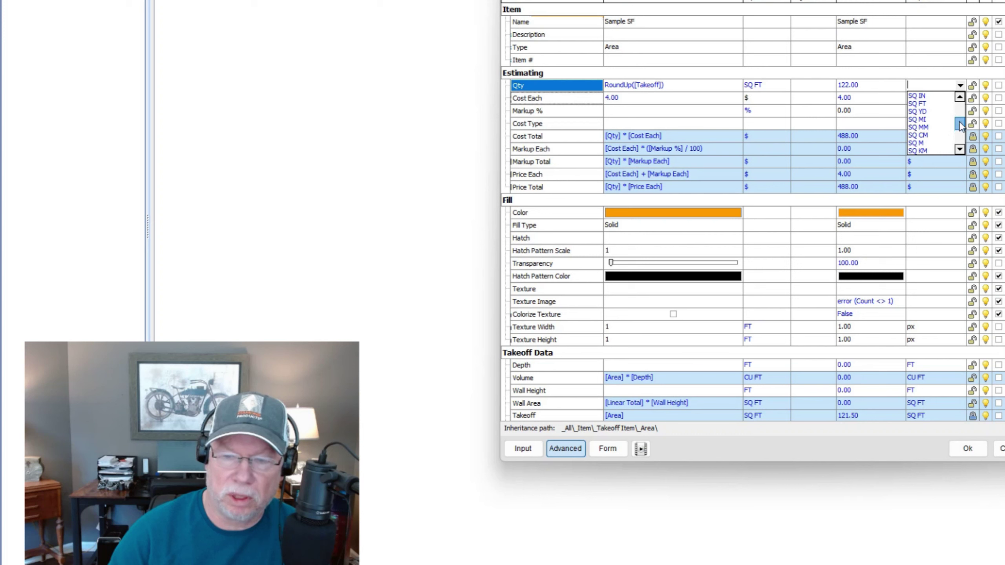
click(917, 111)
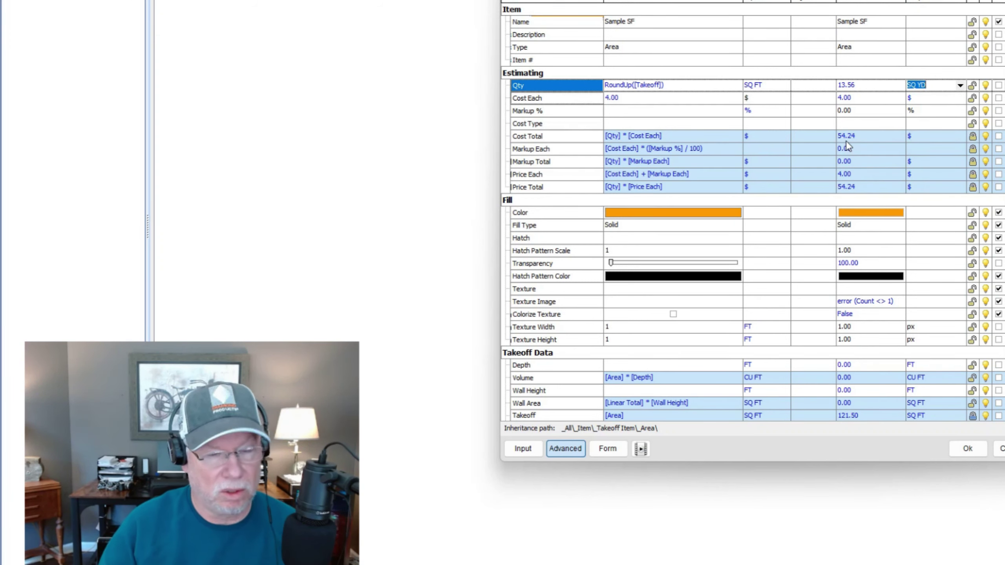
Return the output units of the Sample SF Qty to SQ FT
click(960, 86)
drag(964, 112, 968, 106)
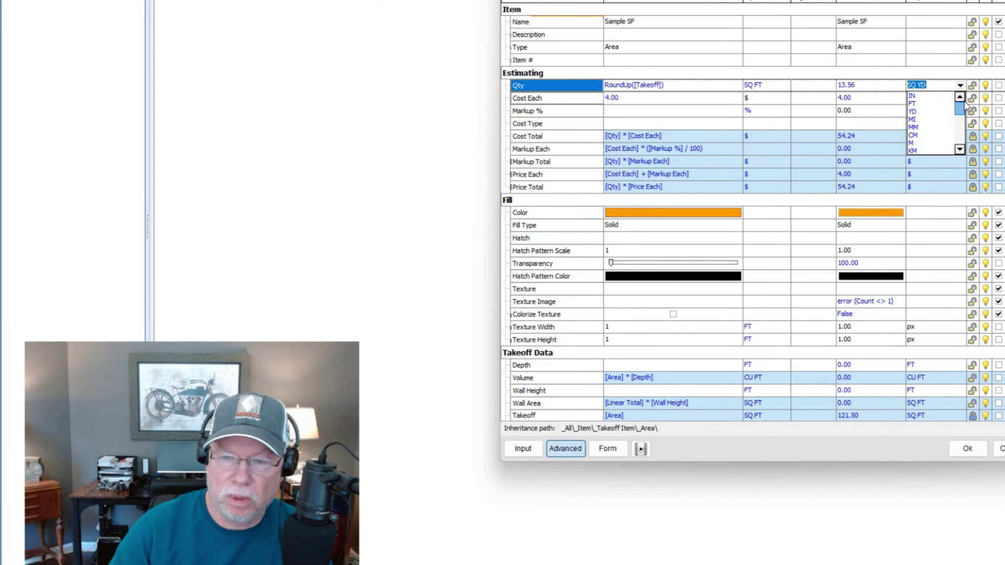
click(959, 149)
click(959, 149)
click(921, 137)
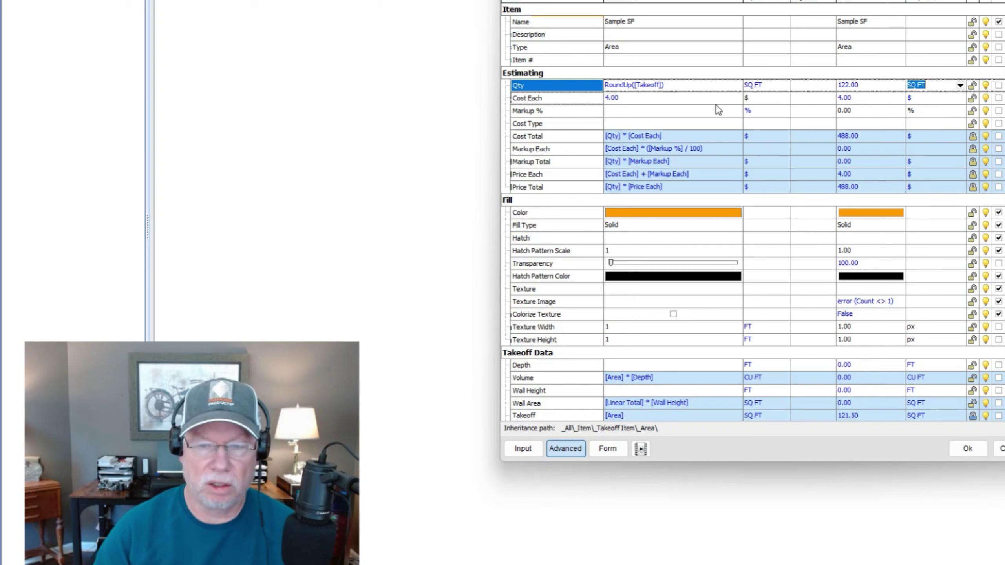
Set the Markup % of Sample SF to 15
click(652, 98)
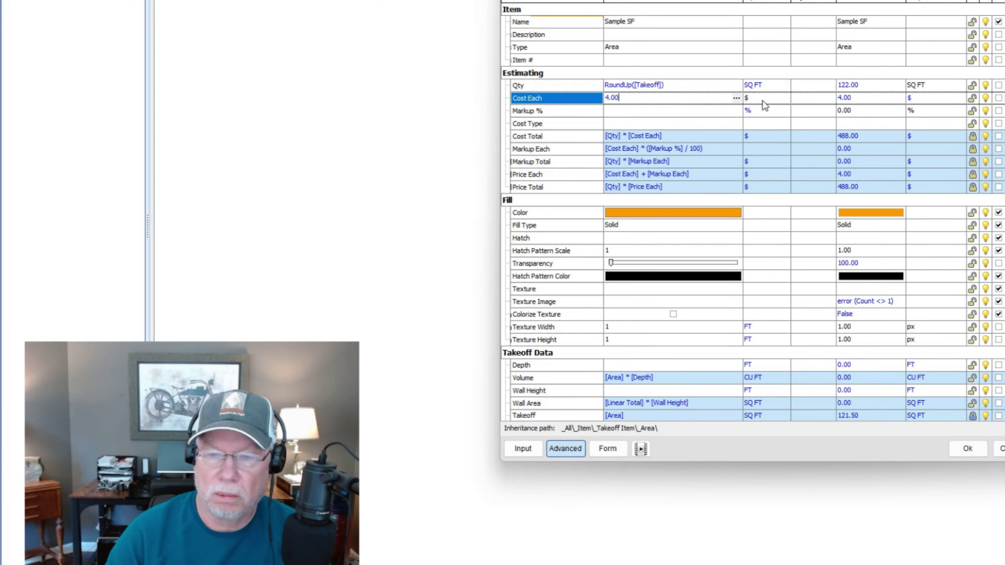
click(645, 110)
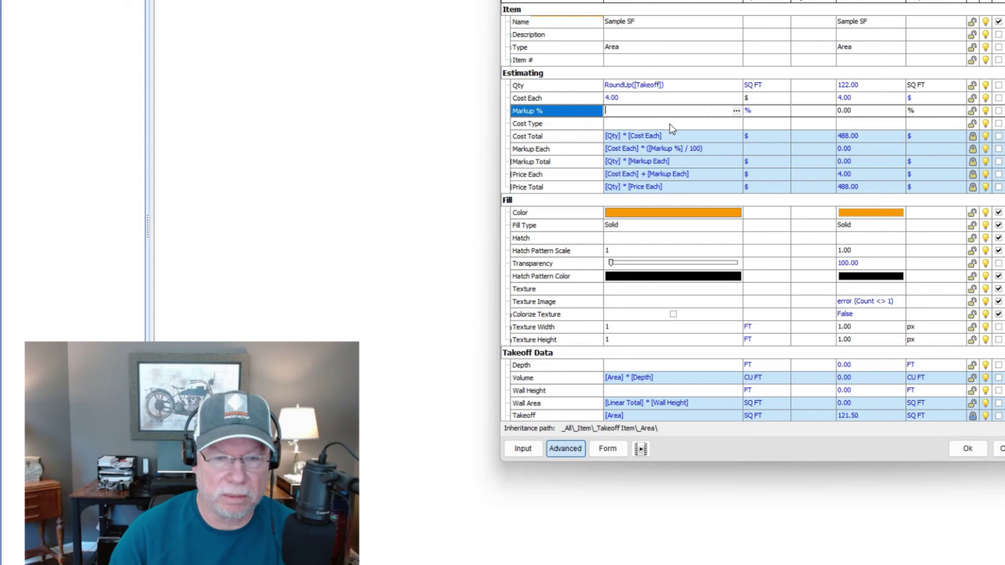
text(15)
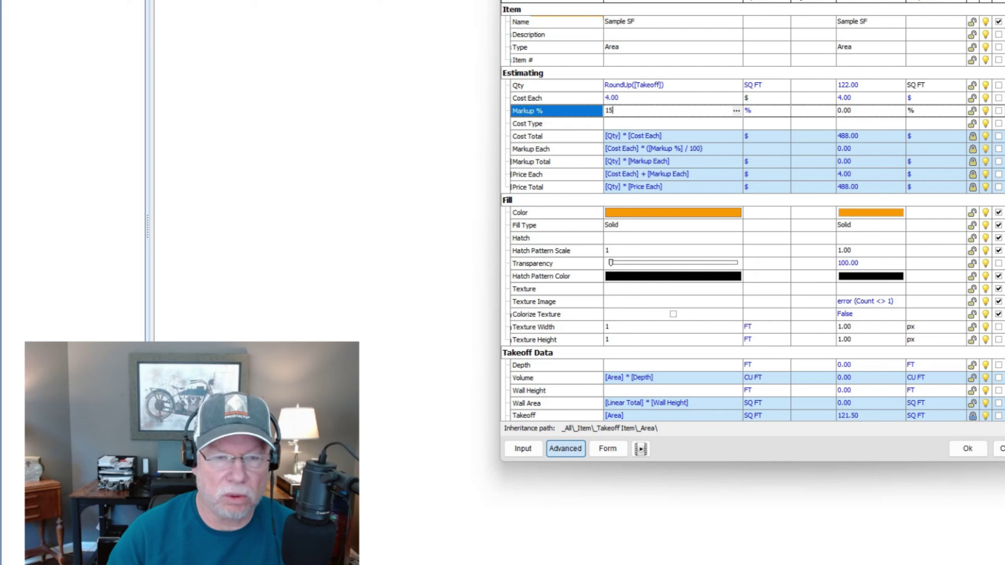
Check the available cost types without choosing one, and save the Sample SF properties
click(623, 123)
click(736, 124)
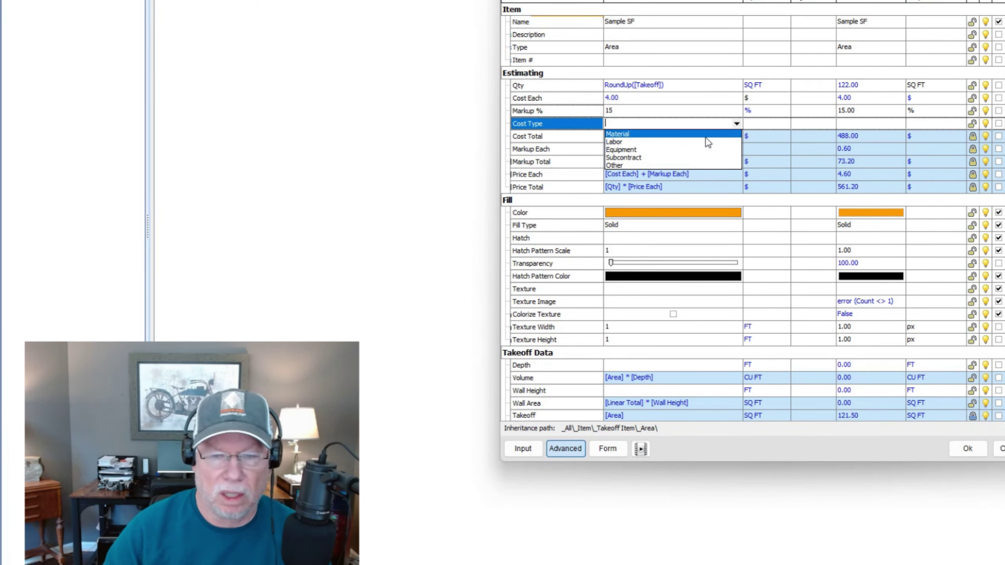
click(680, 110)
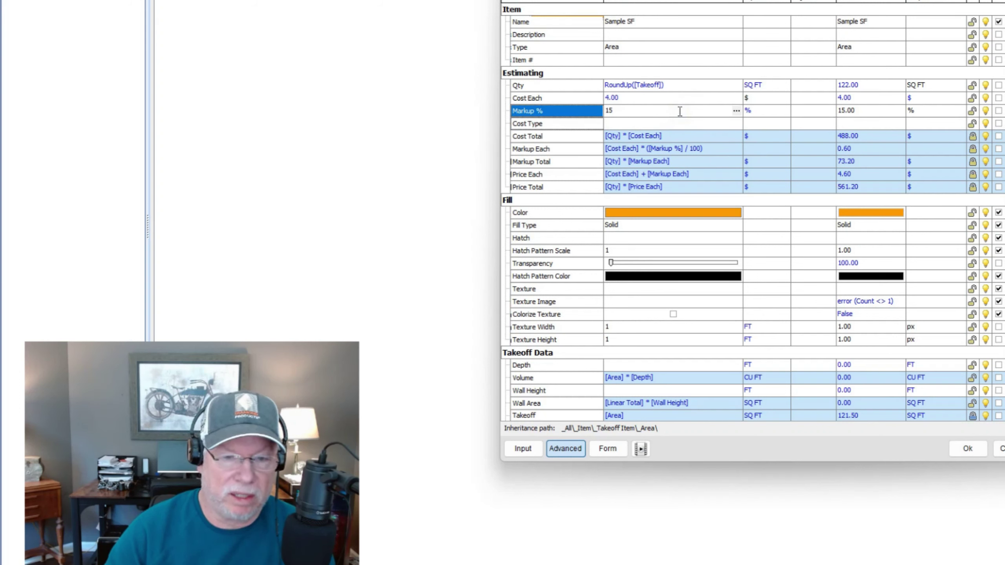
click(741, 123)
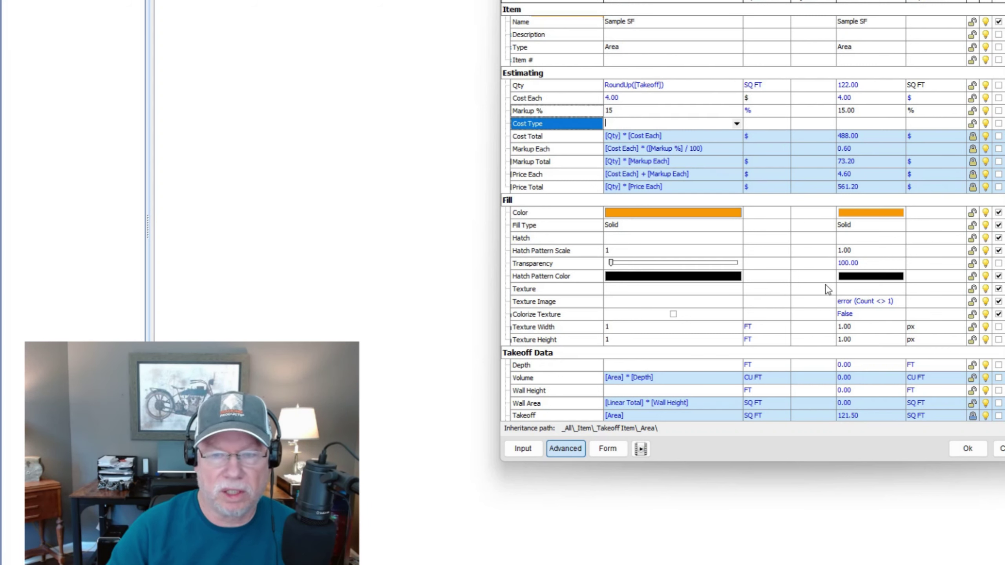
click(964, 447)
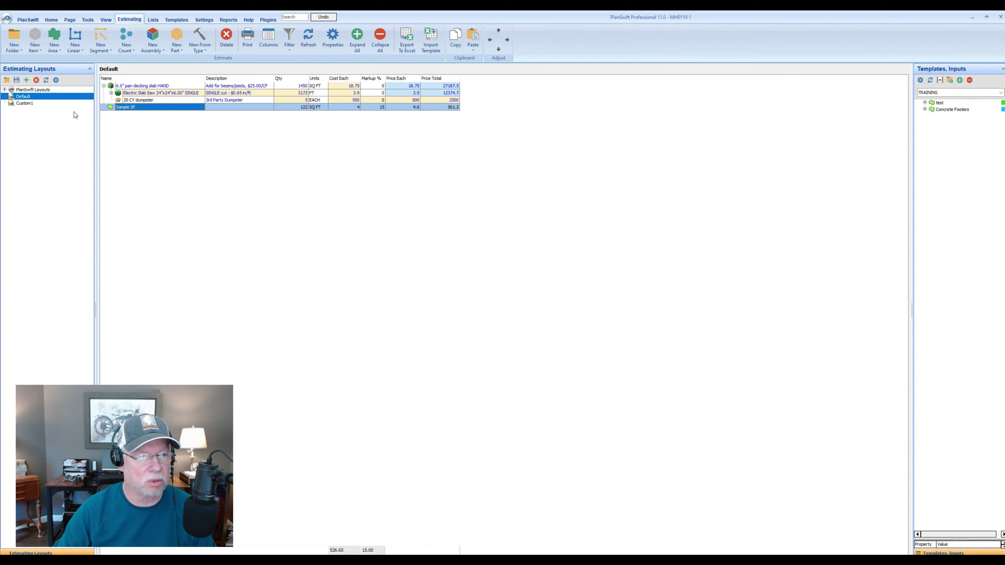
Create a new estimating layout named Custom2
click(26, 81)
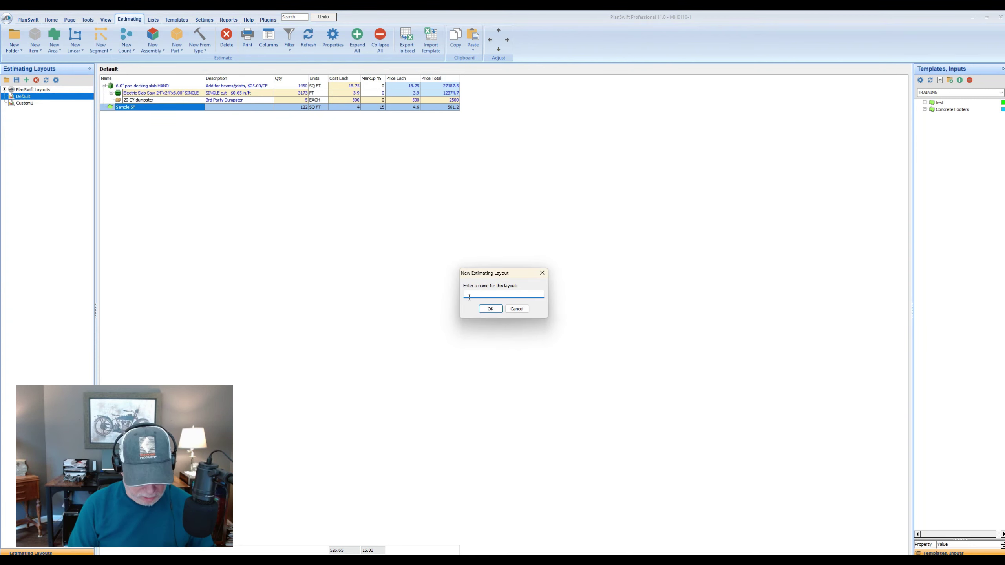
text(Custom)
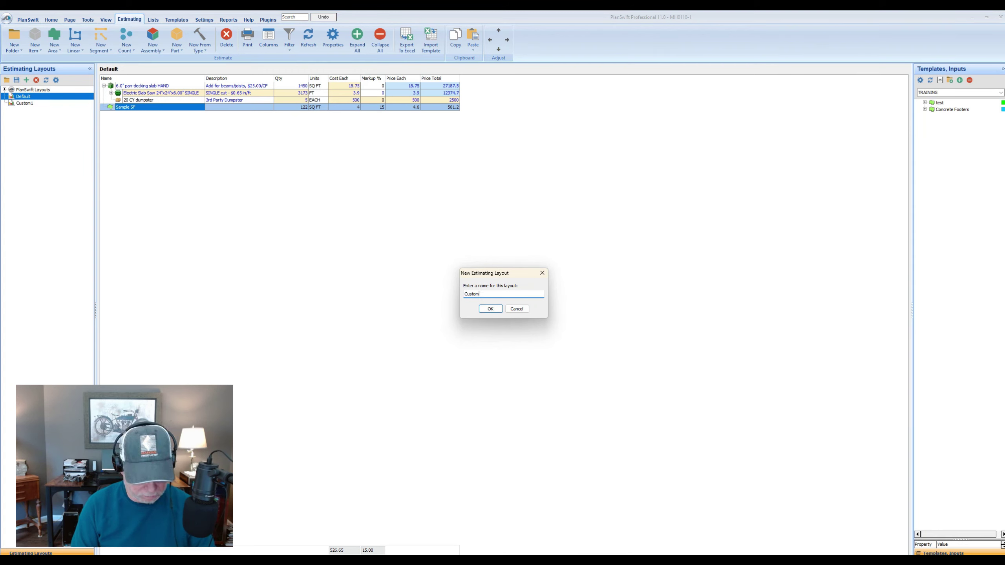
text(2)
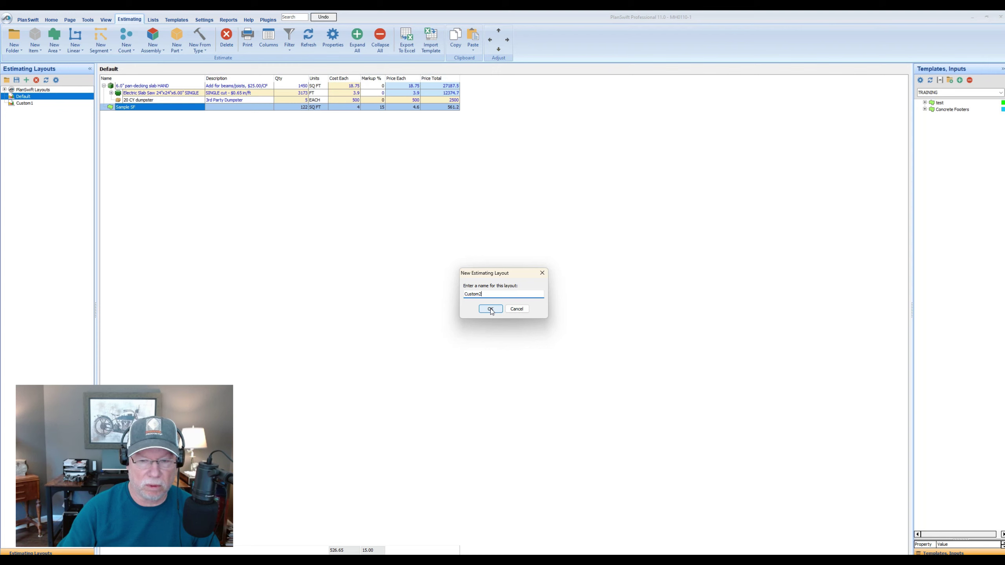
click(490, 310)
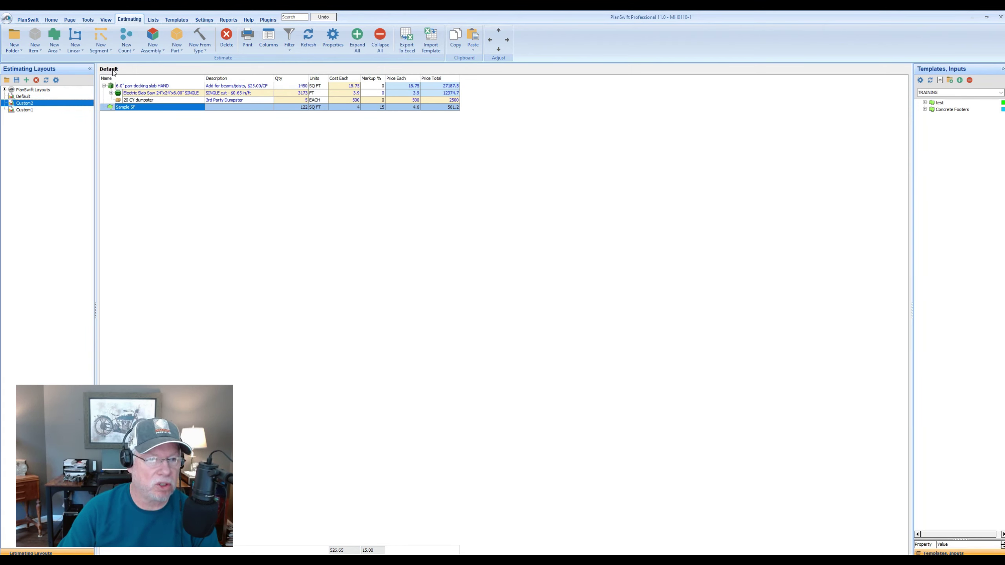
Check the Custom1 layout, return to Custom2, and set its Price Each column format to [!CU]#,##0.00
click(24, 110)
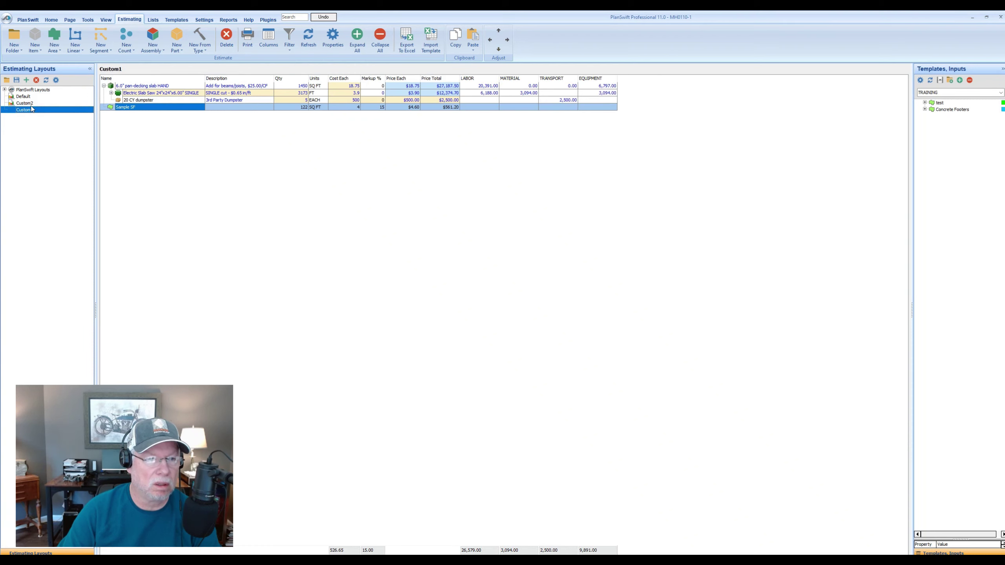
click(33, 103)
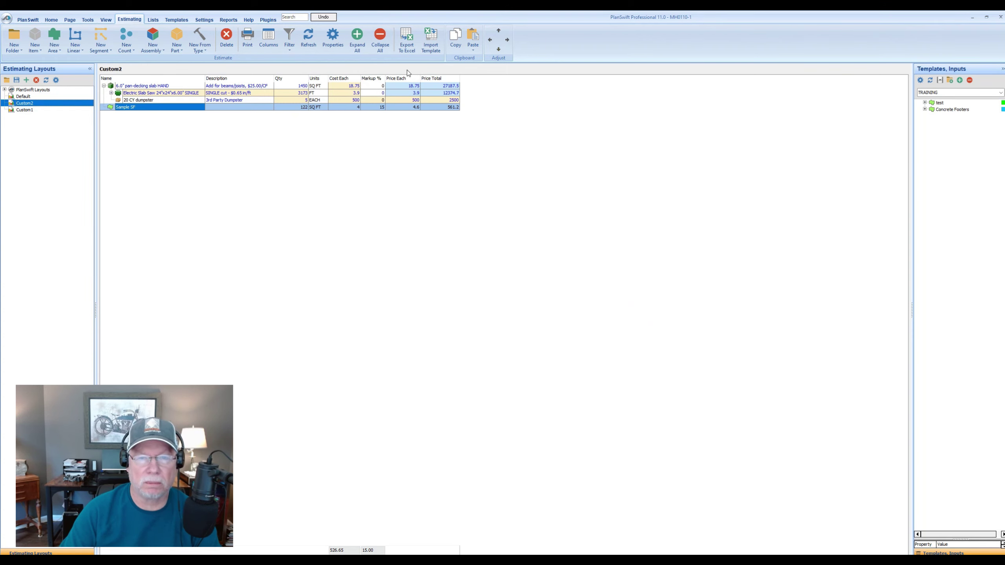
click(268, 38)
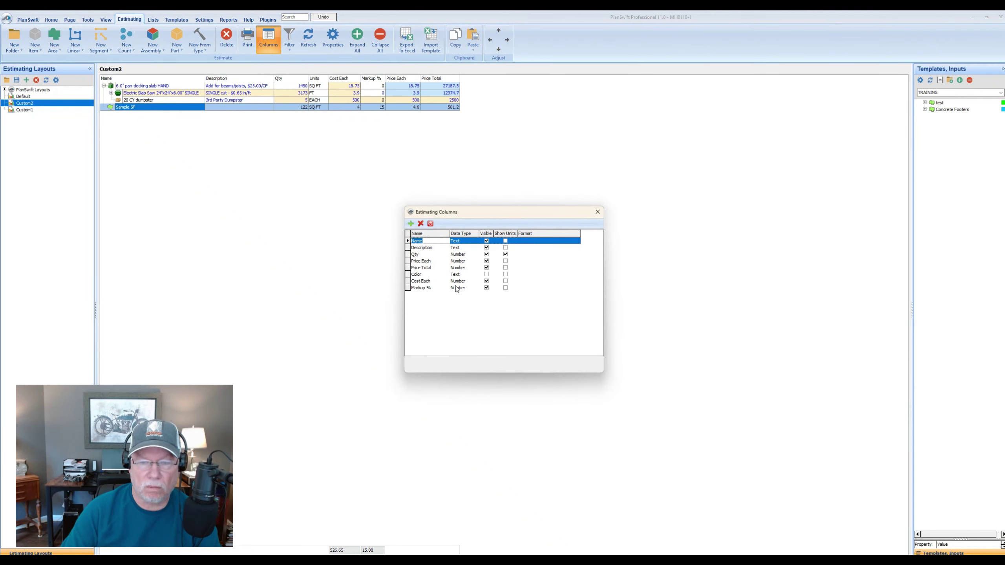
click(428, 262)
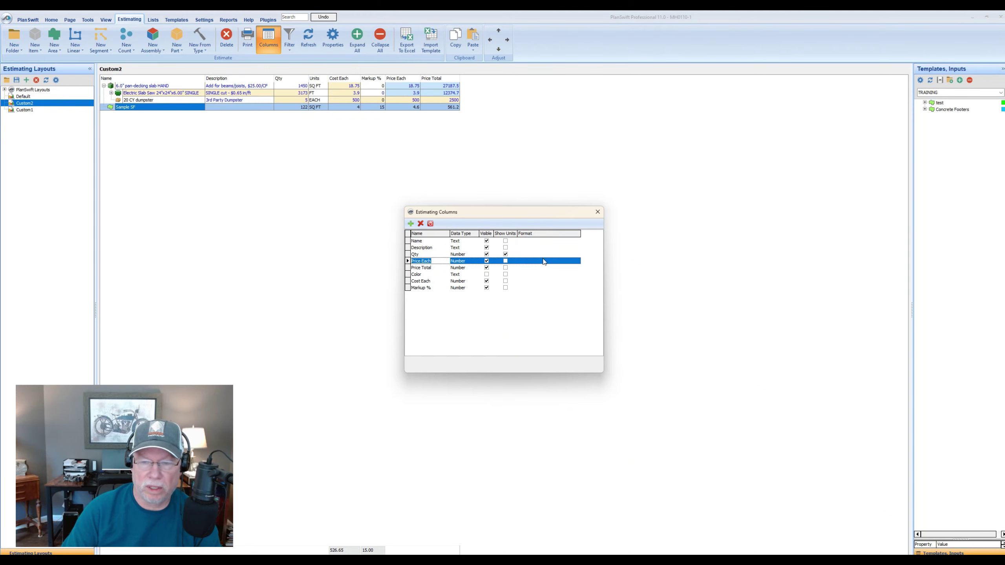
click(576, 263)
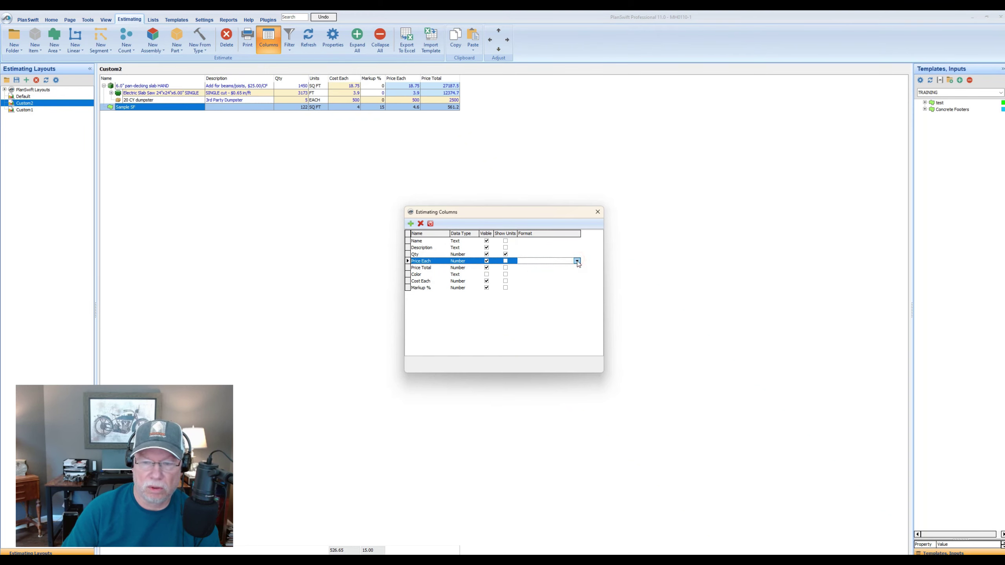
click(577, 261)
scroll(576, 285, down, 2)
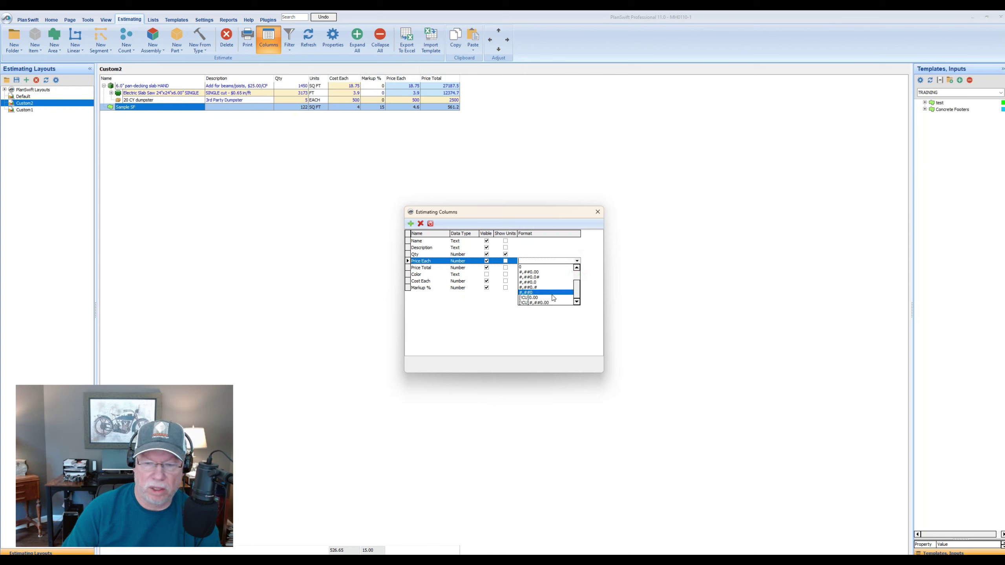
click(540, 303)
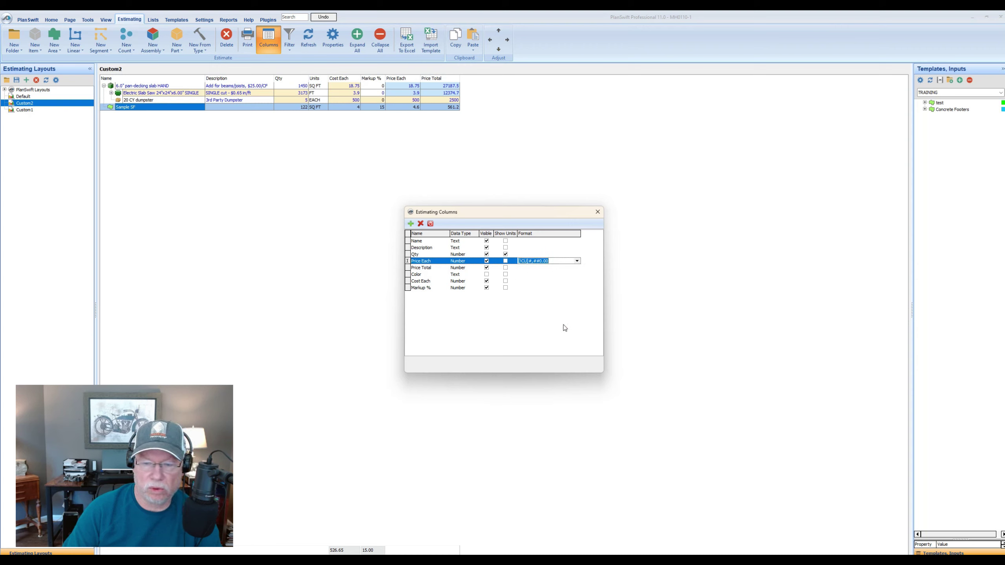
click(430, 224)
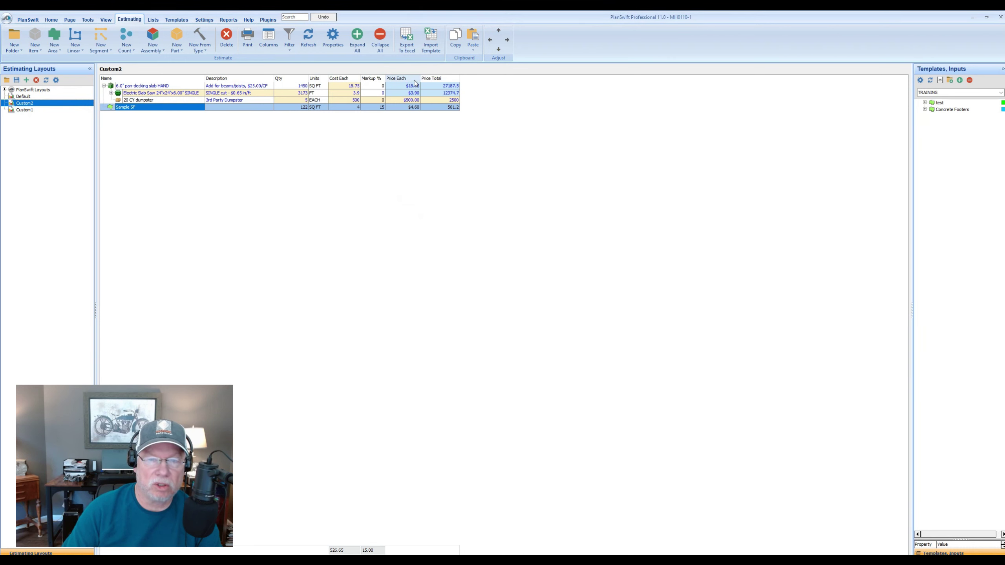
Set the Custom2 layout's Price Total column format to [!CU]#,##0.00 and save the column settings
click(268, 39)
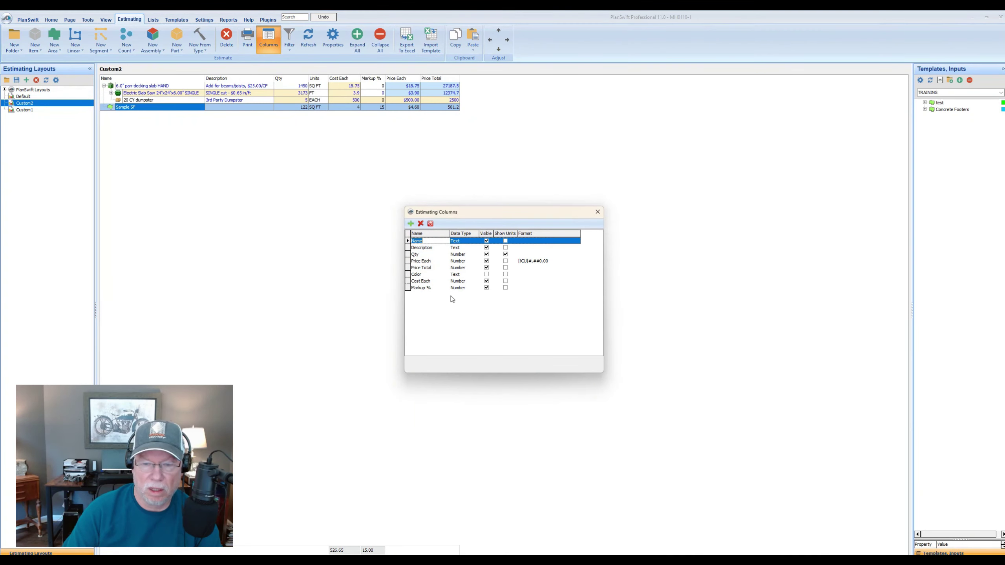
click(422, 269)
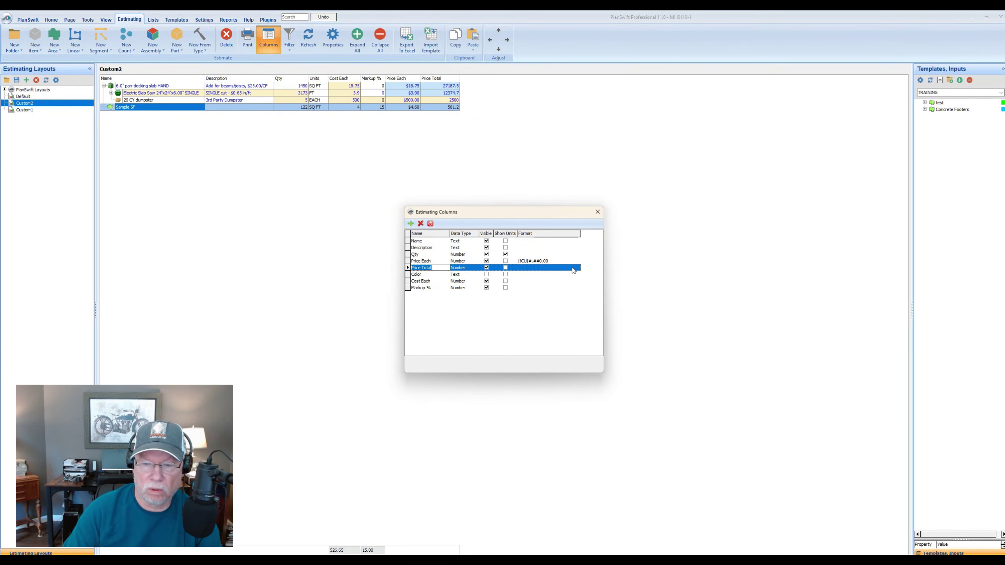
click(575, 268)
click(576, 268)
drag(578, 286, 577, 305)
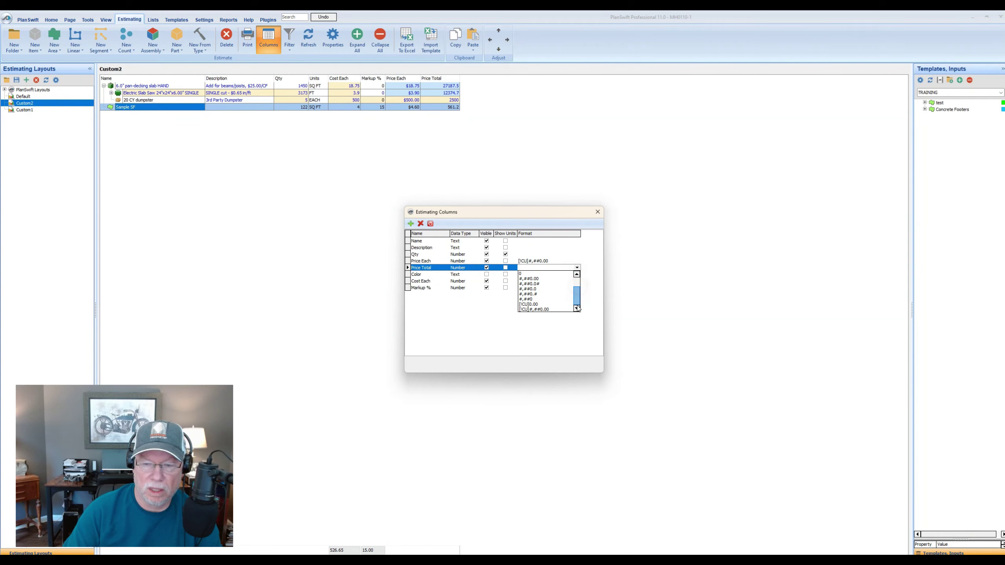
click(534, 309)
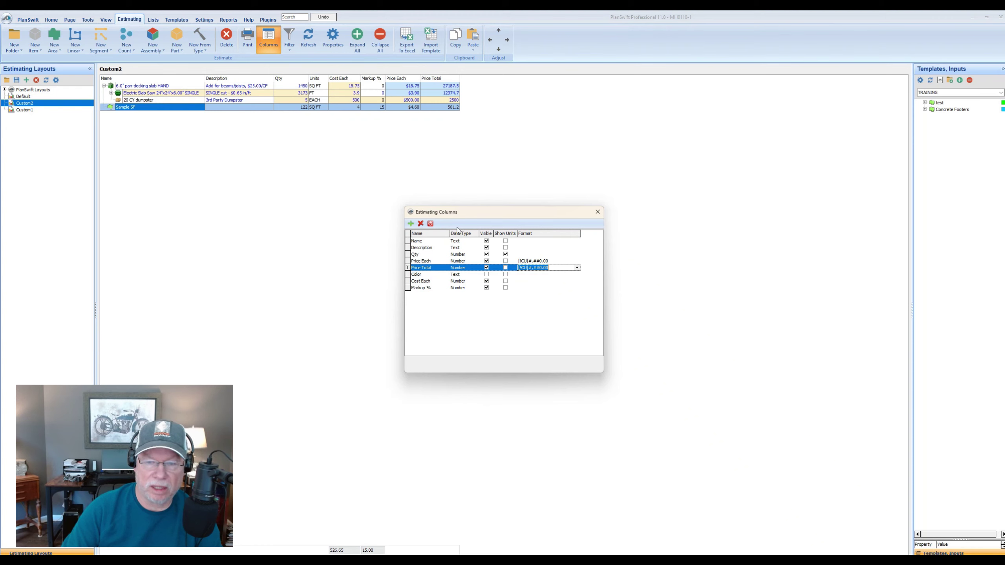
click(431, 225)
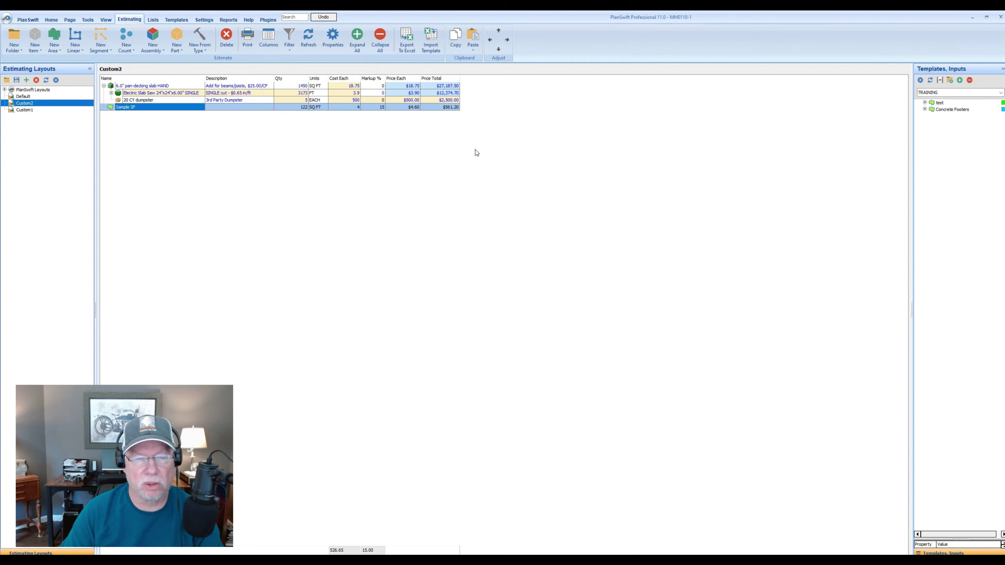
Compare the Custom1 layout with Custom2 and examine the grid line entries under the Electric Slab Saw item
click(29, 109)
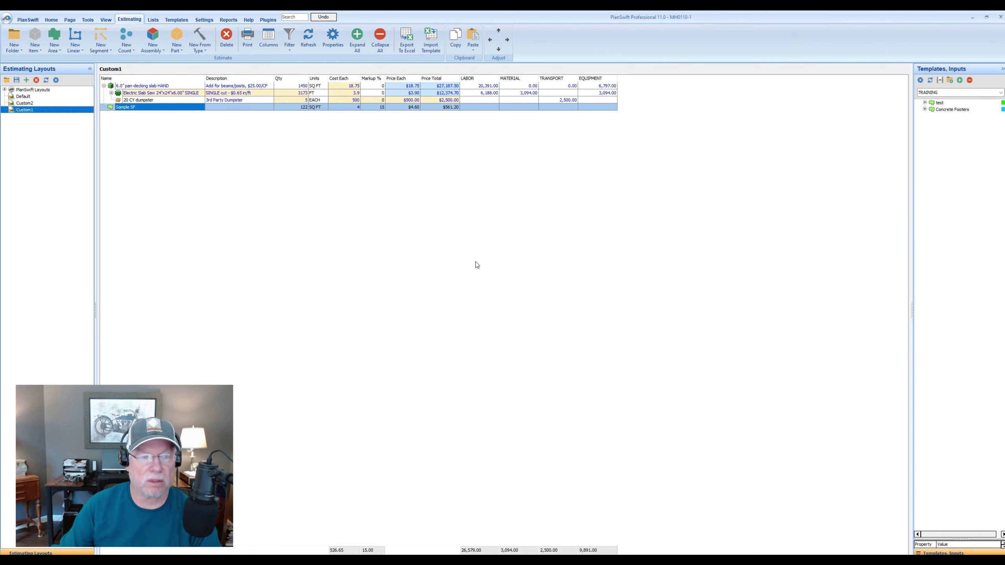
click(40, 103)
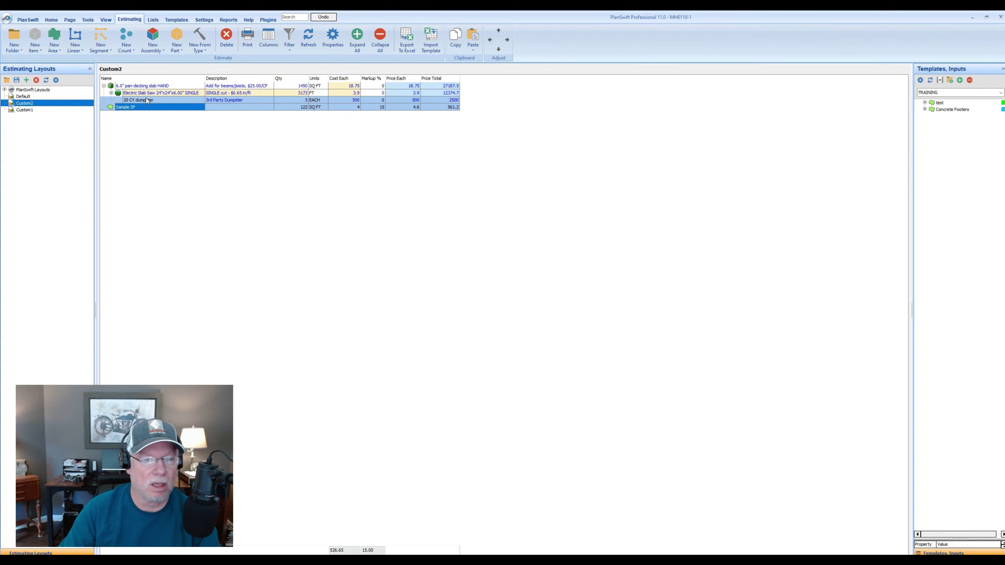
click(112, 93)
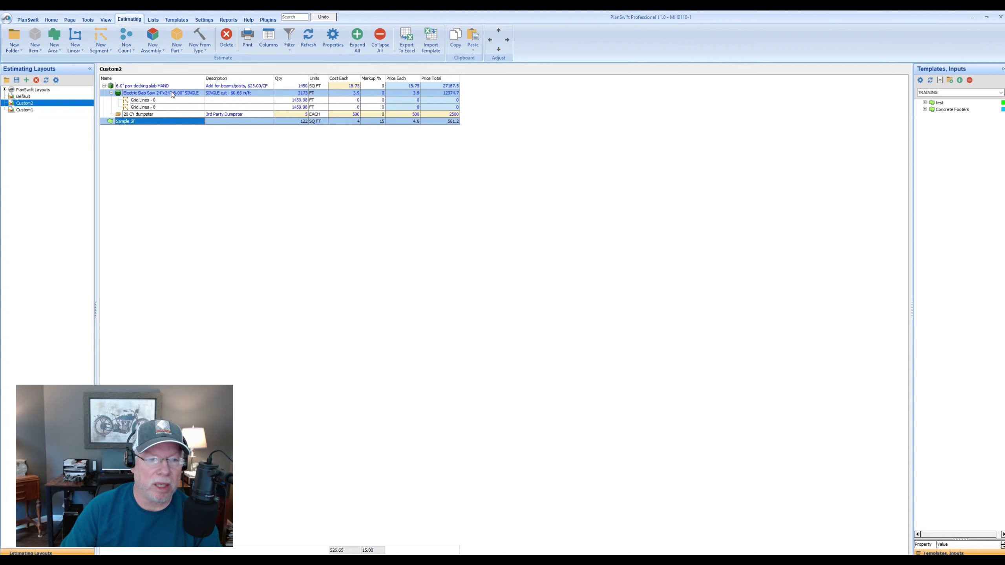
click(181, 108)
click(181, 101)
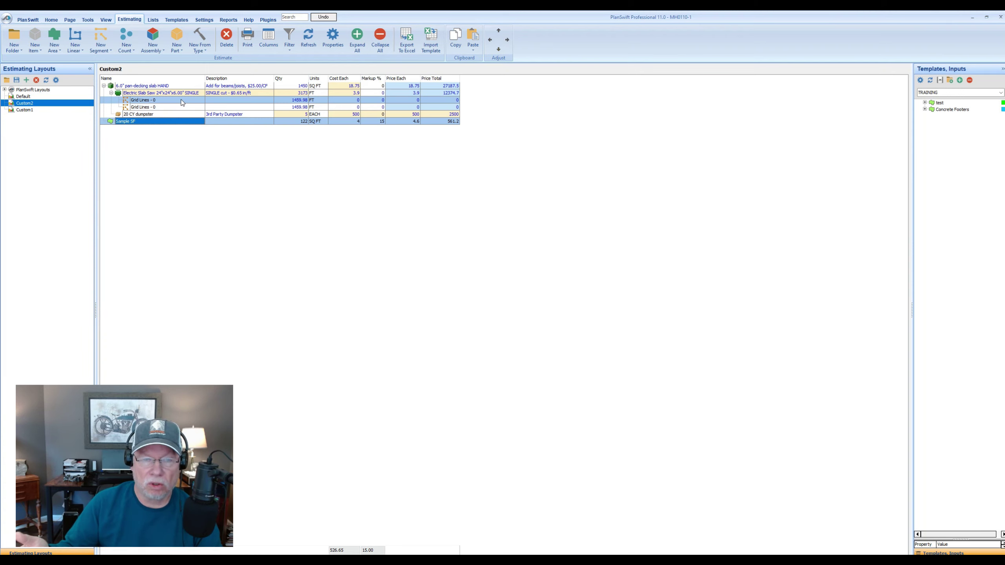
click(114, 94)
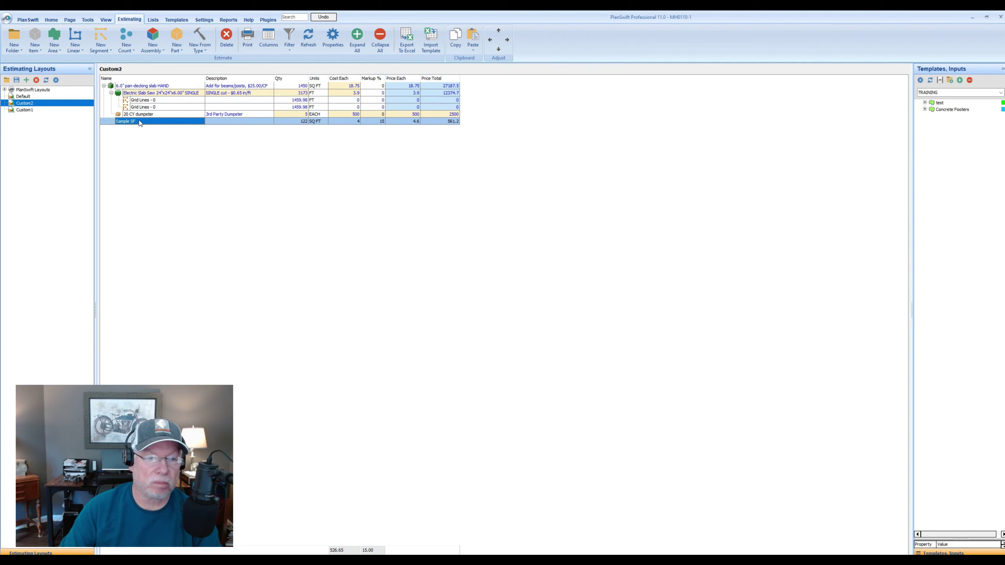
click(111, 93)
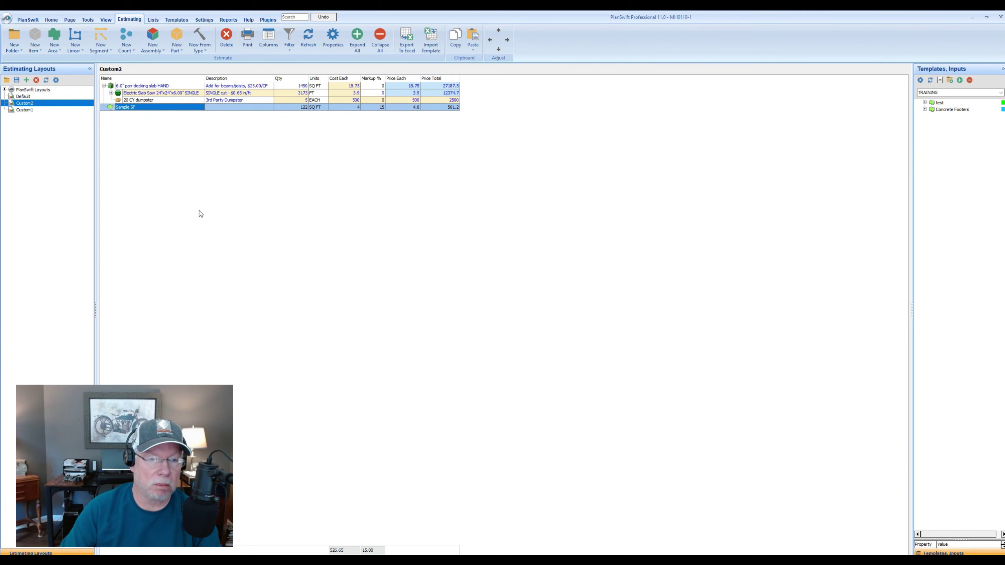
click(111, 93)
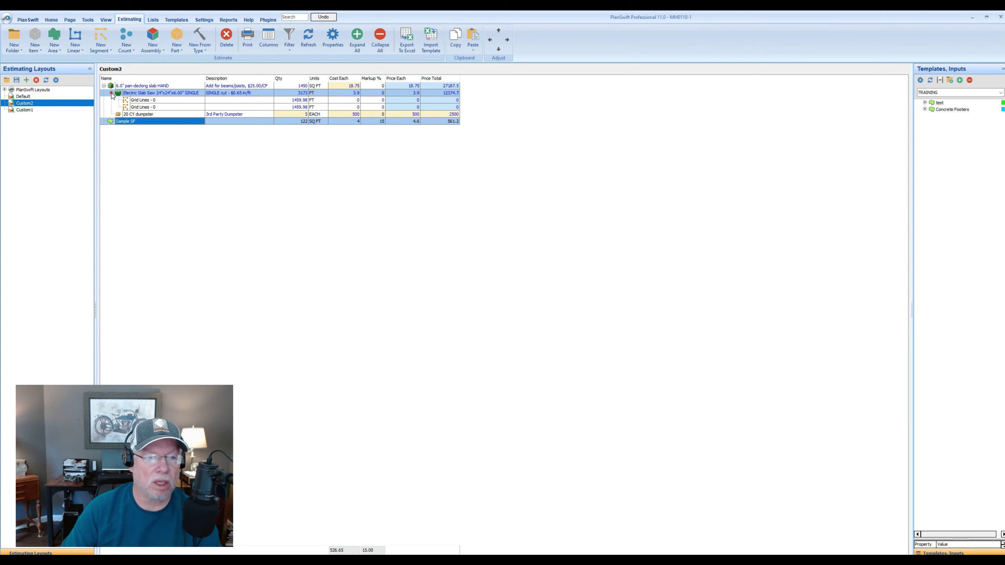
click(111, 93)
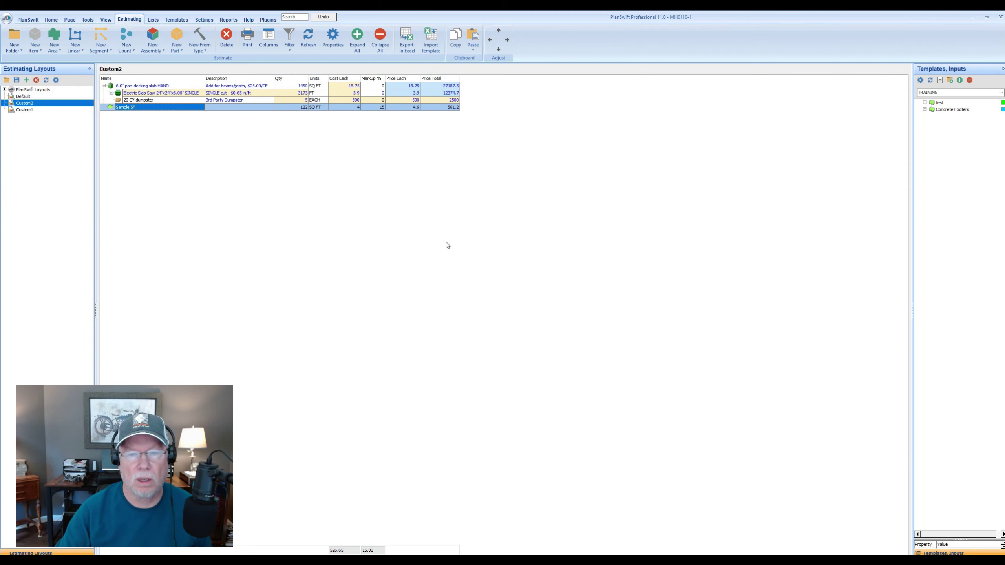
Compare the columns of the Custom1 and Default layouts, and return to the Custom2 layout
click(32, 110)
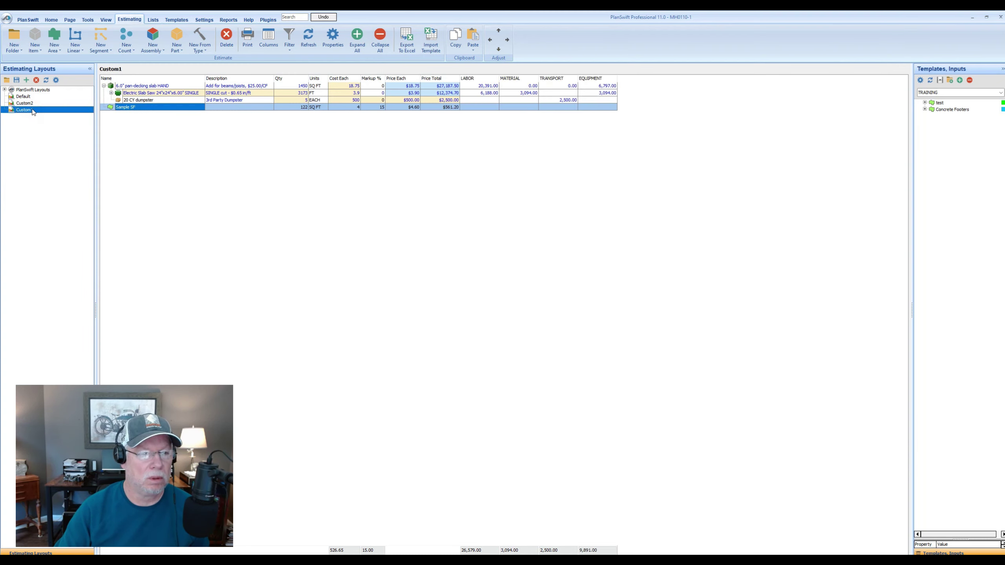
click(25, 103)
click(43, 97)
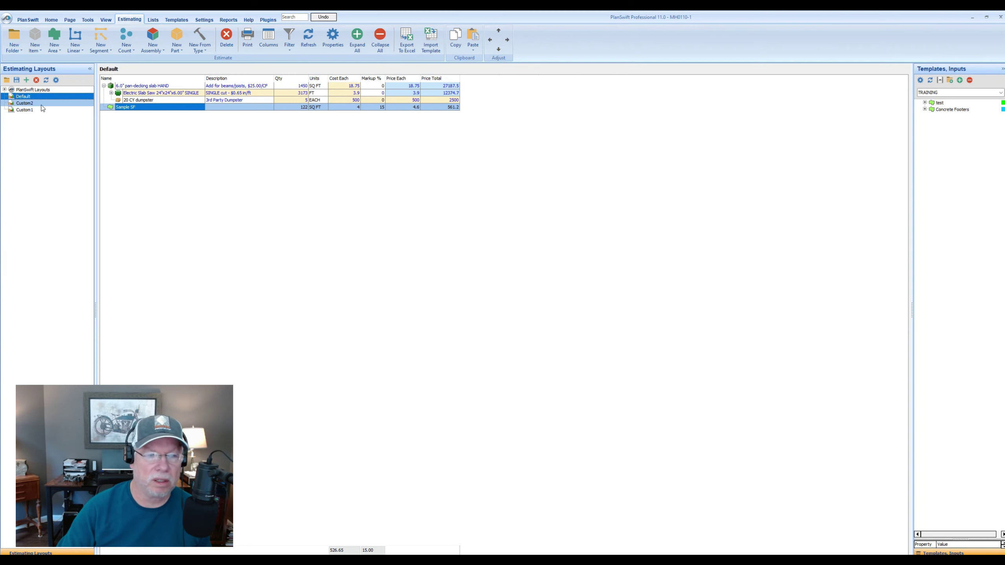
click(40, 103)
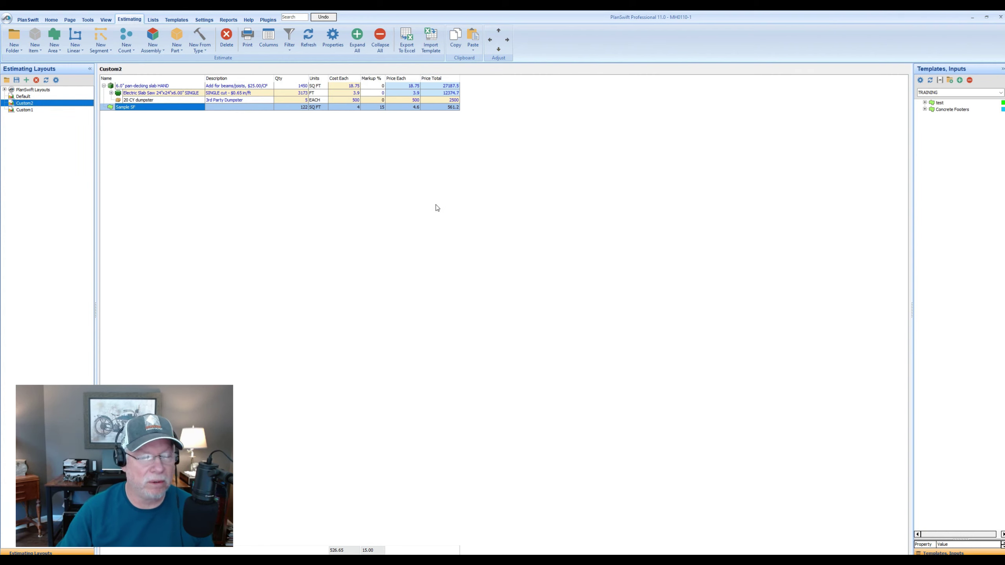
In the estimating columns of Custom2, set the Price Each format to [!CU]#,##0.00
click(269, 37)
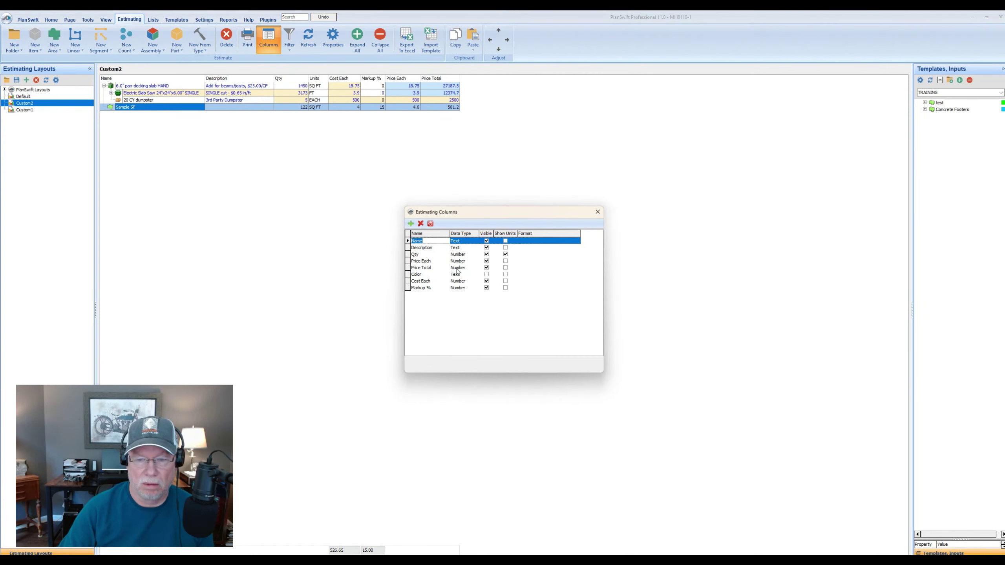
click(423, 261)
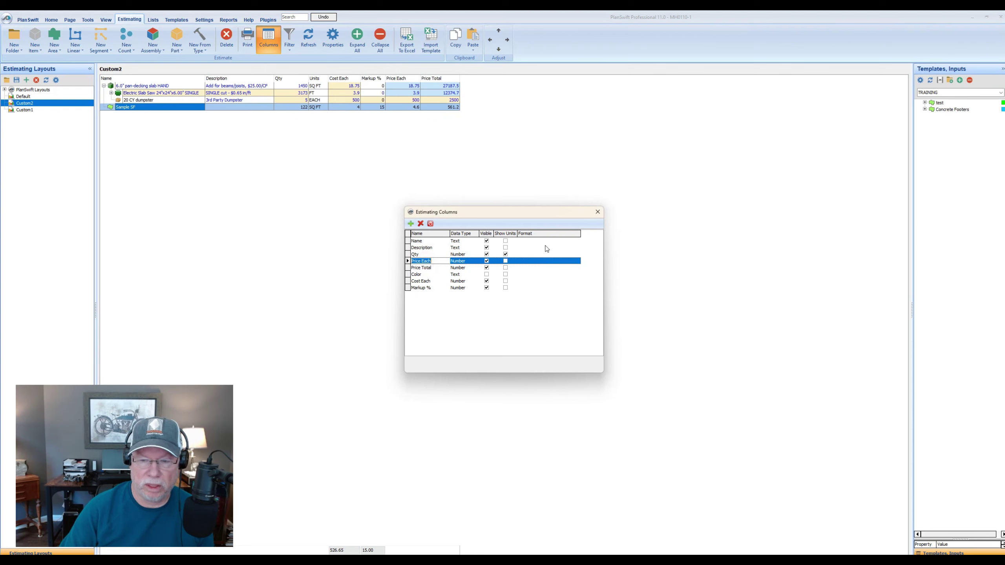
click(577, 261)
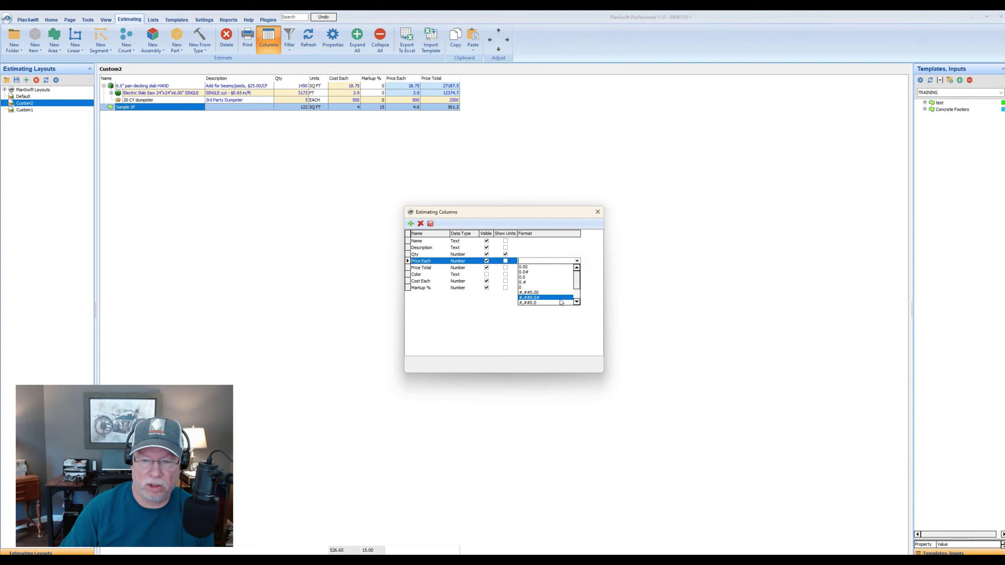
scroll(579, 278, down, 3)
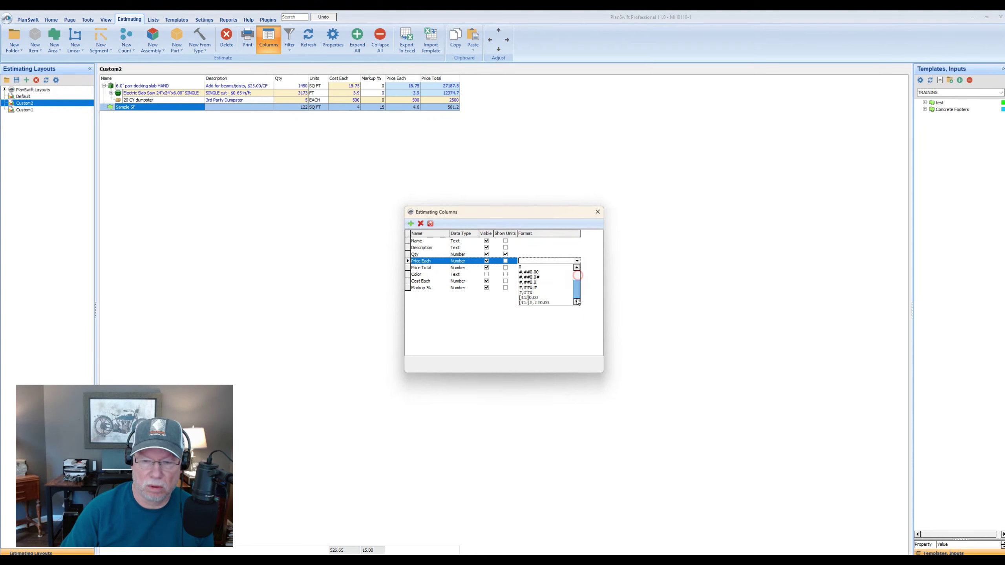
click(546, 302)
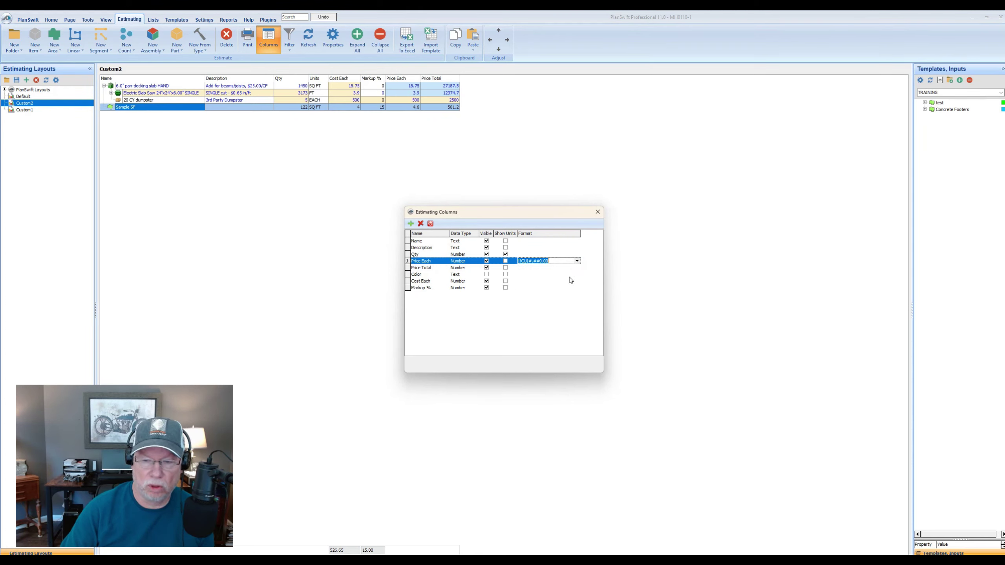
Apply the [!CU]#,##0.00 format to the Price Total column and save the column settings
click(429, 269)
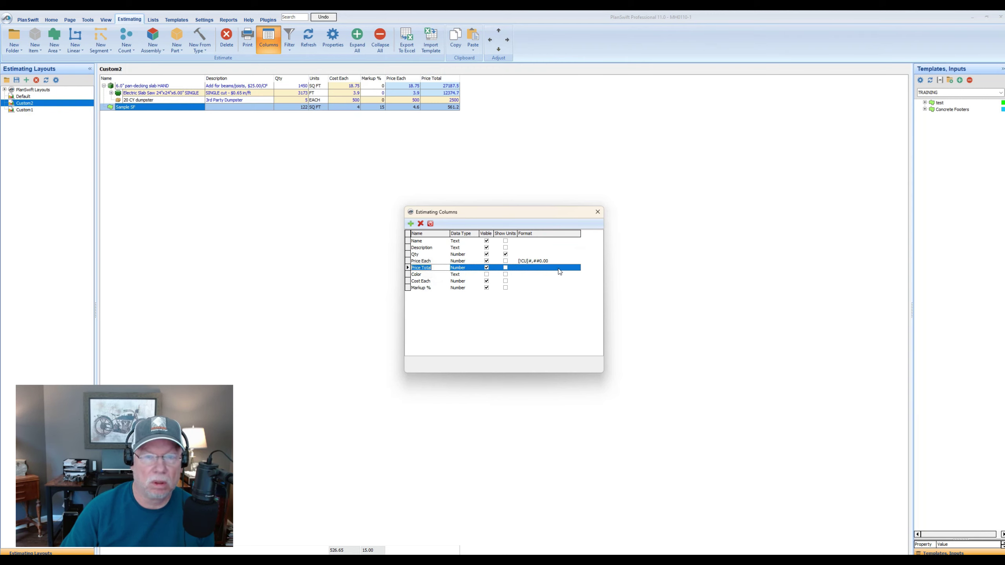
click(577, 268)
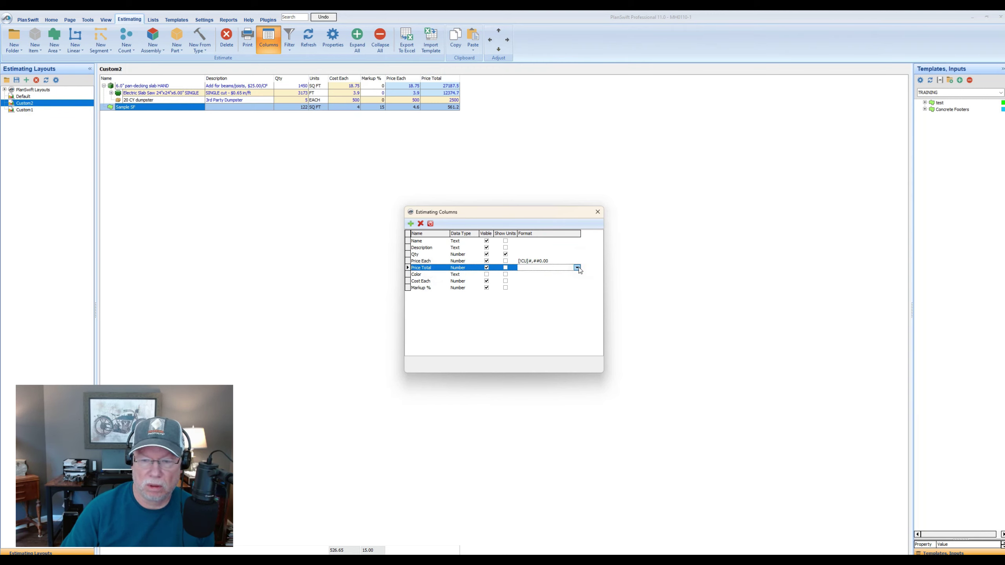
click(578, 269)
click(576, 283)
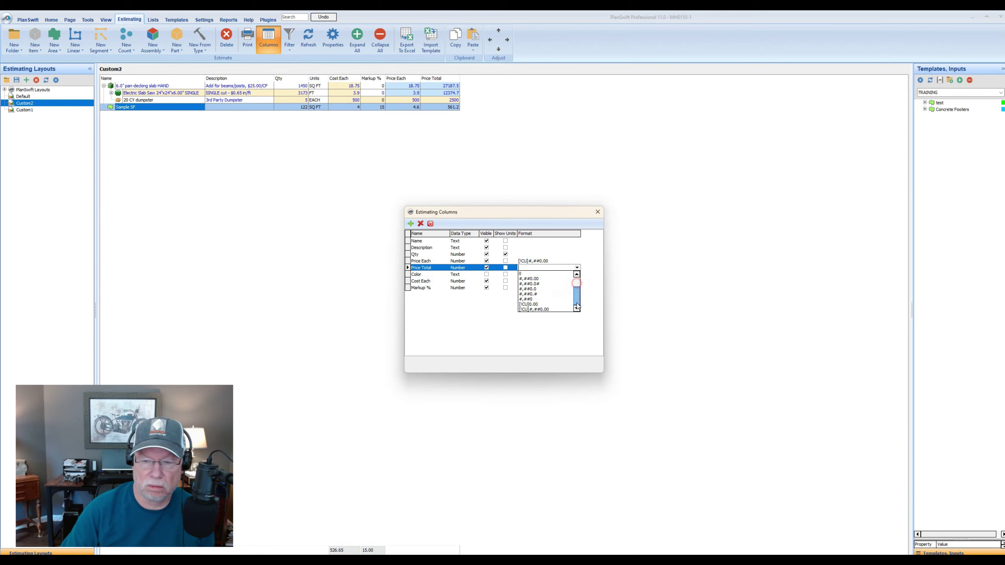
click(546, 310)
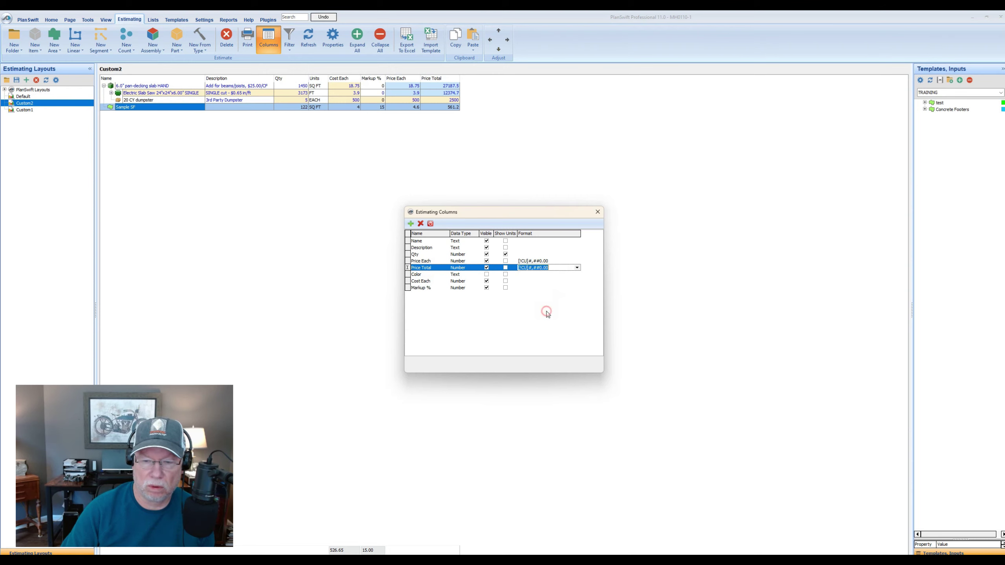
click(430, 223)
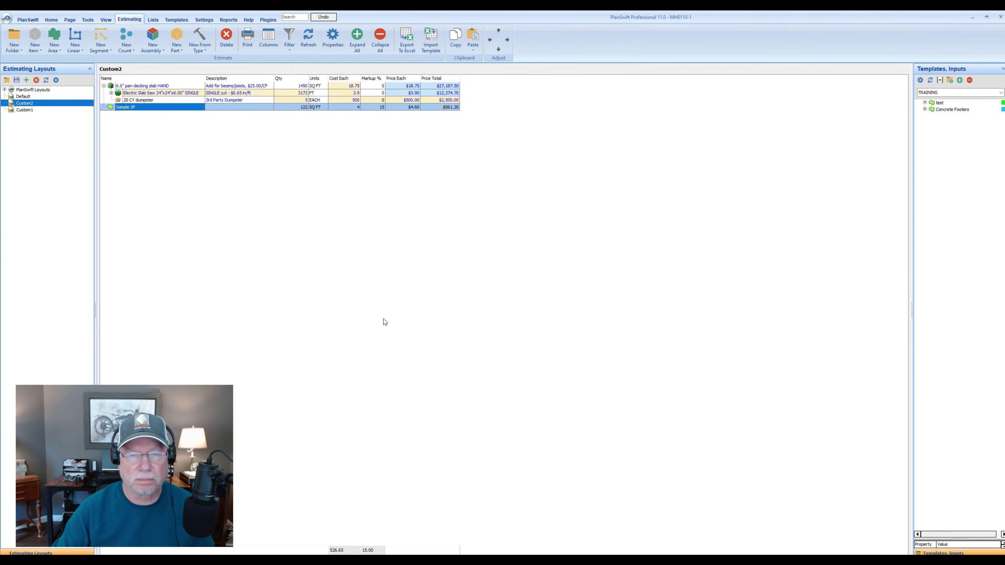
Check the price columns in the Custom1 and Default layouts against Custom2, ending on the Custom2 layout
click(24, 109)
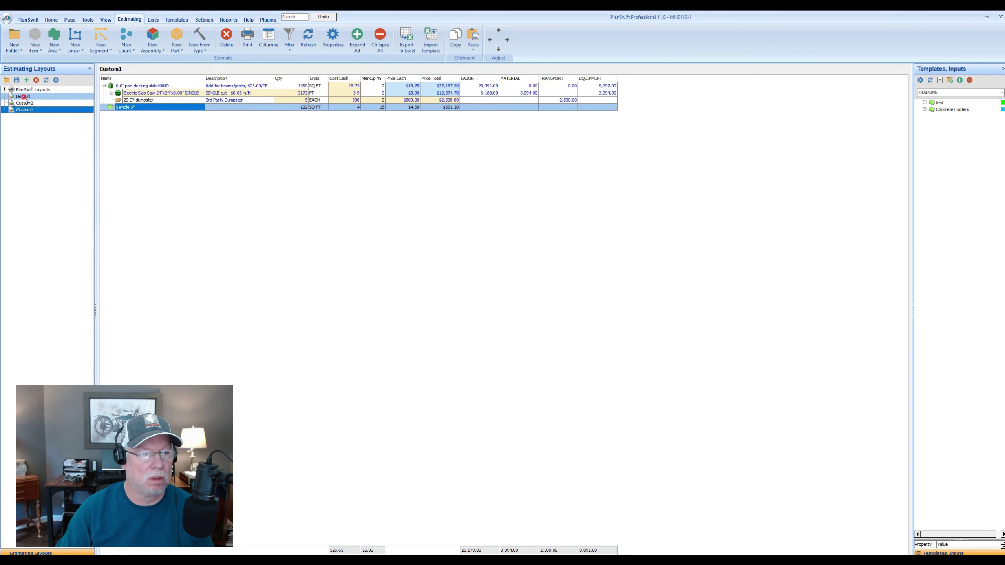
click(24, 96)
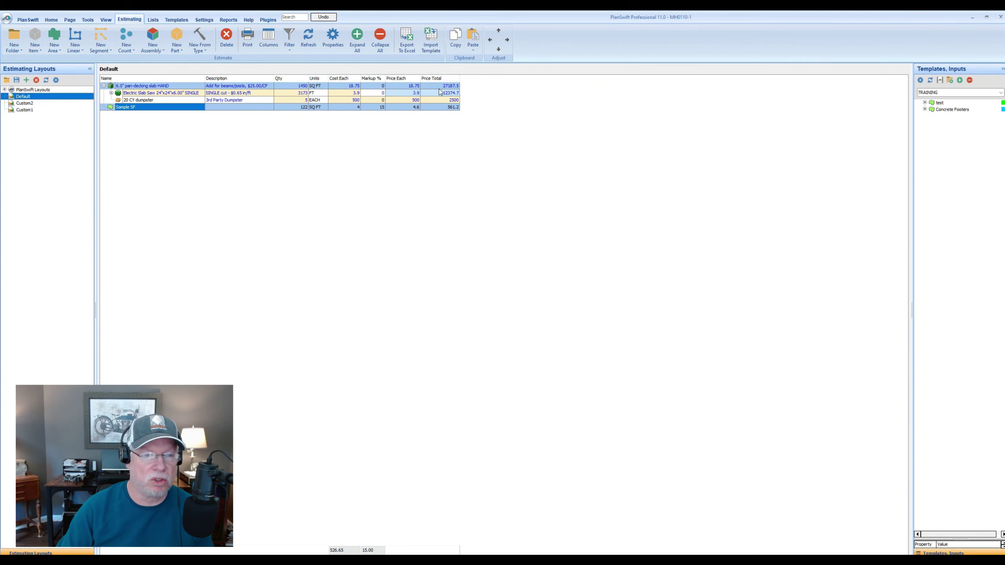
click(21, 104)
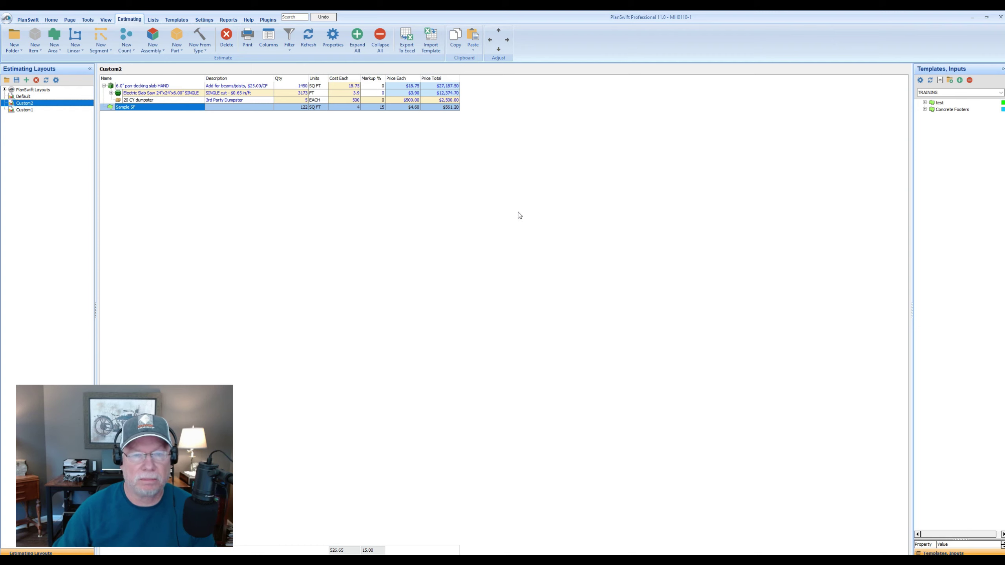
In the advanced properties of Sample SF, add a Number property named LABOR to the Estimating group
click(150, 106)
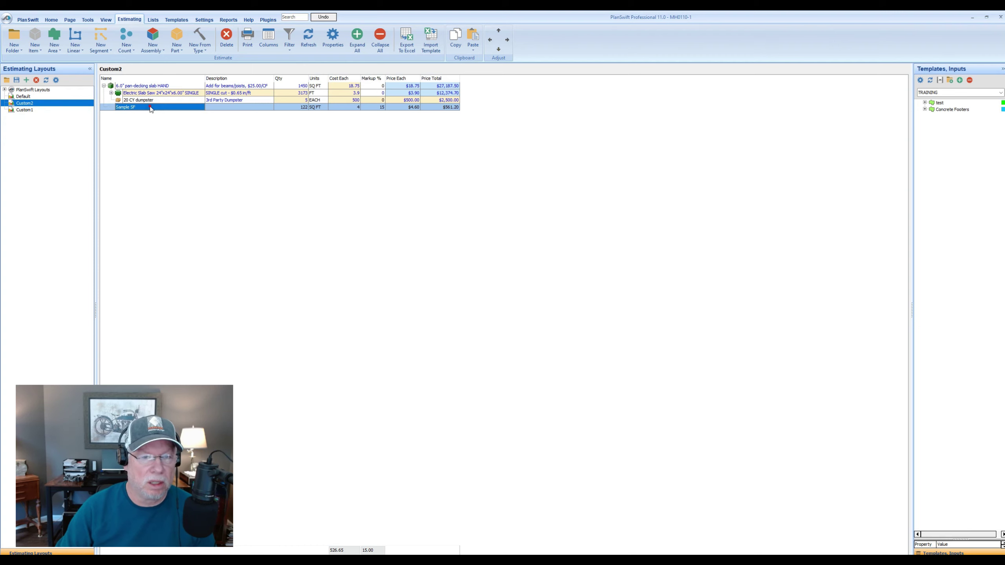
double_click(152, 107)
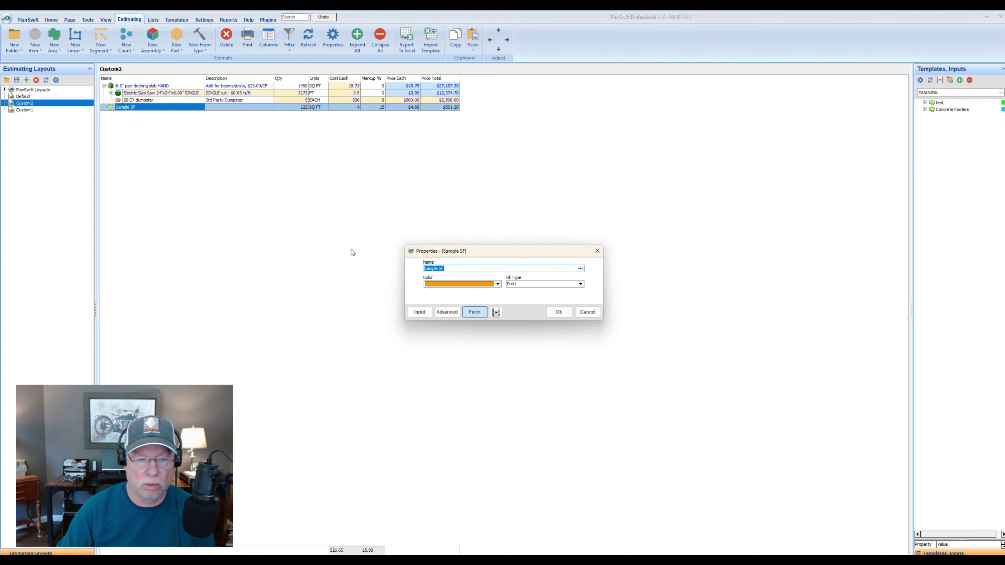
click(446, 313)
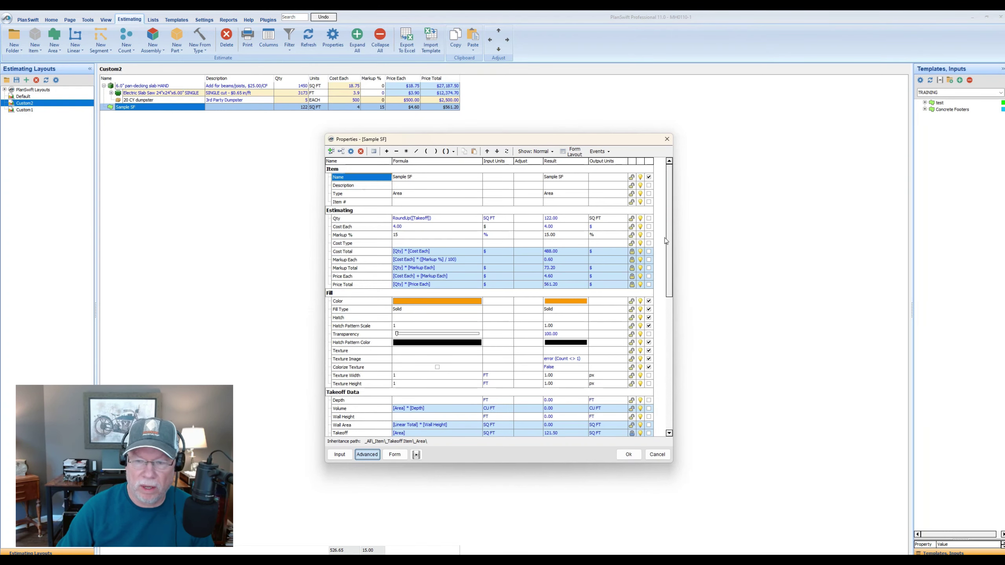
mouse_move(672, 224)
mouse_down()
mouse_move(671, 277)
mouse_move(665, 220)
mouse_up()
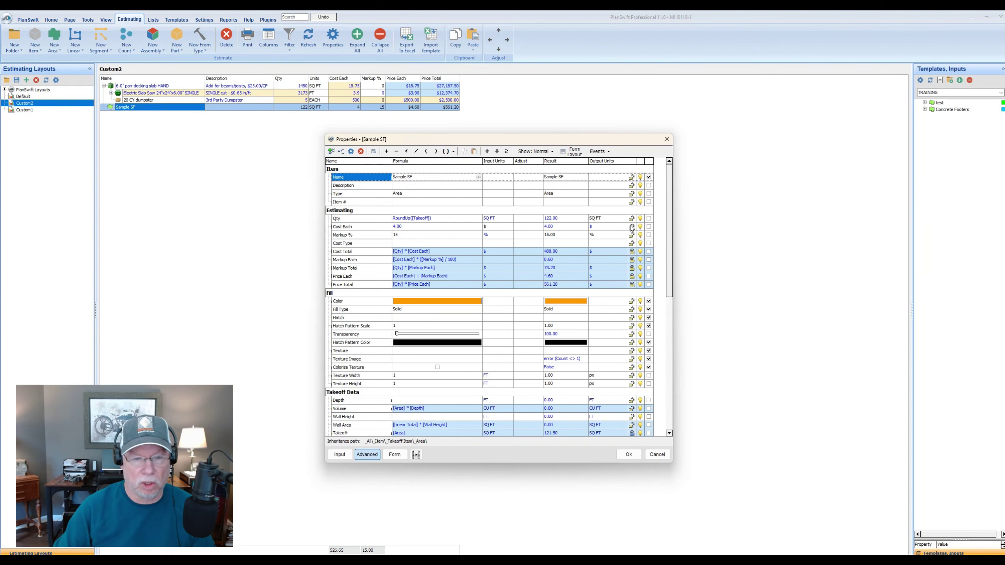
click(333, 212)
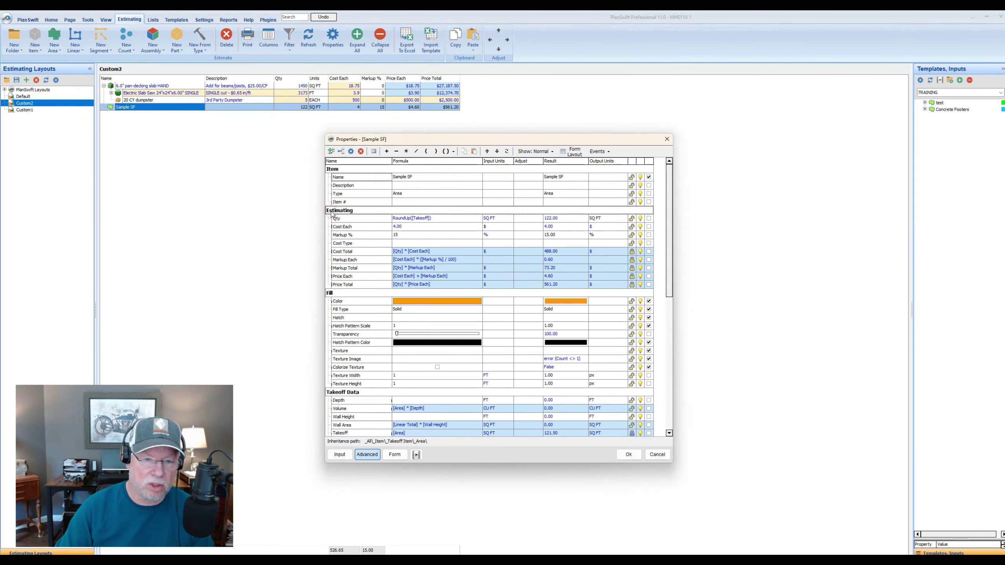
click(331, 152)
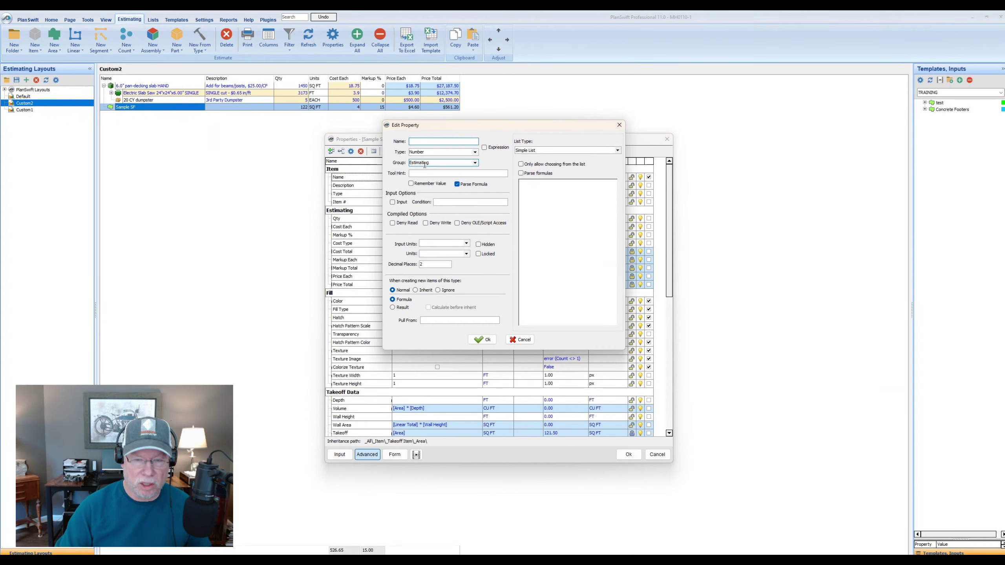
key(Caps_Lock)
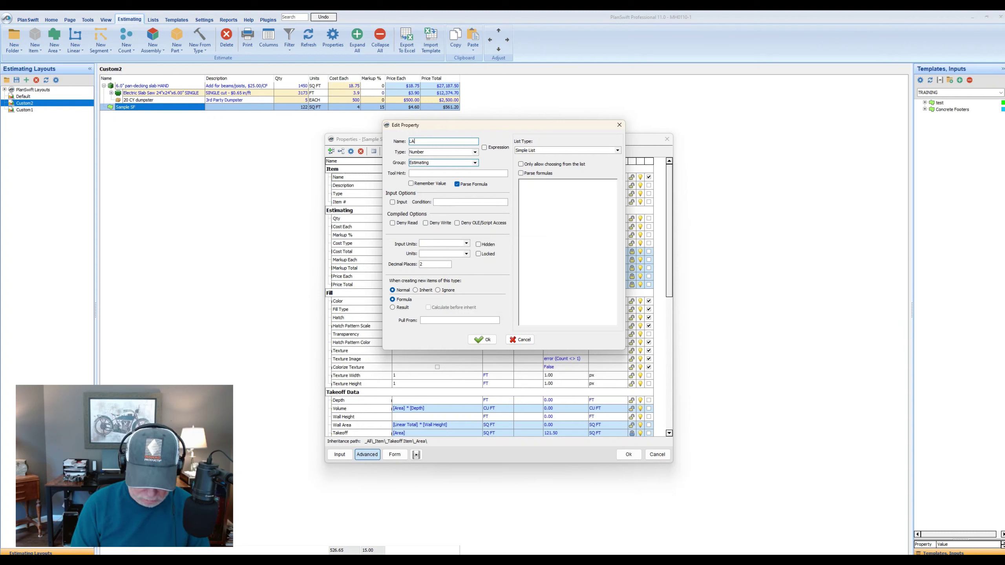
text(LABOT)
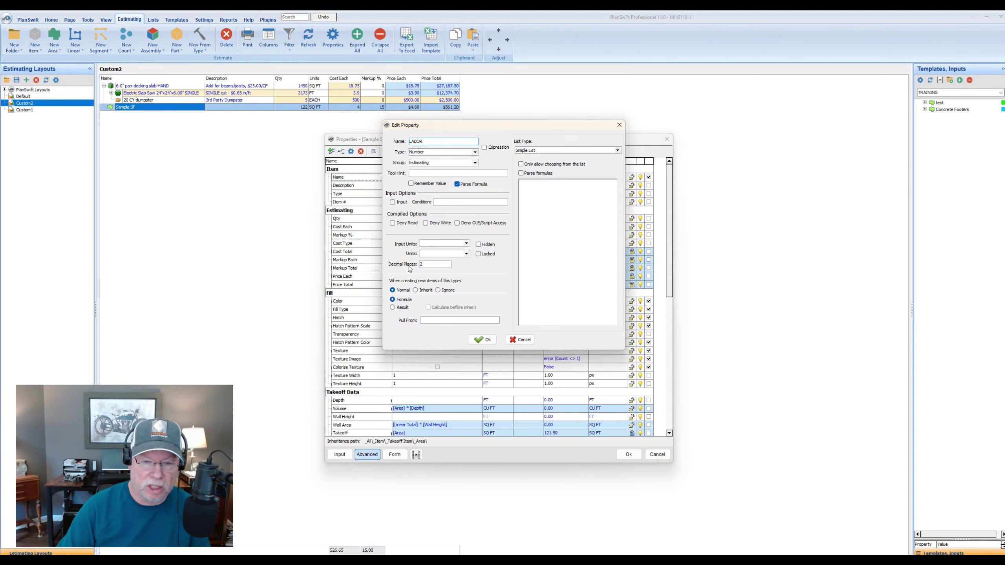
click(483, 339)
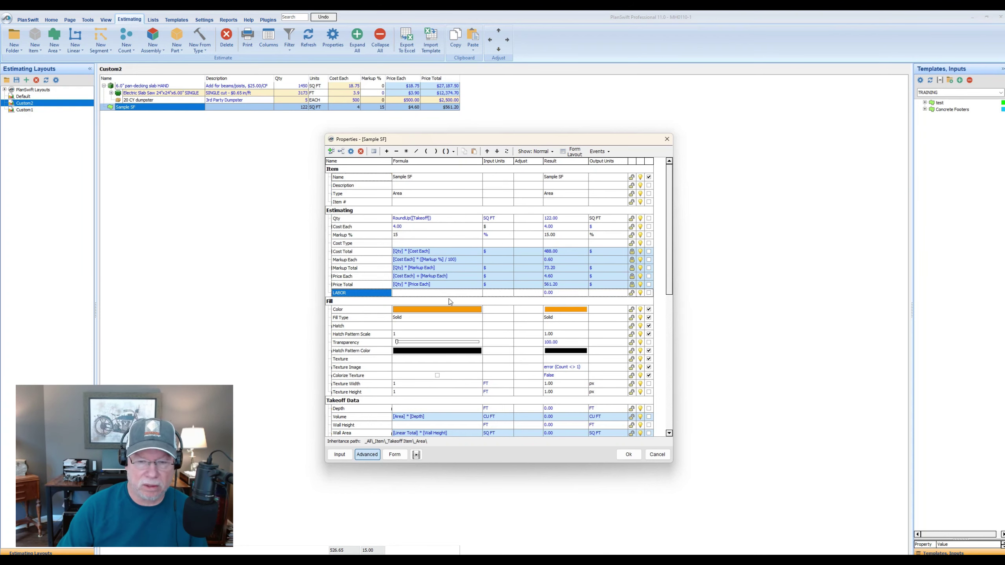
Set the LABOR property's formula to [Price Total] * 0.50, inserting Price Total from the Sample SF item
click(412, 296)
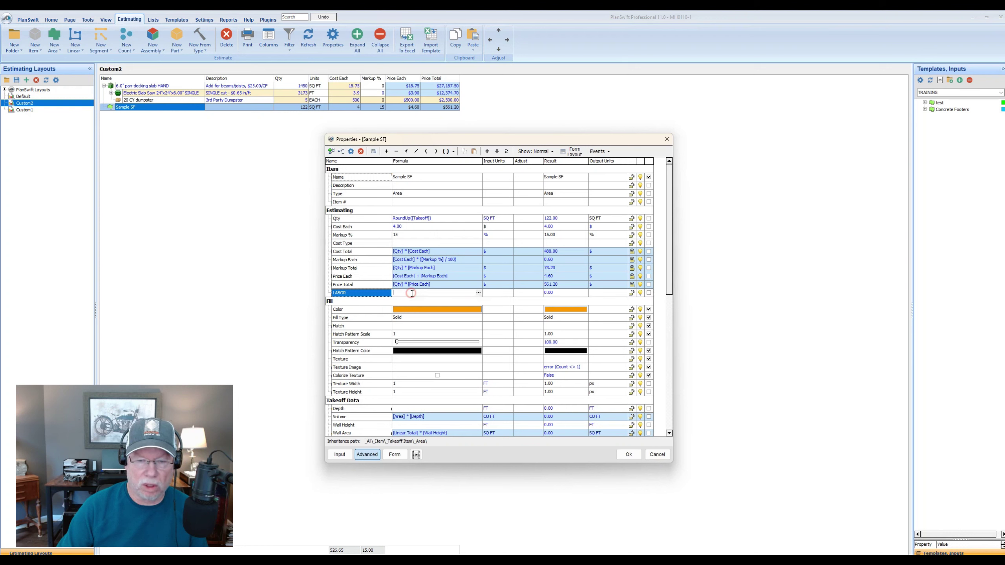
click(478, 293)
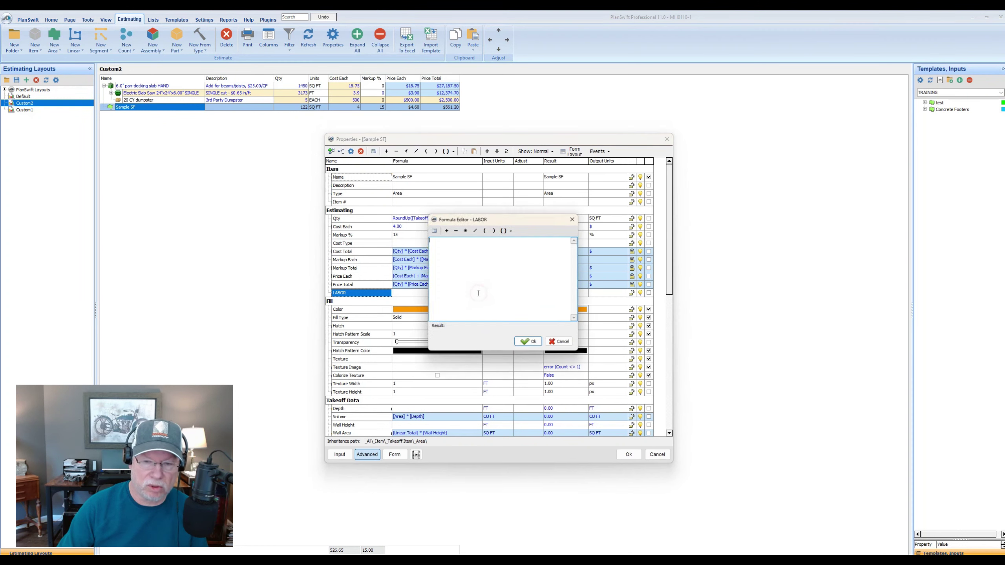
click(433, 229)
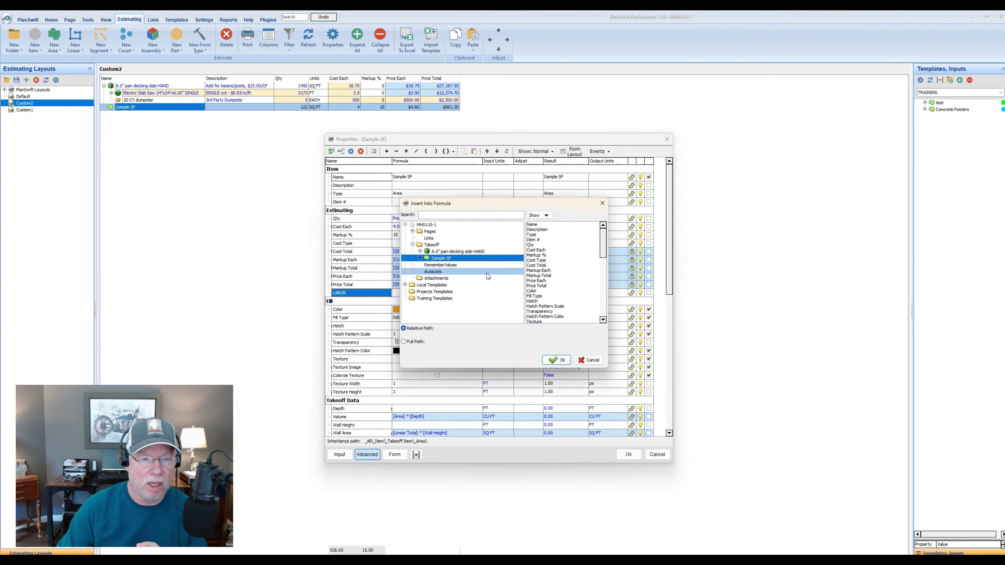
click(537, 286)
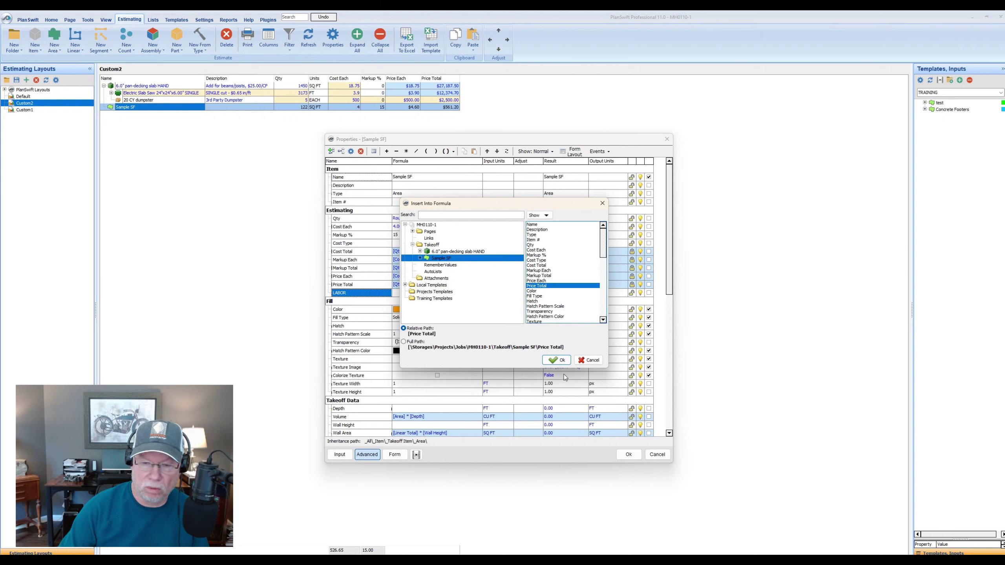
click(557, 360)
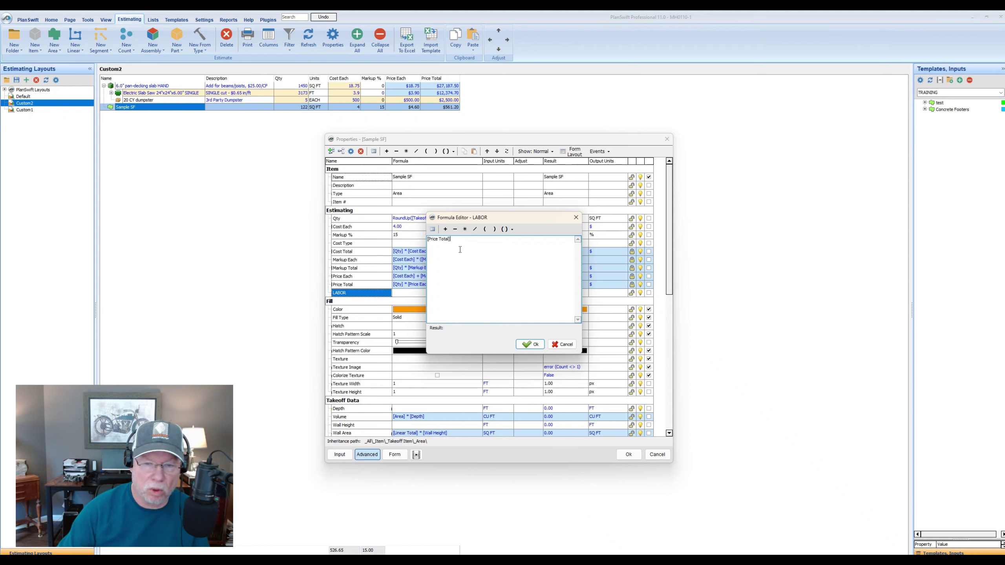
click(465, 230)
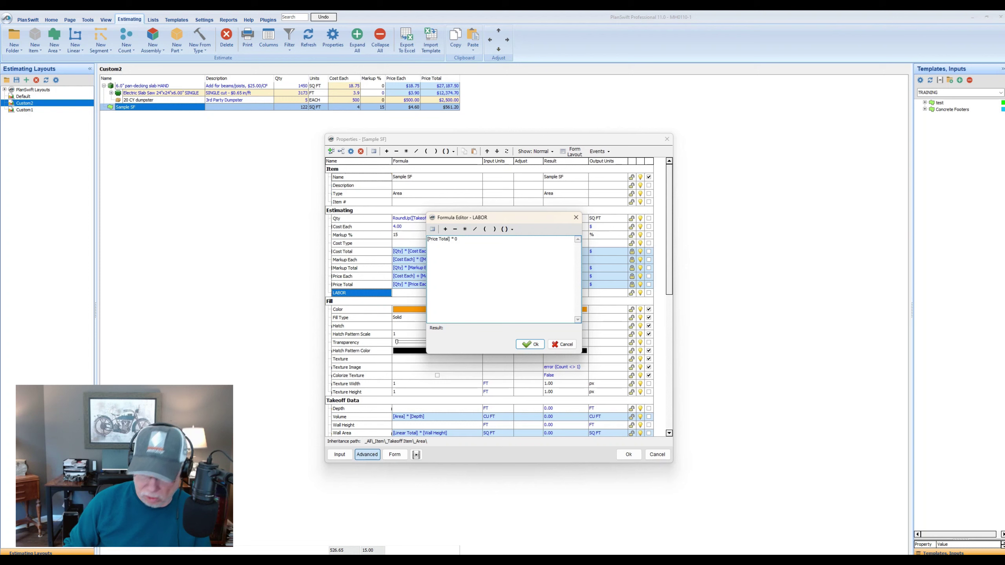
text(0)
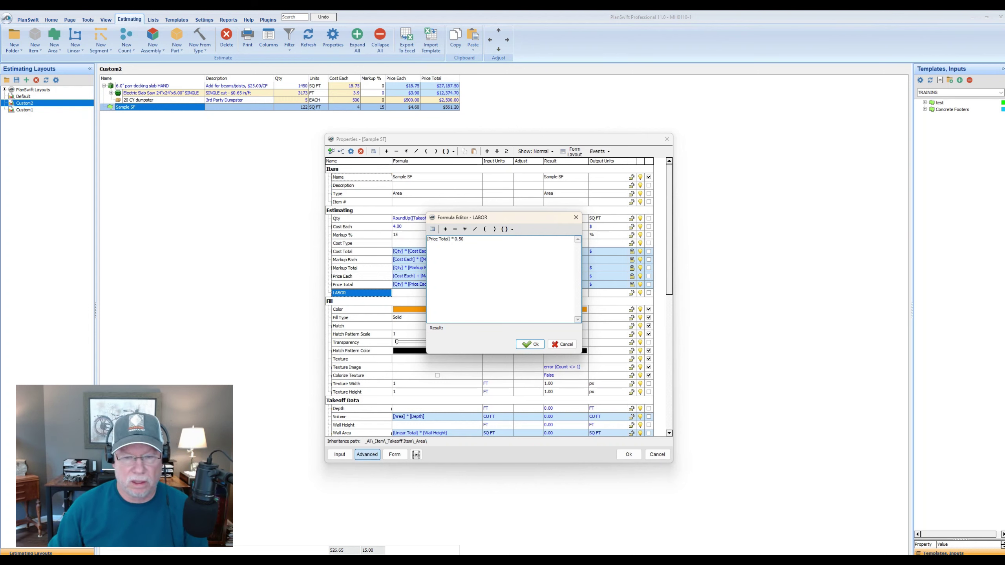
click(531, 344)
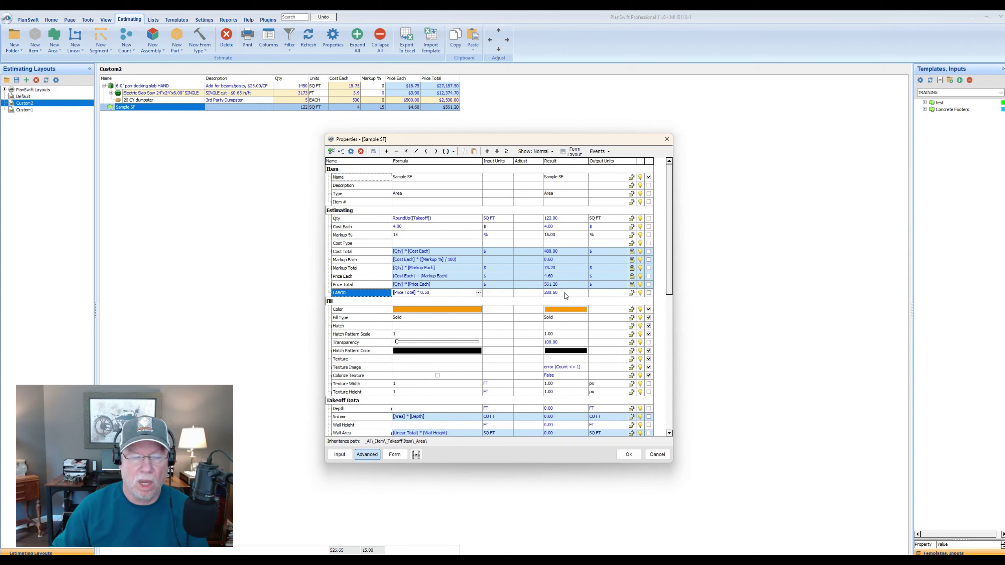
Wrap the LABOR formula in RoundUp so it reads RoundUp([Price Total] * 0.50), and save the item's properties
click(478, 293)
click(513, 229)
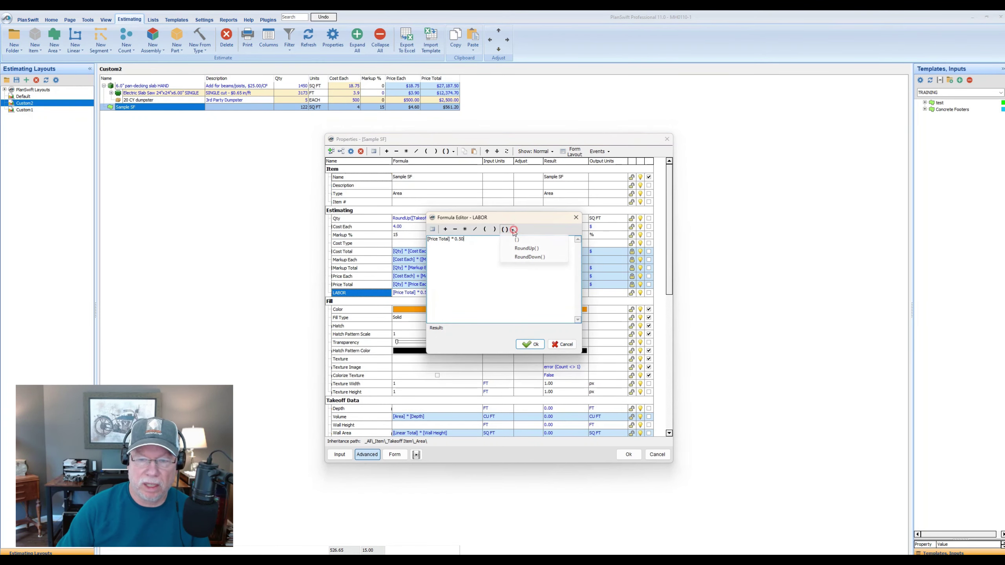
click(526, 248)
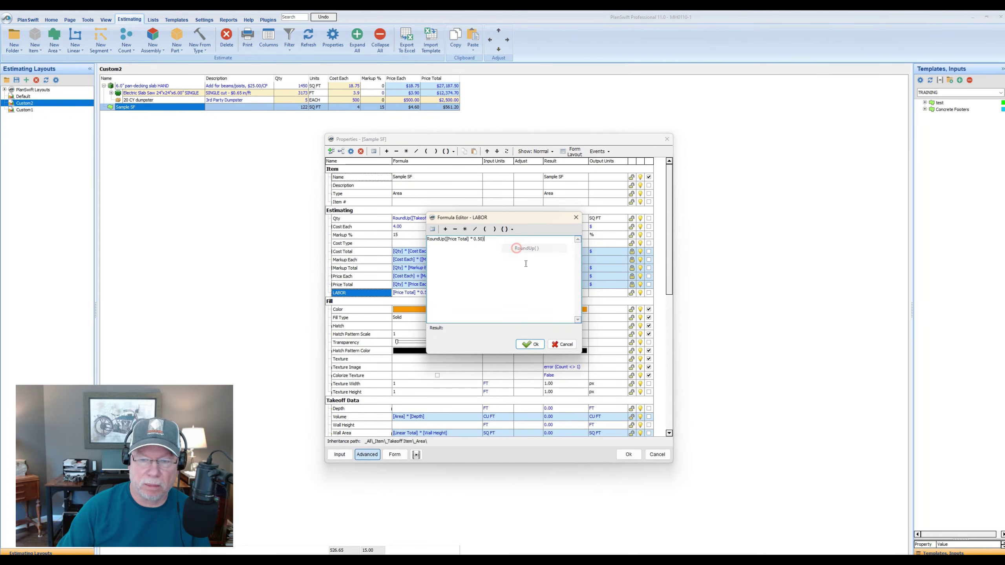
click(532, 344)
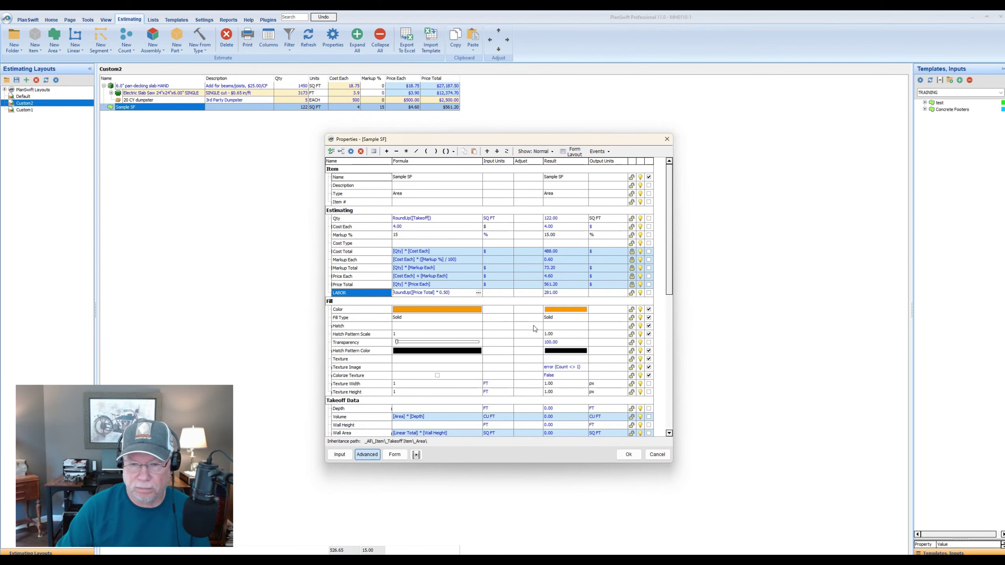
click(631, 458)
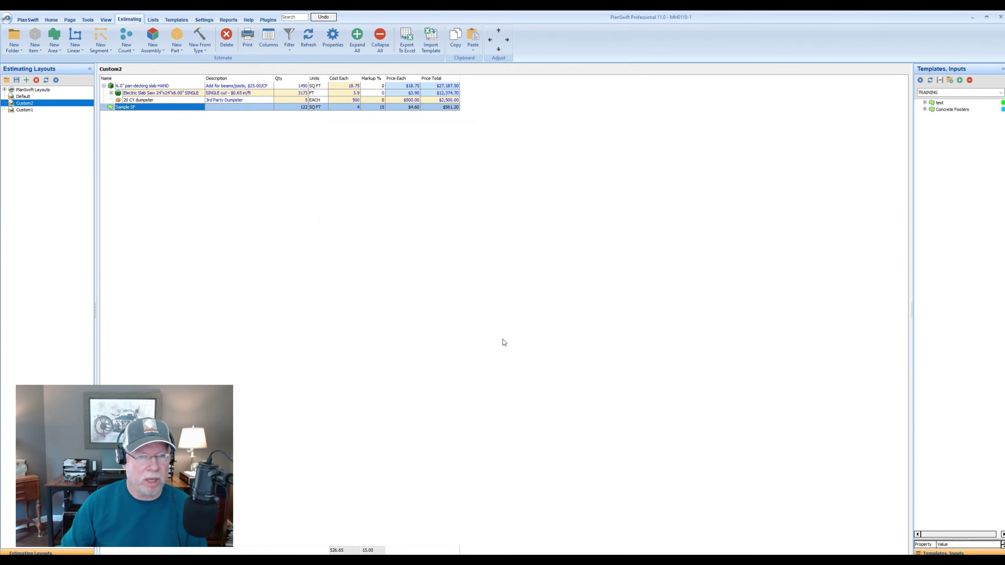
Review the LABOR entry in the advanced properties of Sample SF and close them without changes
click(185, 107)
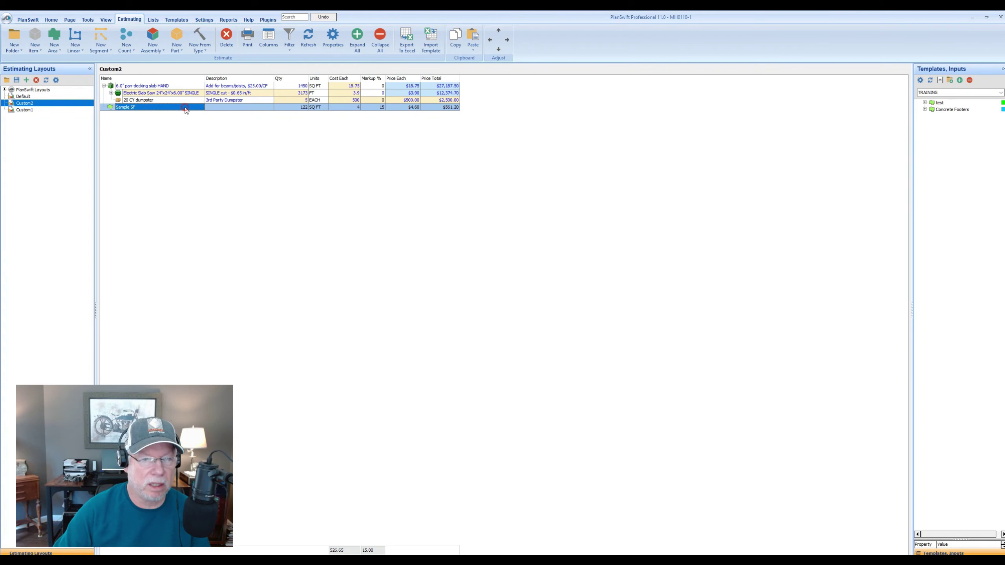
click(448, 313)
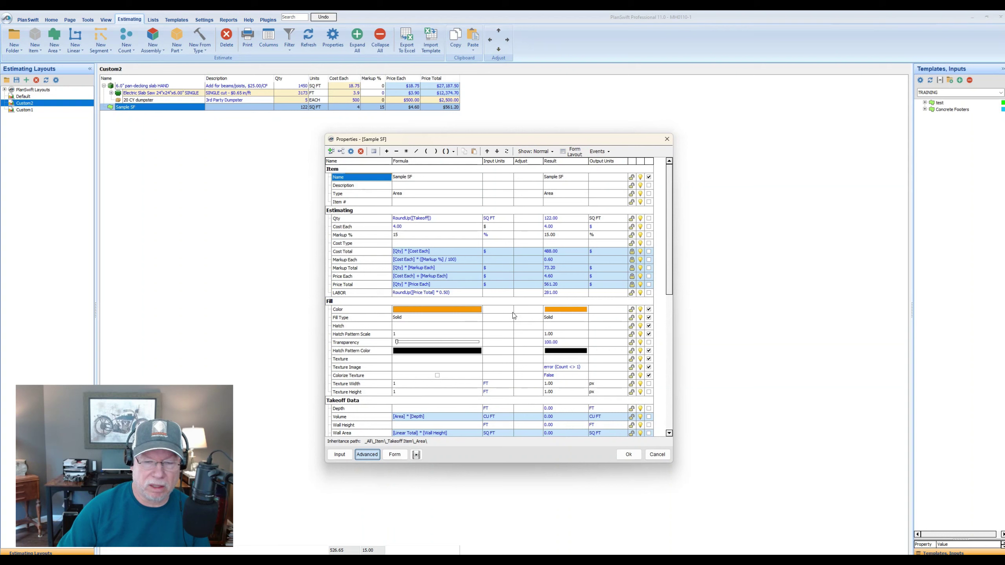
click(655, 455)
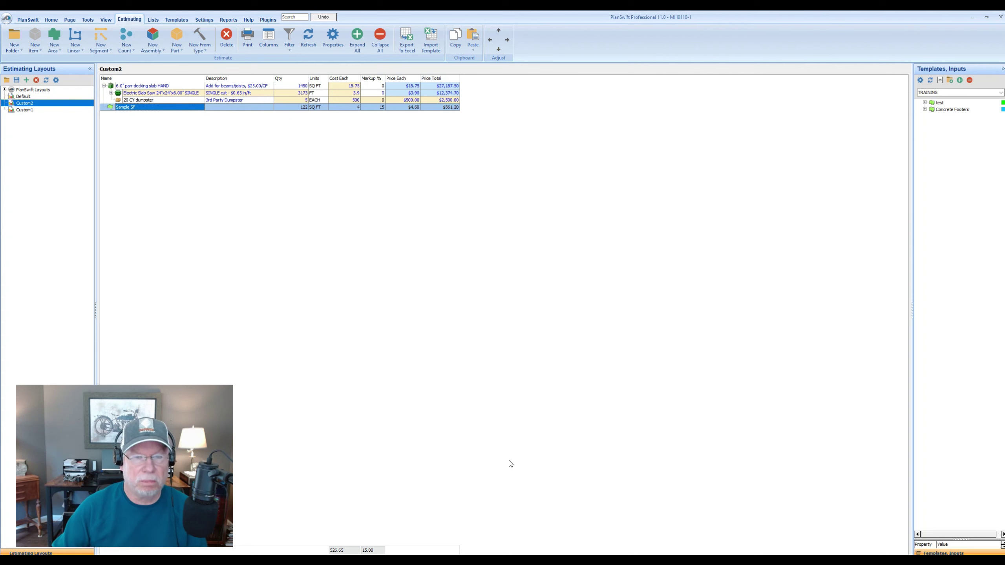
In the estimating columns of Custom2, set the EQUIPMENT format to #,##0.00 and save the column settings
click(267, 35)
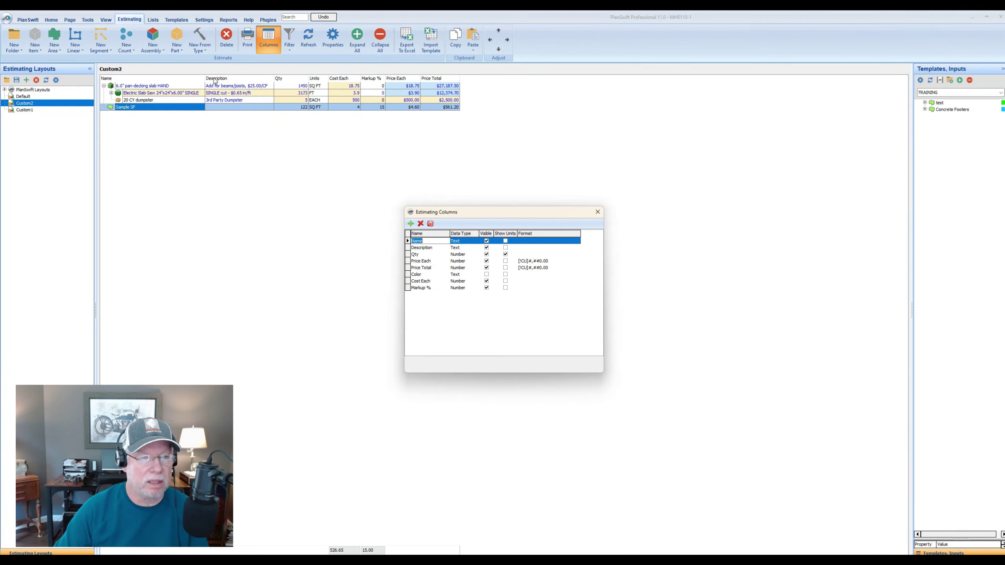
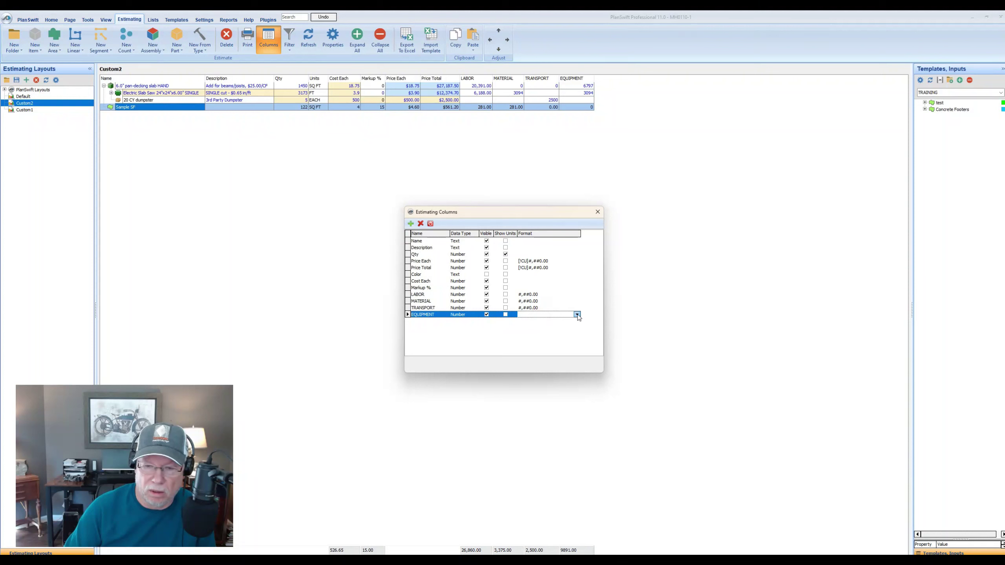
click(548, 346)
click(431, 225)
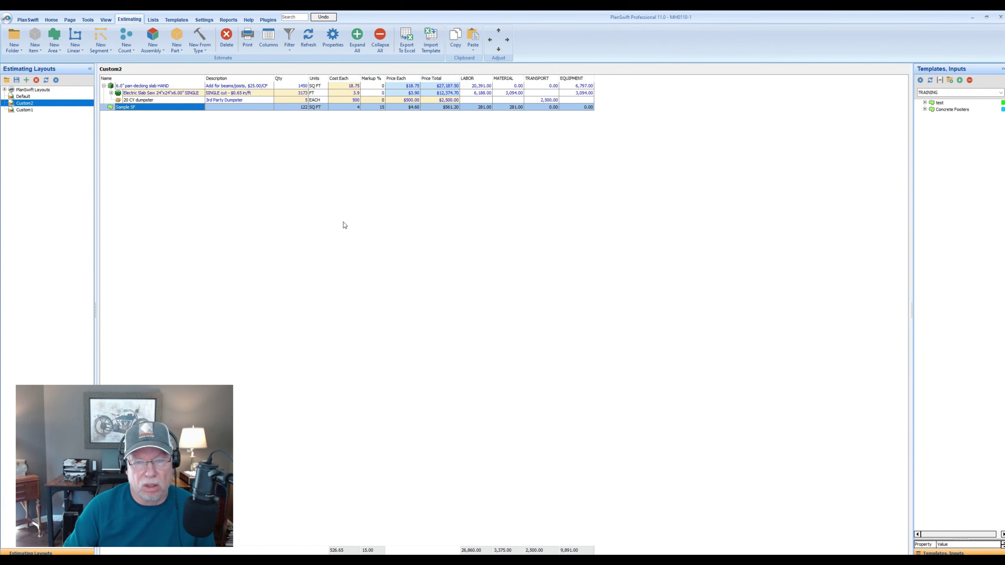
Remove the footer totals from the Cost Each and Markup % columns in Custom2
right_click(345, 550)
click(366, 545)
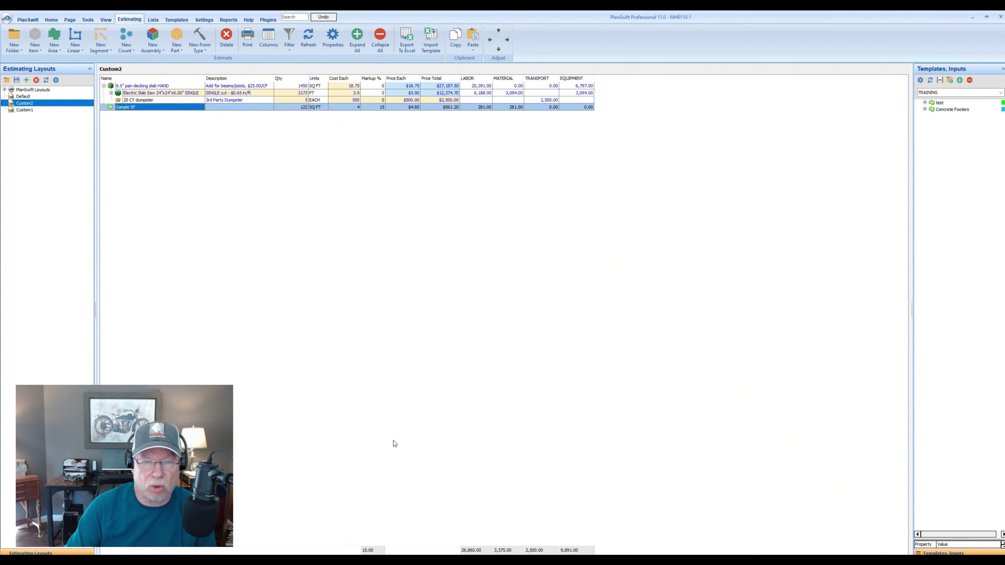
right_click(375, 551)
click(387, 546)
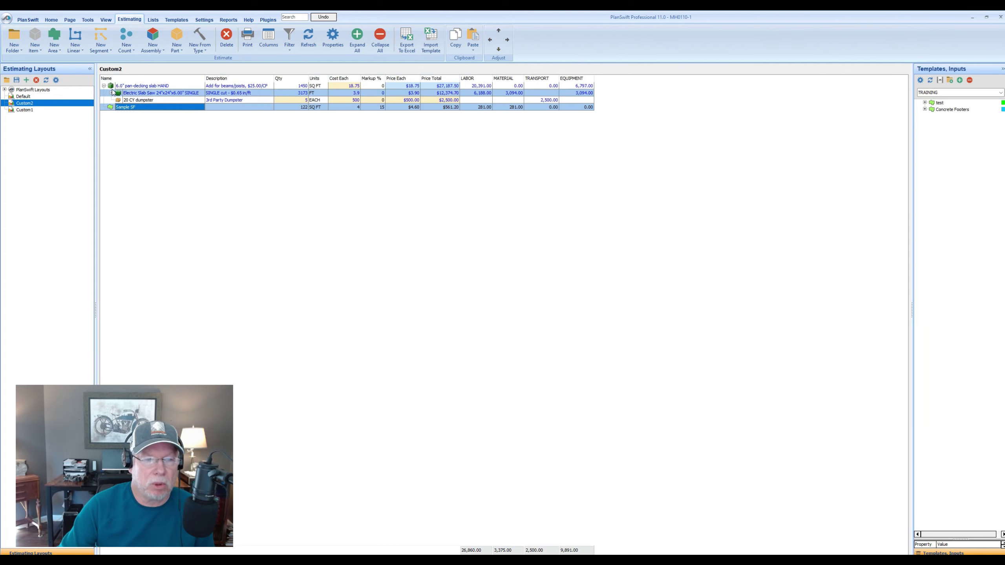
Examine the LABOR, MATERIAL, TRANSPORT and EQUIPMENT formulas in the advanced properties of the 6.0" pan-decking slab HAND item
double_click(139, 88)
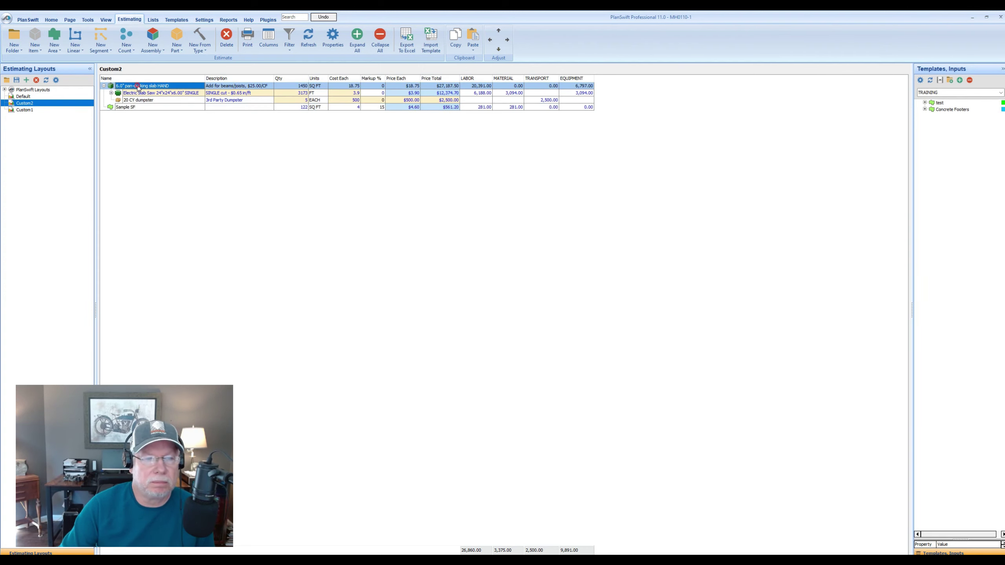
click(451, 327)
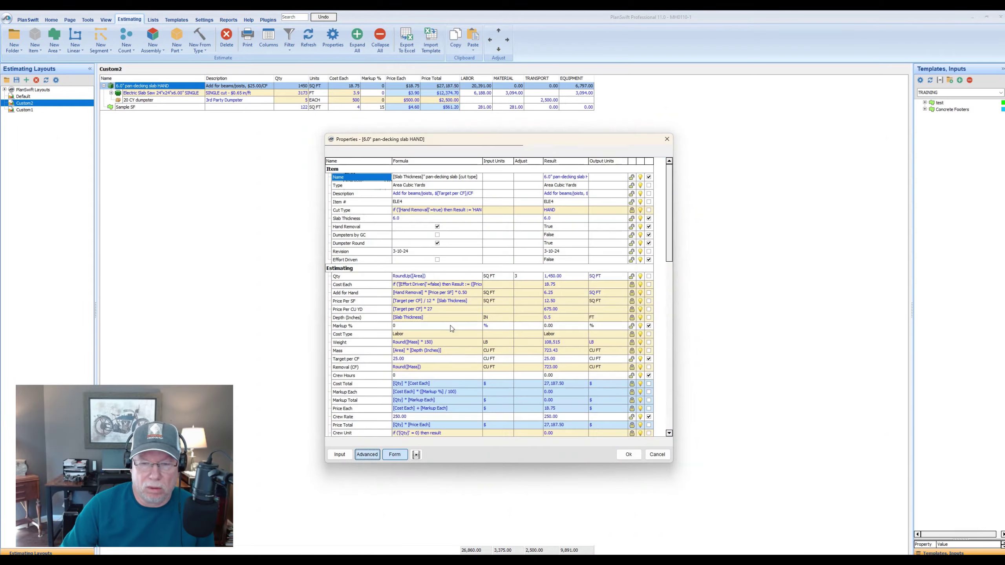
drag(913, 151, 904, 228)
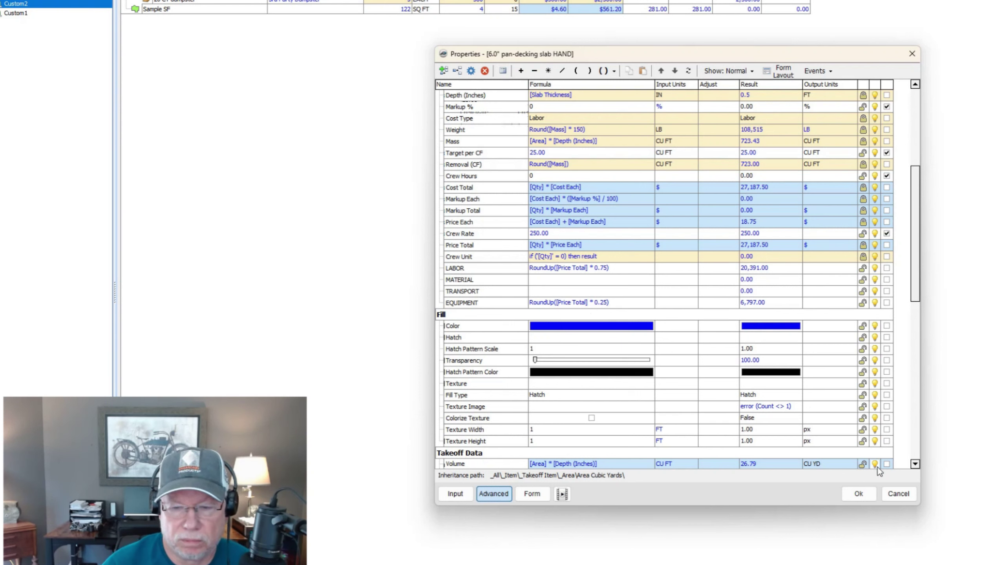
Examine the LABOR, MATERIAL and EQUIPMENT formulas in the advanced properties of the Electric Slab Saw item and close them
click(856, 493)
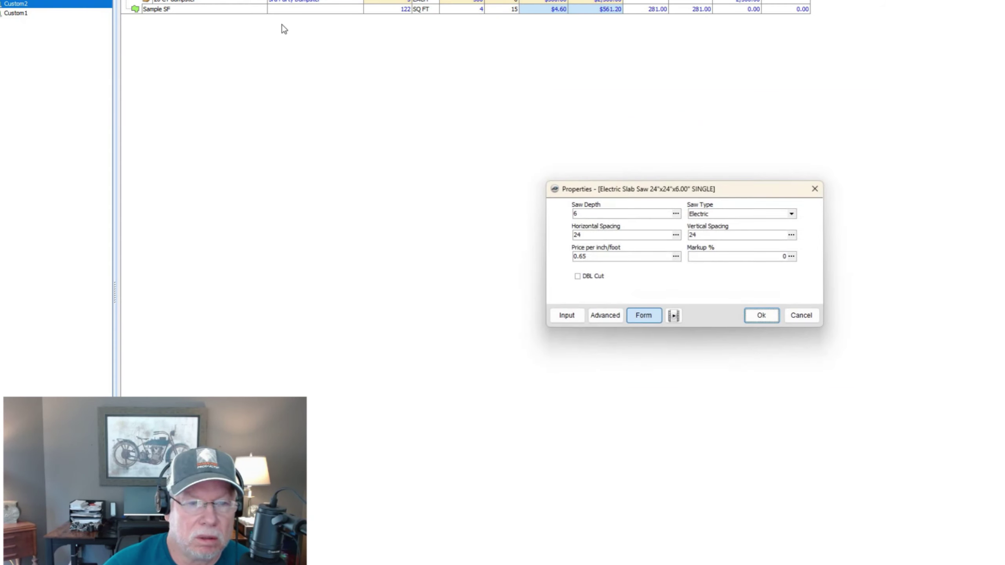
click(597, 315)
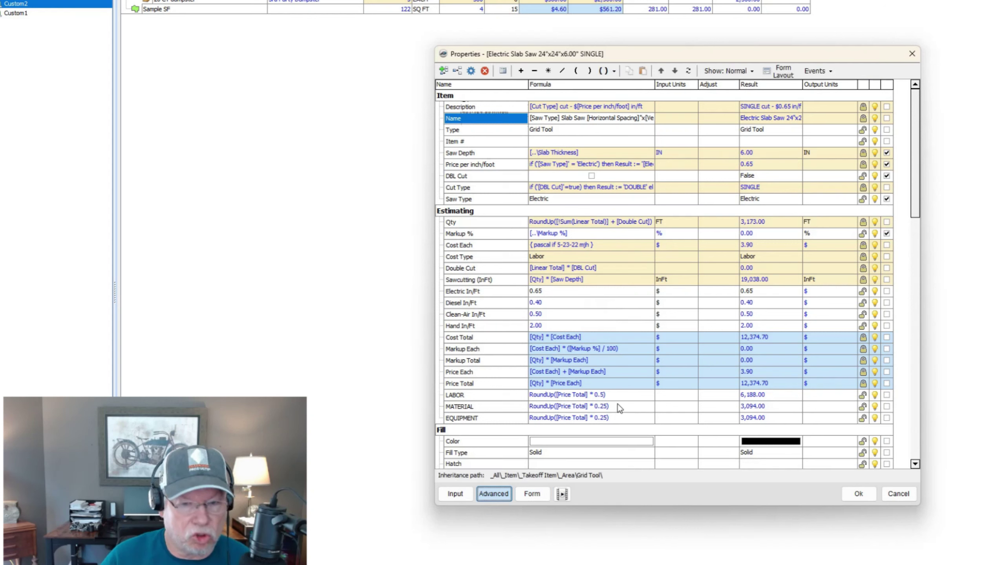
scroll(635, 360, down, 3)
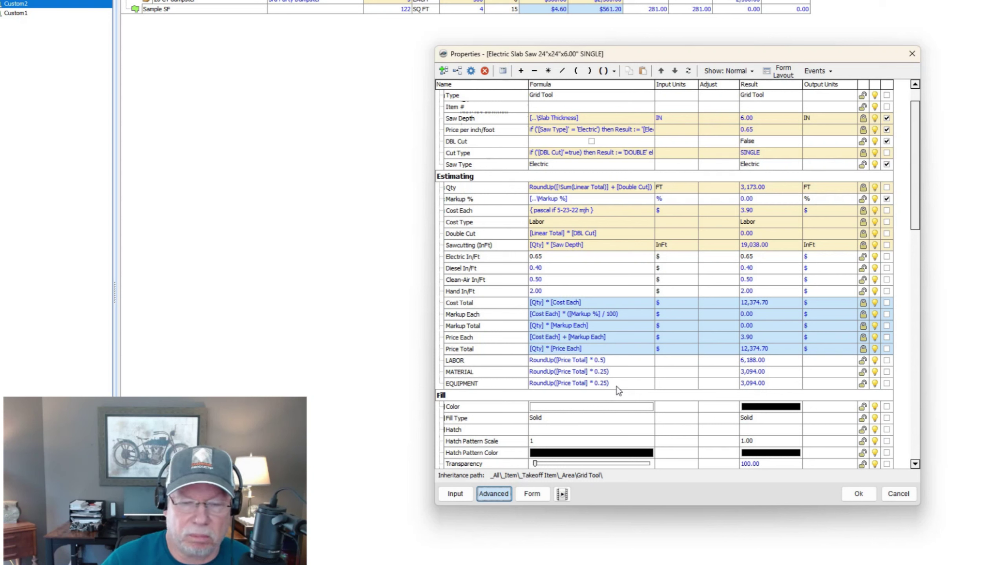
click(857, 495)
Examine the TRANSPORT formula in the advanced properties of the 20 CY dumpster and close them without changes
double_click(212, 1)
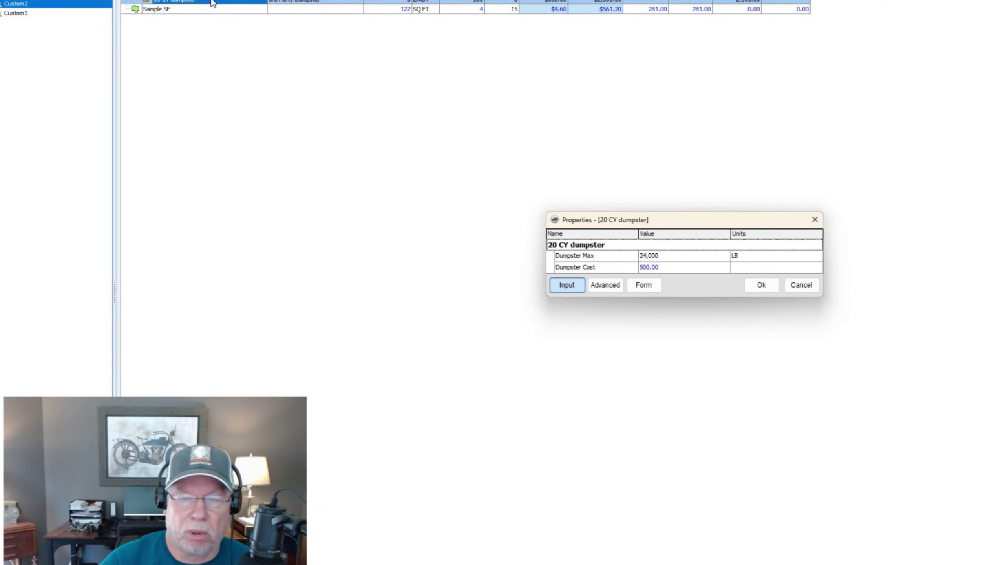
click(611, 292)
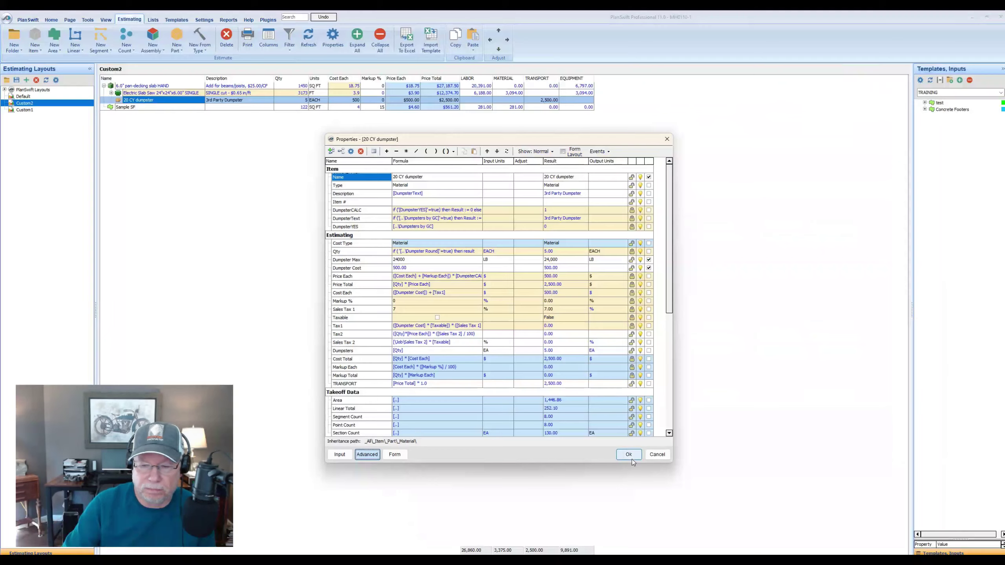
click(629, 455)
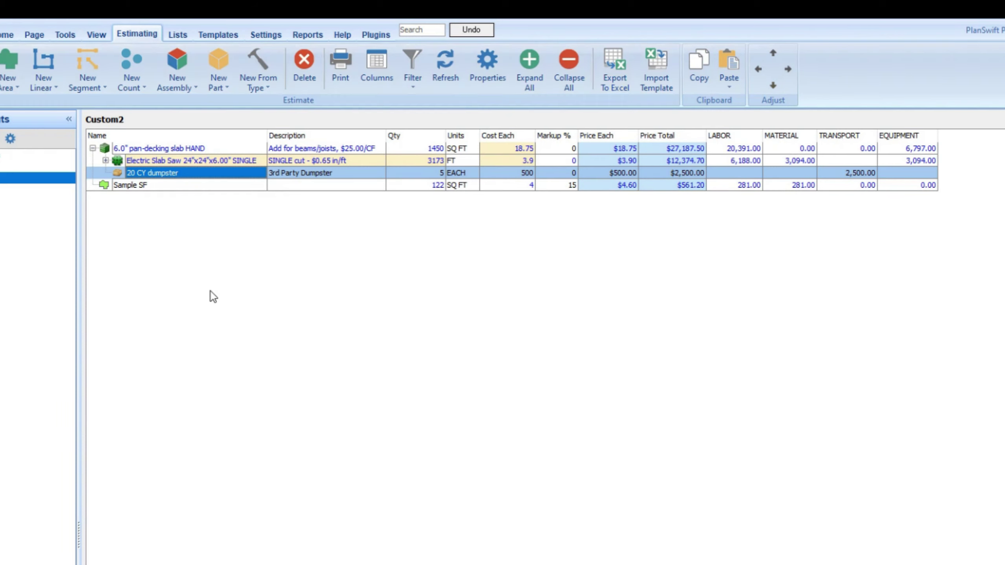
Check the sub-items nested under the Electric Slab Saw row and collapse them again
click(115, 162)
click(105, 161)
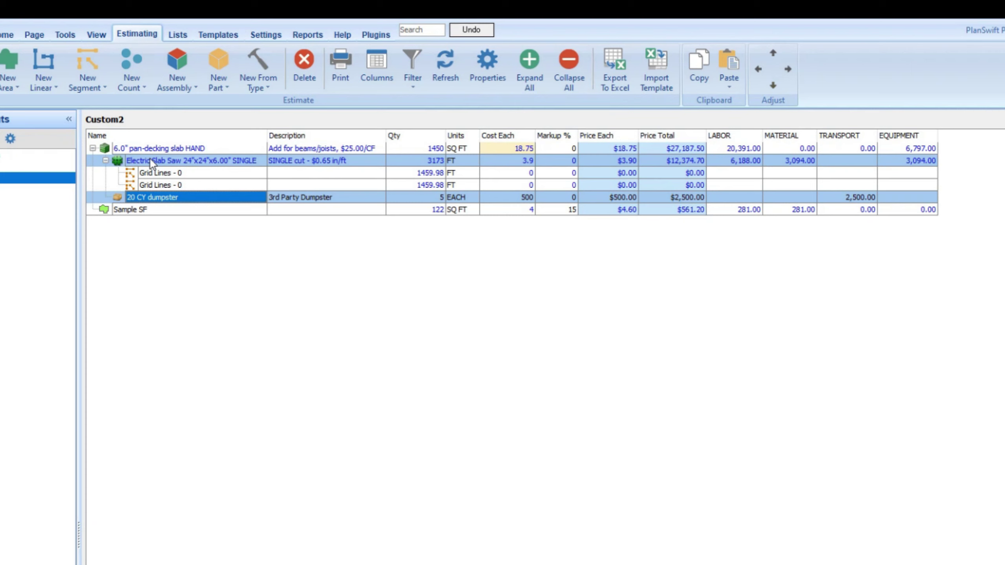
click(105, 160)
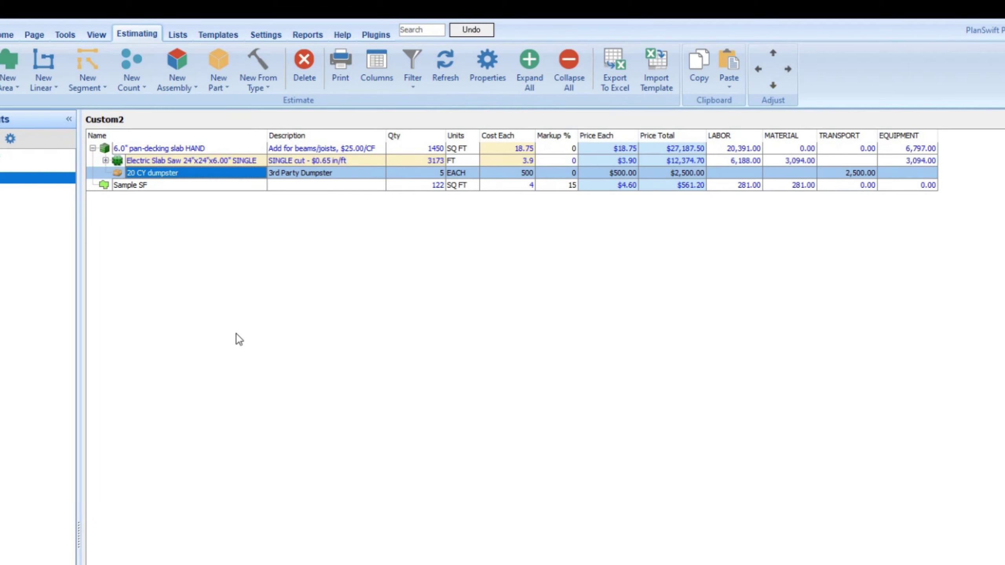
Export the Custom2 estimate to Excel, switch to the resulting workbook and reposition its window
click(608, 59)
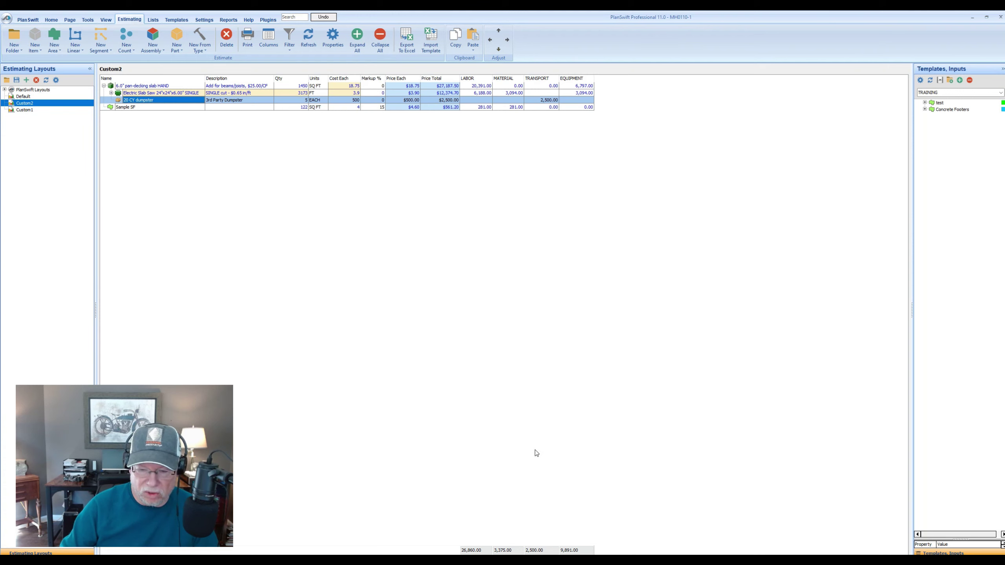
mouse_move(704, 561)
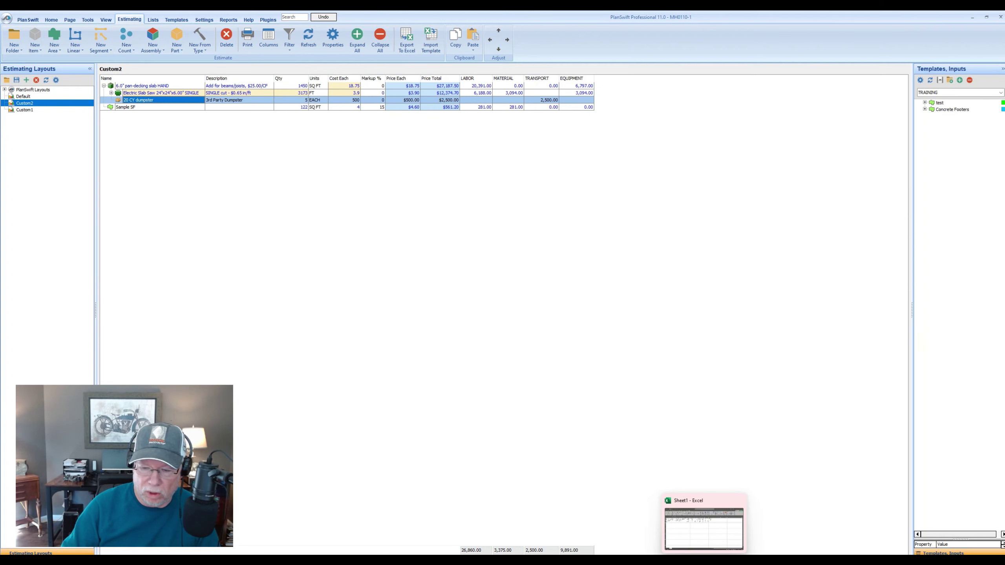
click(703, 515)
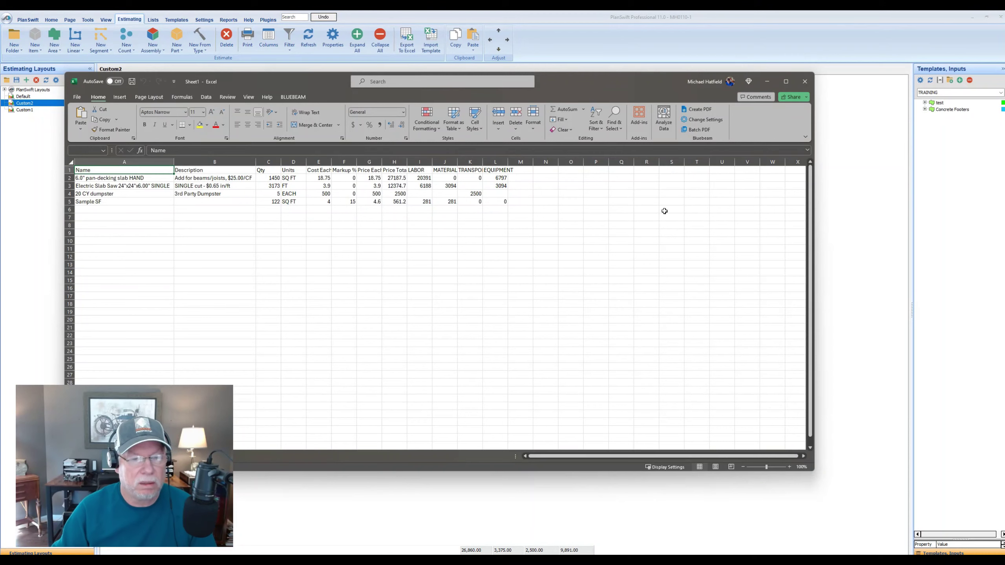
drag(566, 79, 660, 38)
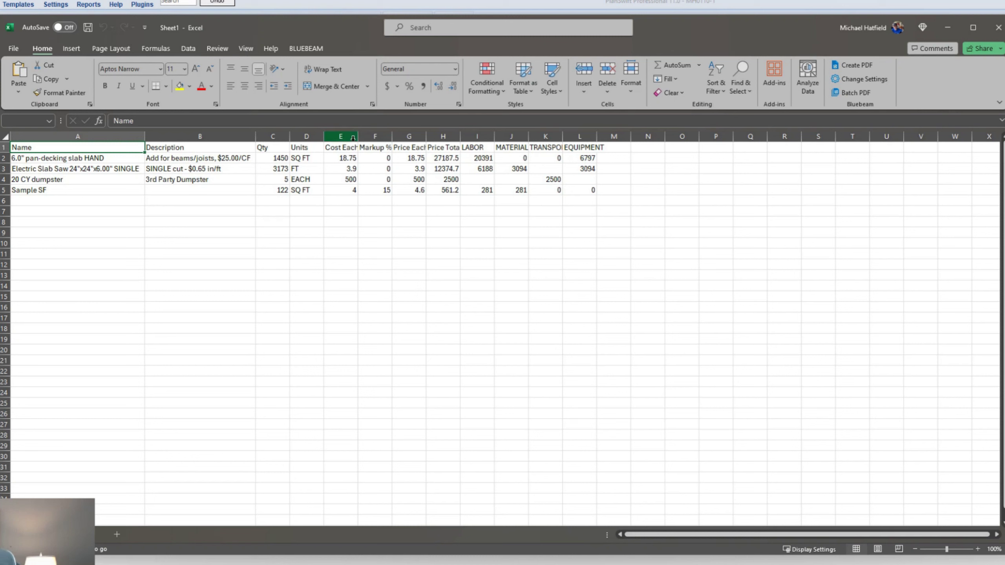
Fit the widths of the Cost Each through EQUIPMENT columns and apply the comma number format to Price Each and Price Total
drag(358, 136, 641, 137)
click(426, 257)
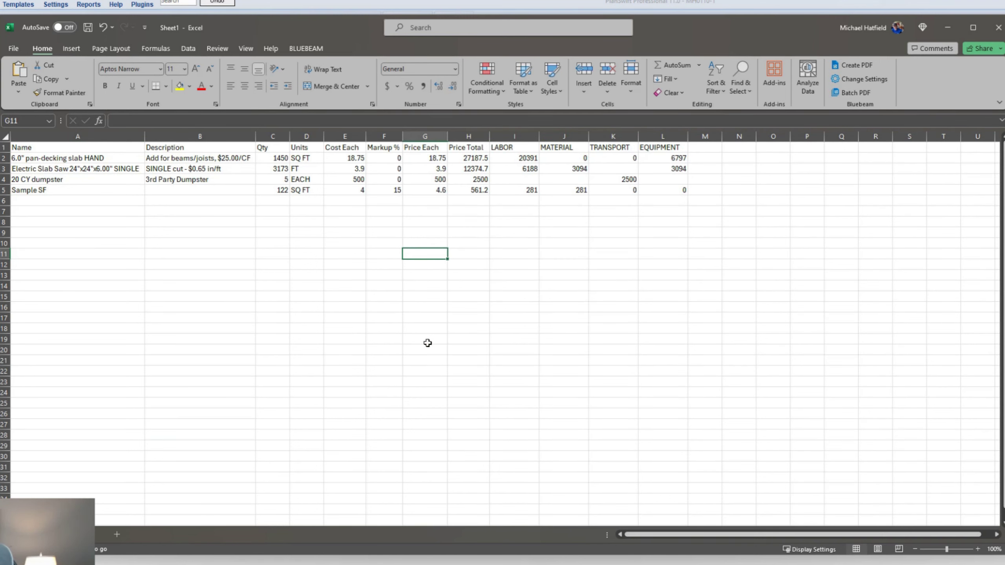
click(473, 158)
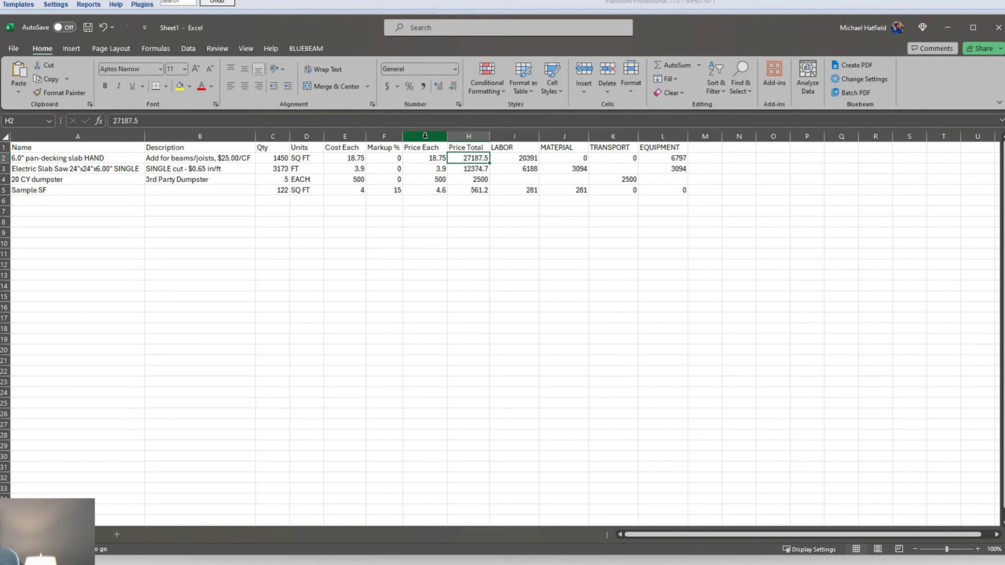
drag(424, 137, 467, 137)
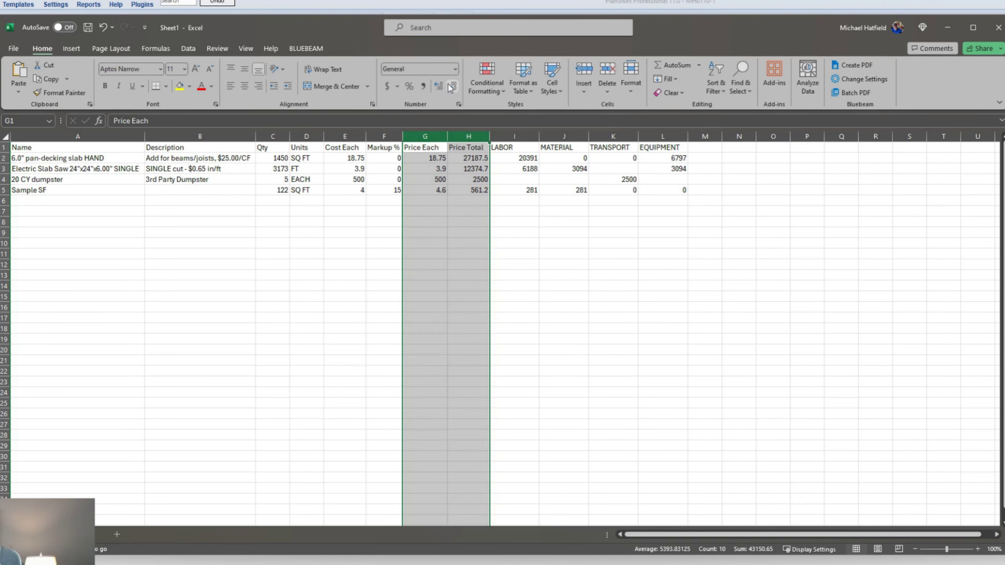
click(423, 87)
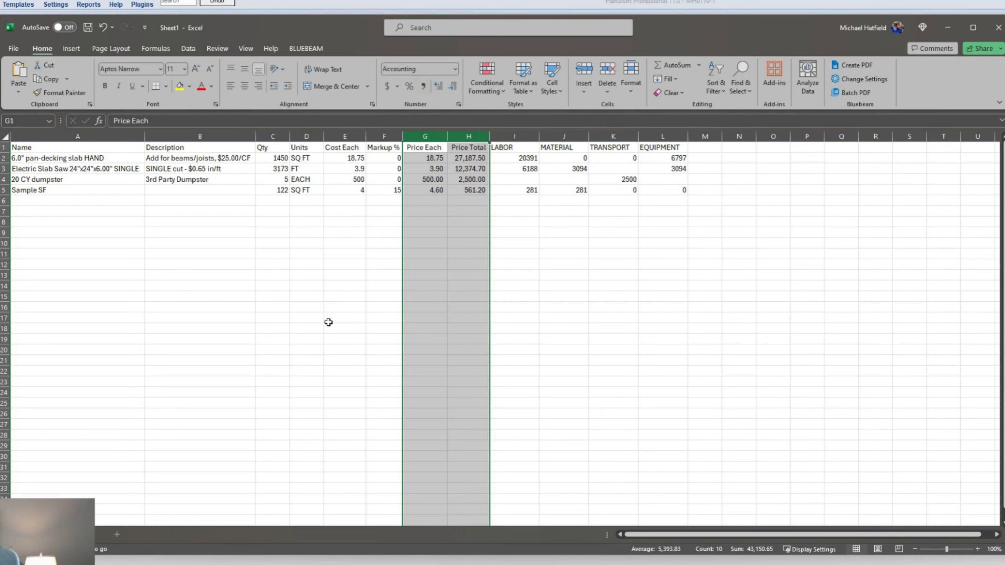
click(565, 313)
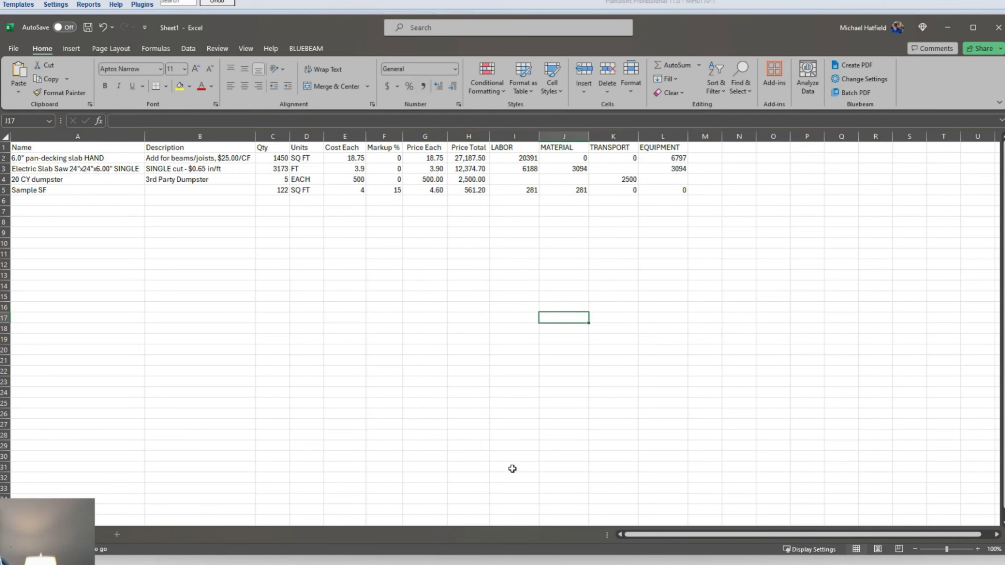
Replace the Price Total value in H2 with the formula =C2*G2, multiplying Qty by Price Each
click(460, 159)
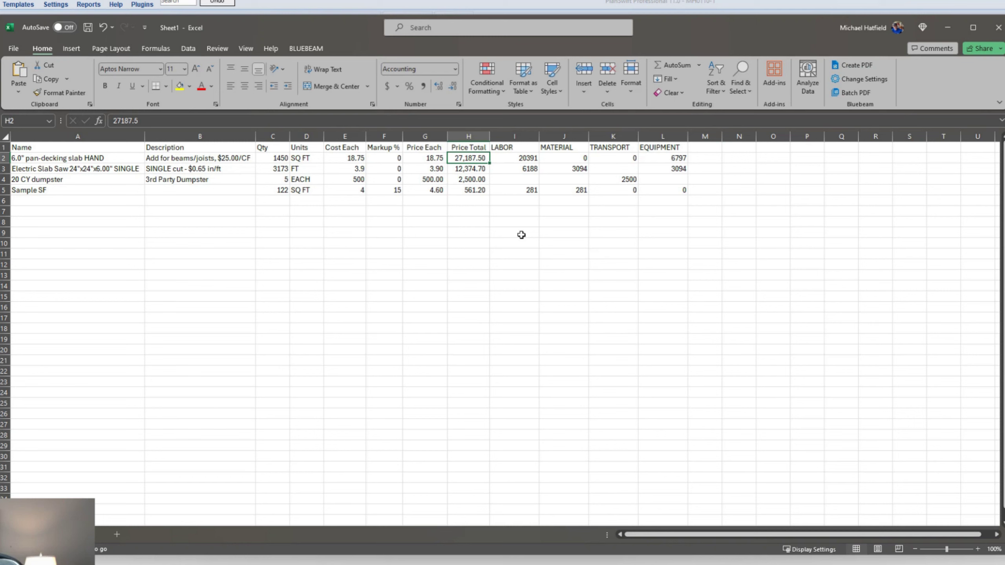
text(=)
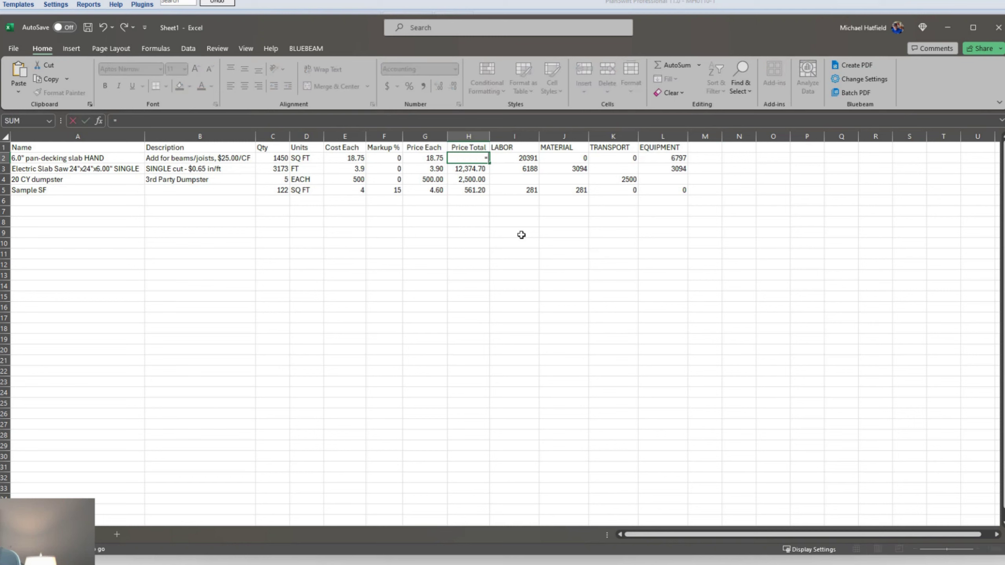
click(270, 158)
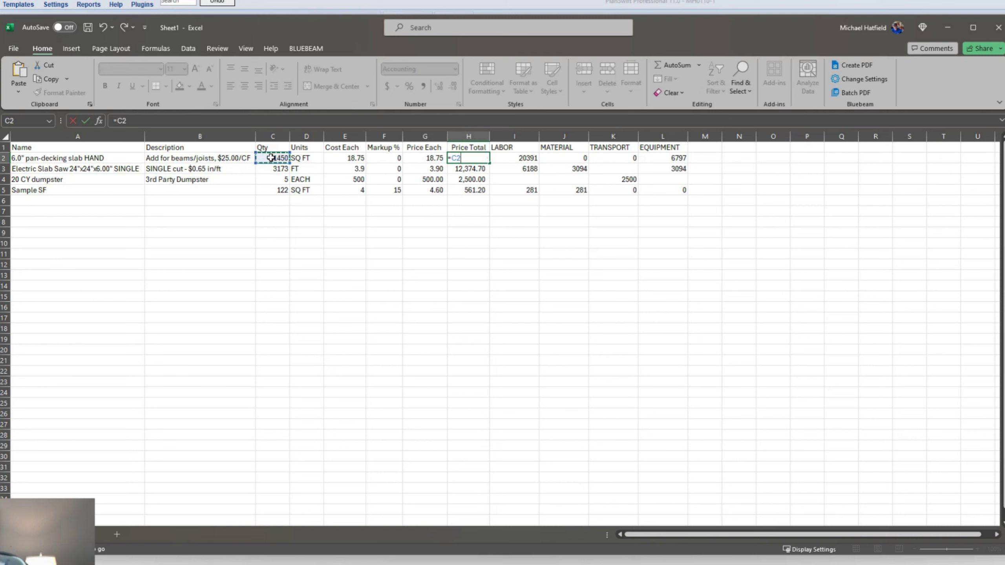
text(*)
click(423, 157)
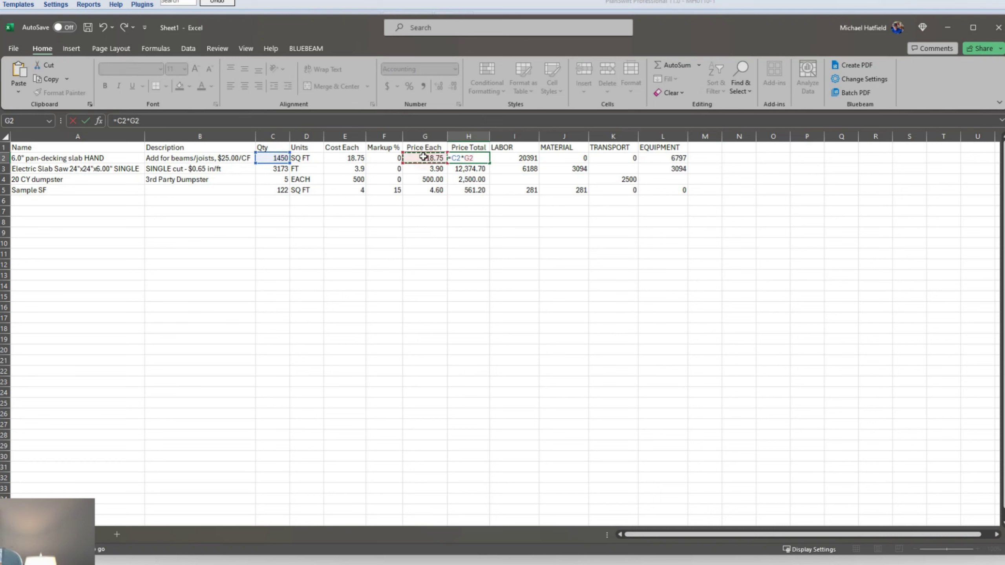
key(Return)
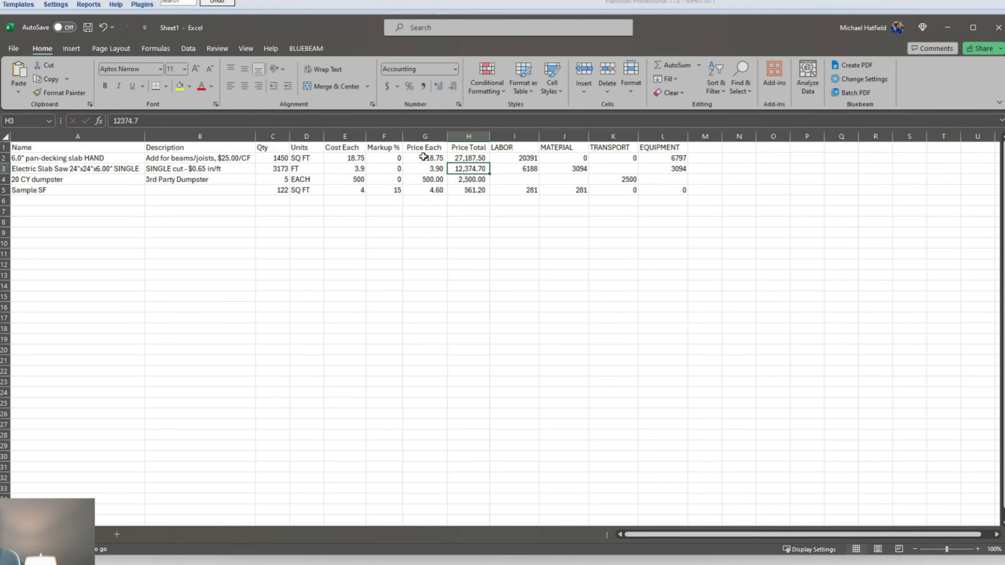
Copy the Price Total formula from H2 to cells H3 through H5
click(460, 157)
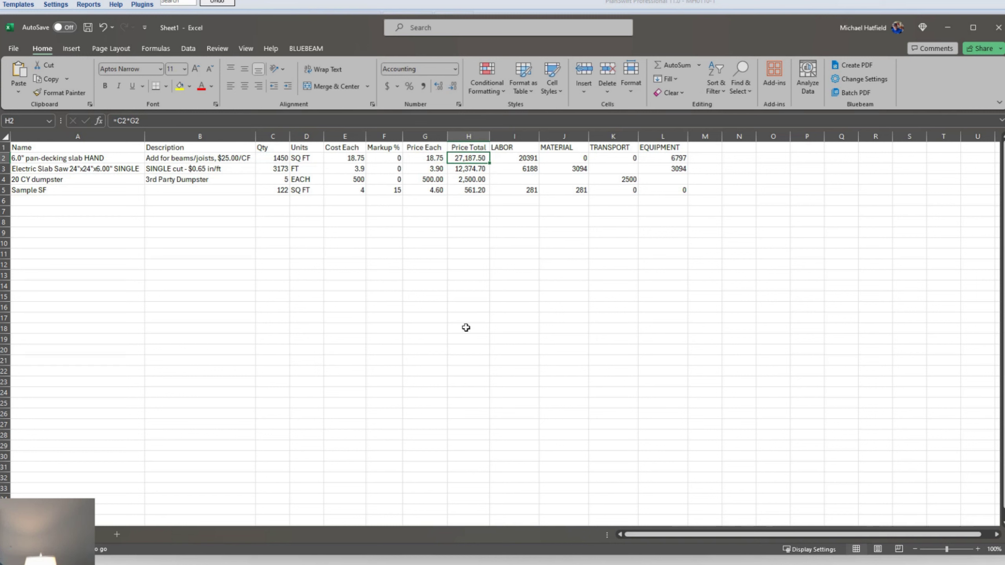
key(ctrl+c)
key(Down)
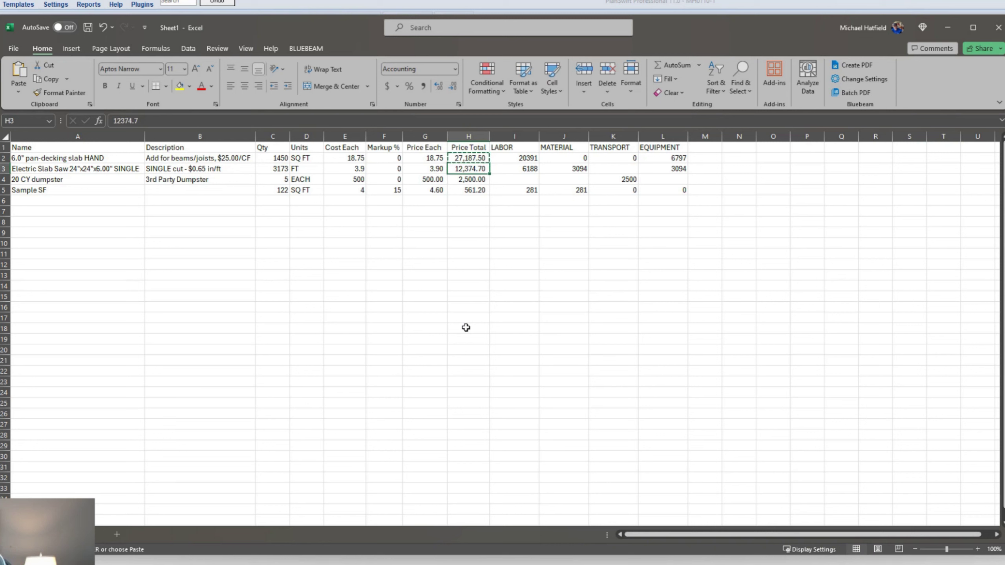
key(shift+Down)
key(shift+Down)
key(ctrl+v)
key(Escape)
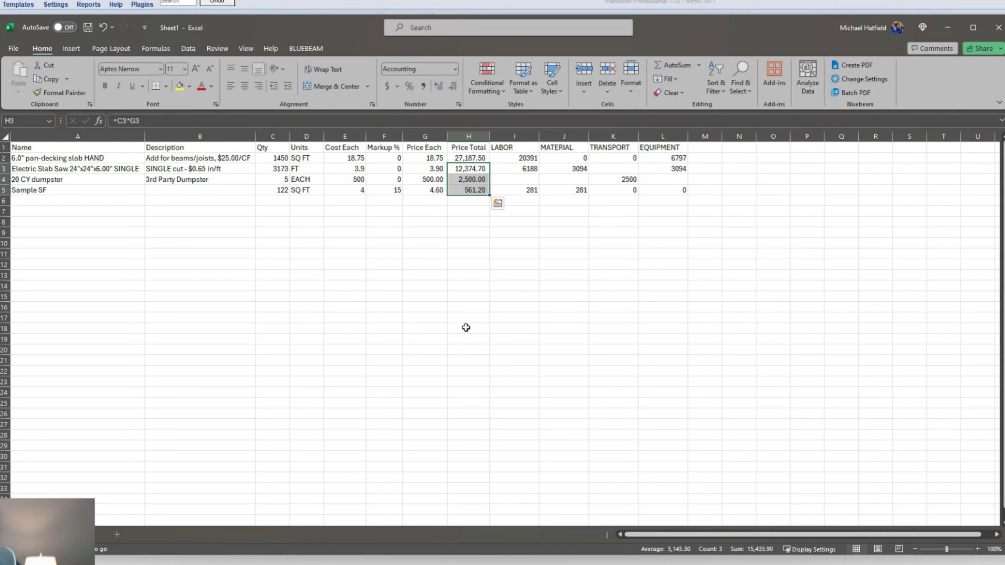
click(505, 244)
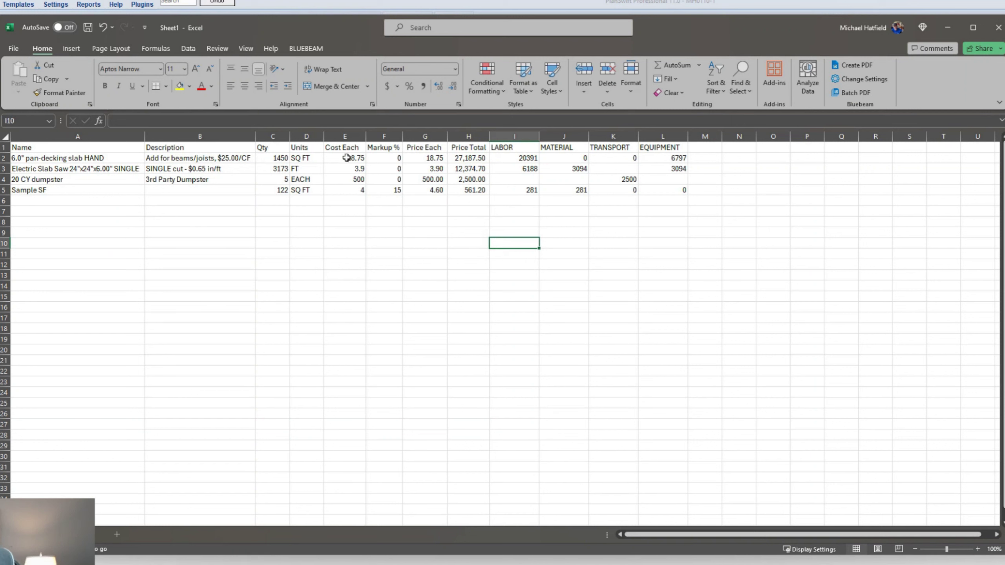
Set Price Each to 19 for the pan-decking slab, 4 for the Electric Slab Saw and 450 for the 20 CY dumpster
click(429, 157)
text(19)
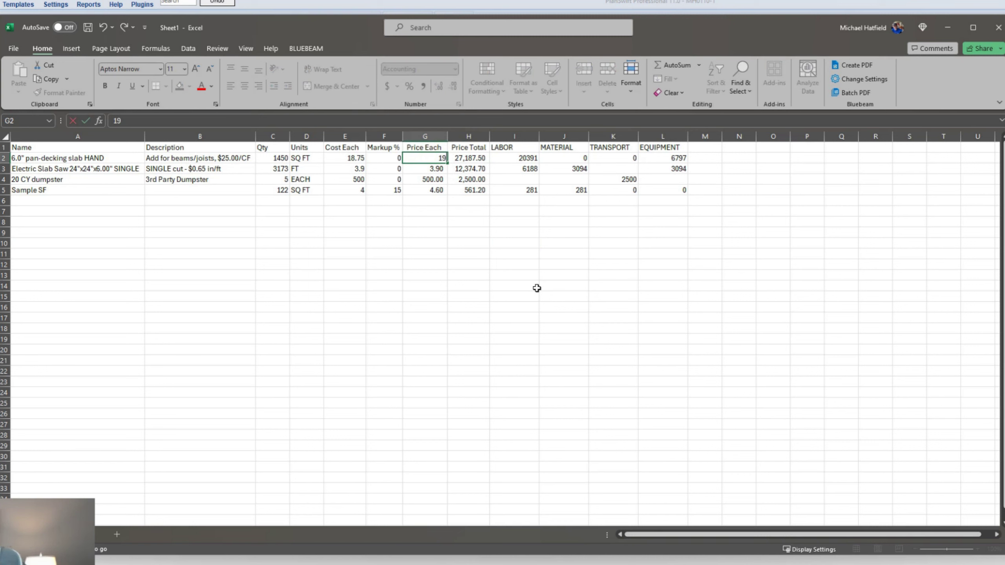
key(Return)
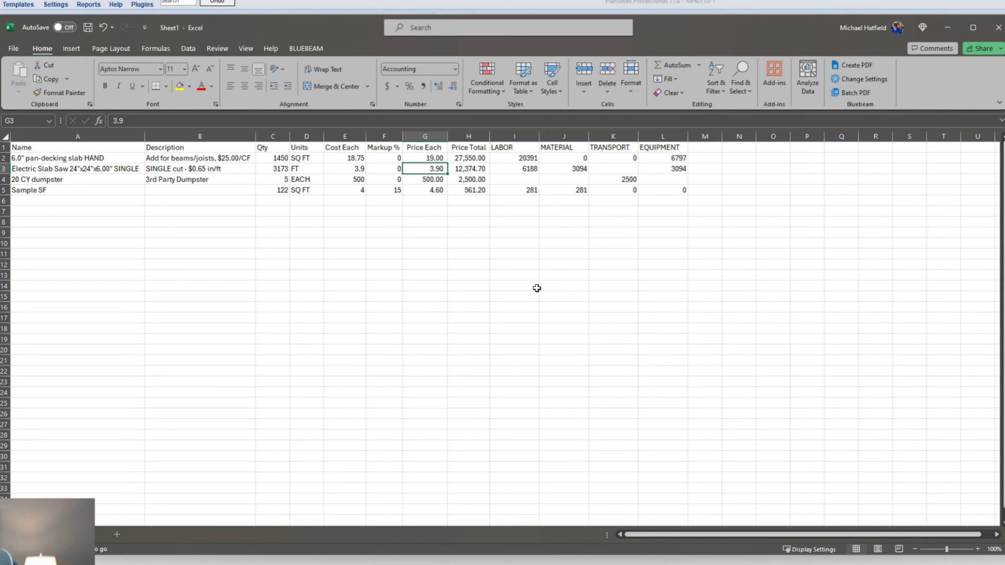
text(4)
key(Return)
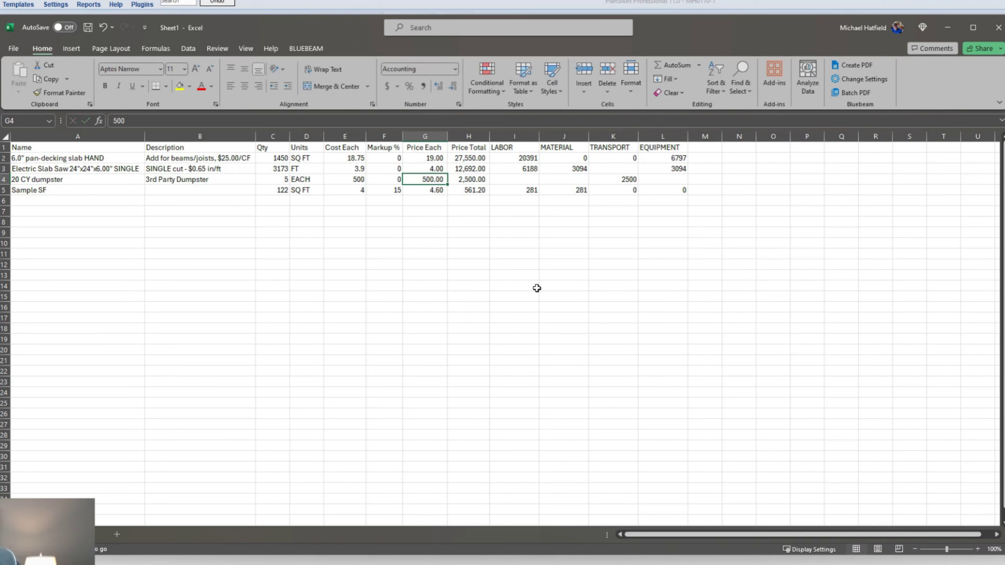
text(45)
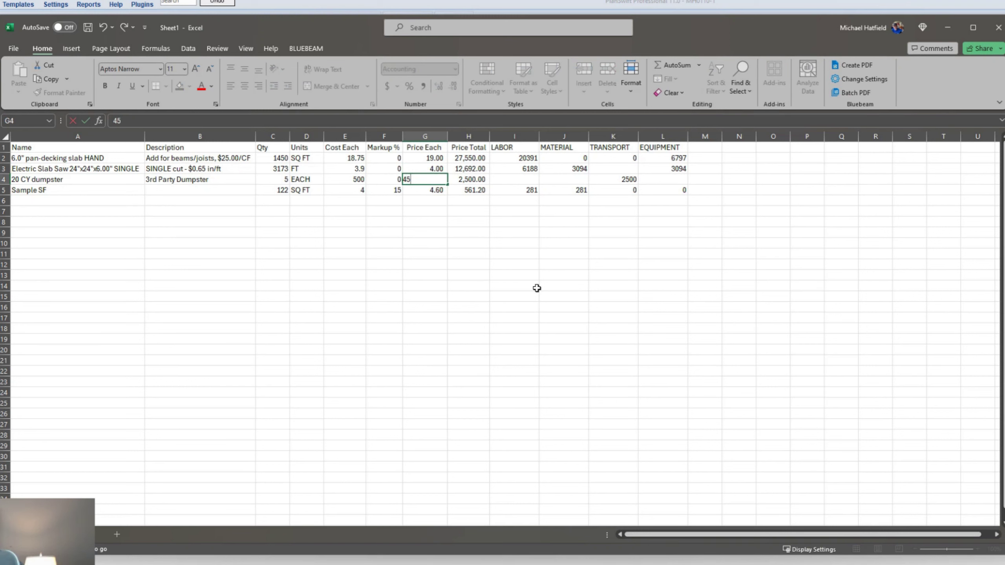
text(0)
key(Return)
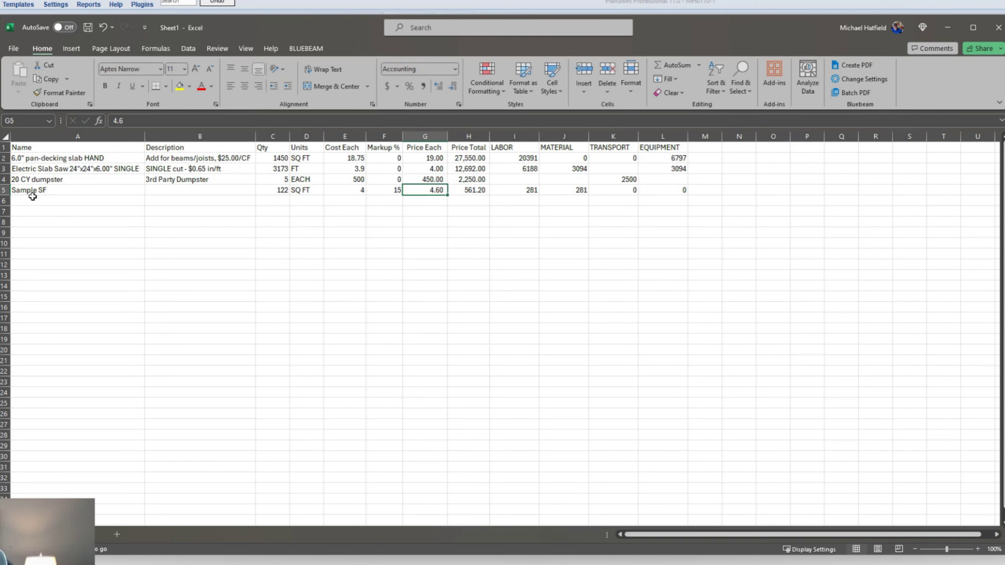
Delete the Sample SF row from the sheet
click(4, 190)
right_click(4, 190)
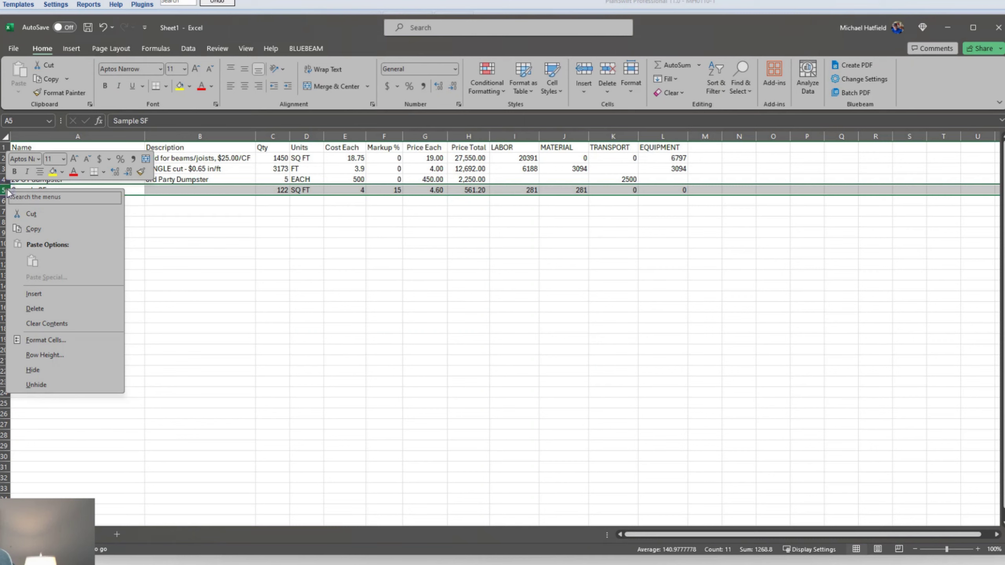
click(35, 310)
click(473, 338)
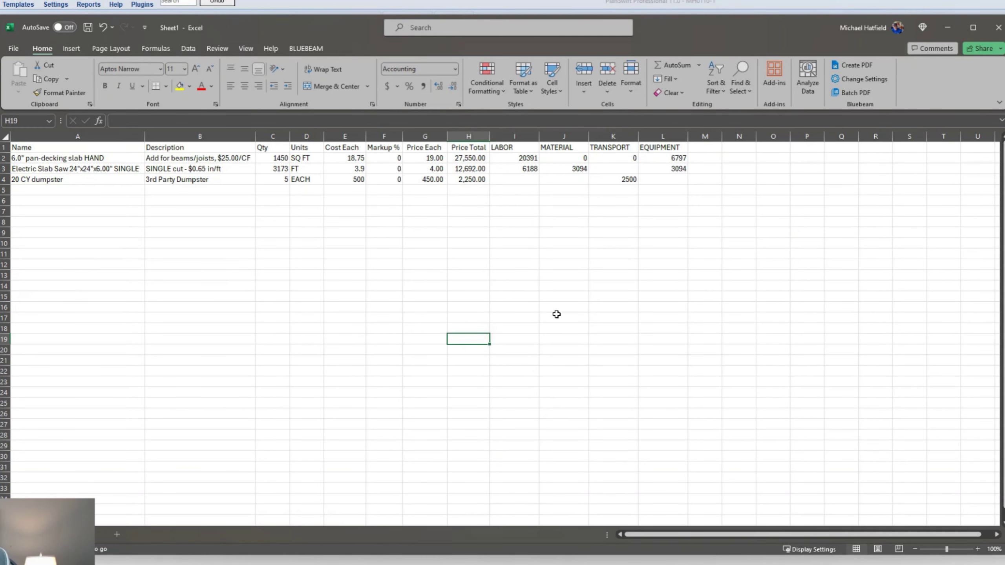
Add an AutoSum total of the Price Total column in cell H6
drag(474, 157, 473, 200)
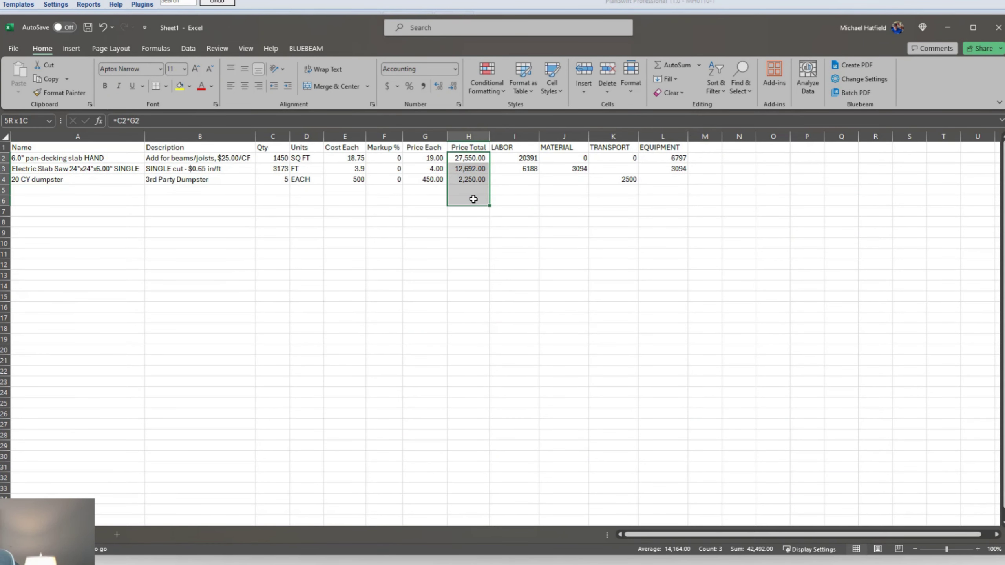
click(674, 65)
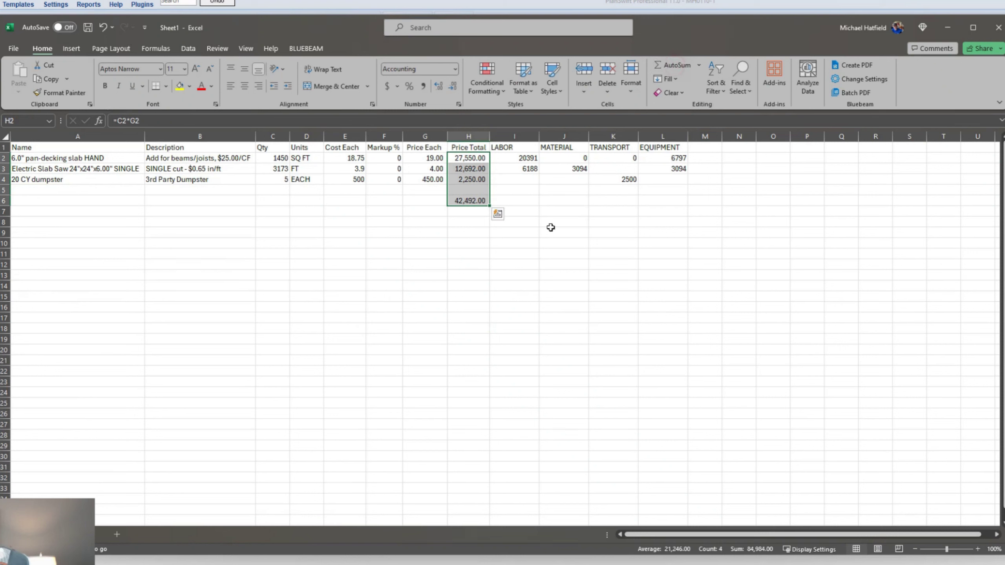
Add a bottom double border to cell H5, just above the Price Total sum
click(481, 191)
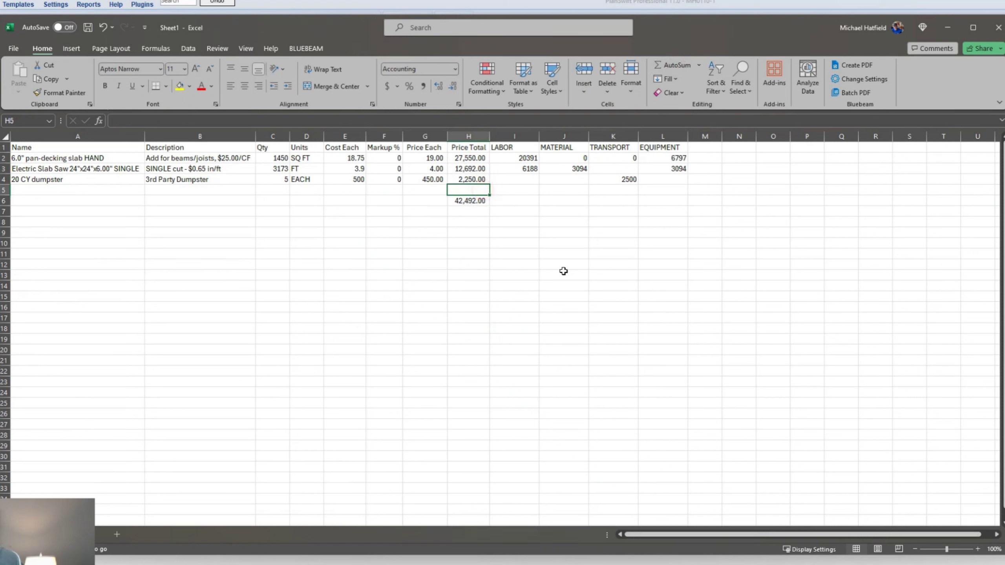
click(167, 87)
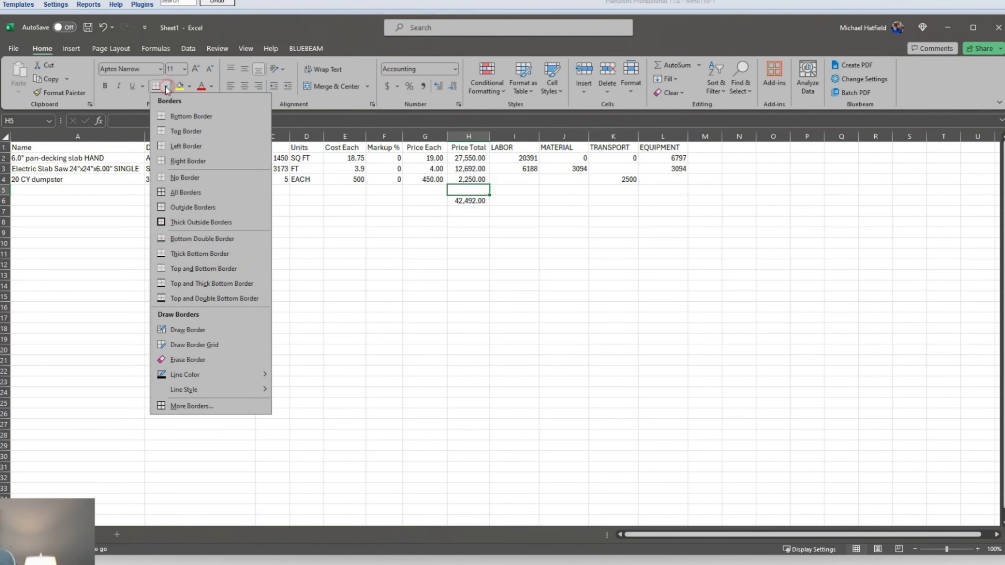
click(186, 237)
click(557, 265)
Format the Price Total sum in H6 with the dollar accounting format and fill the cell yellow
click(469, 202)
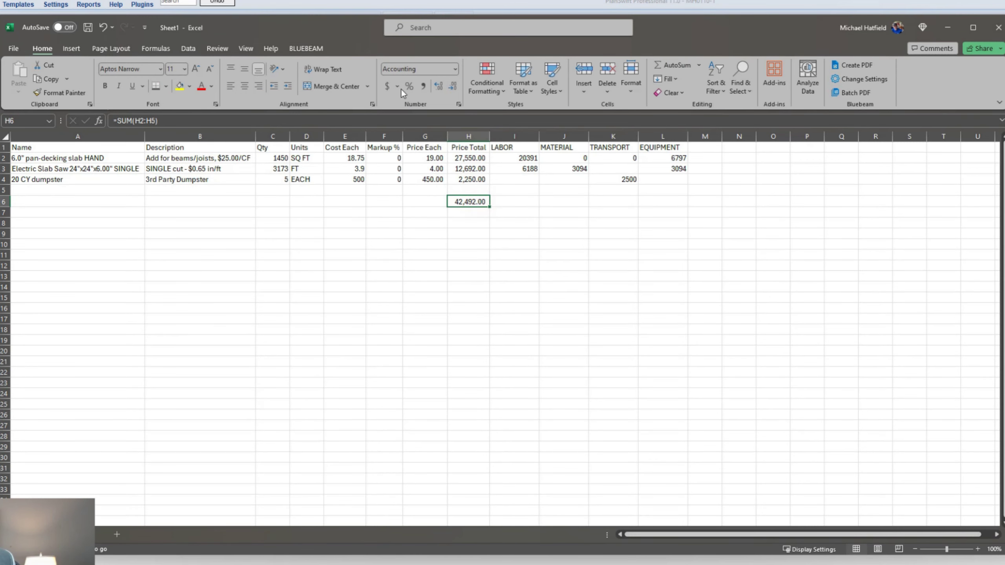
click(384, 87)
click(470, 283)
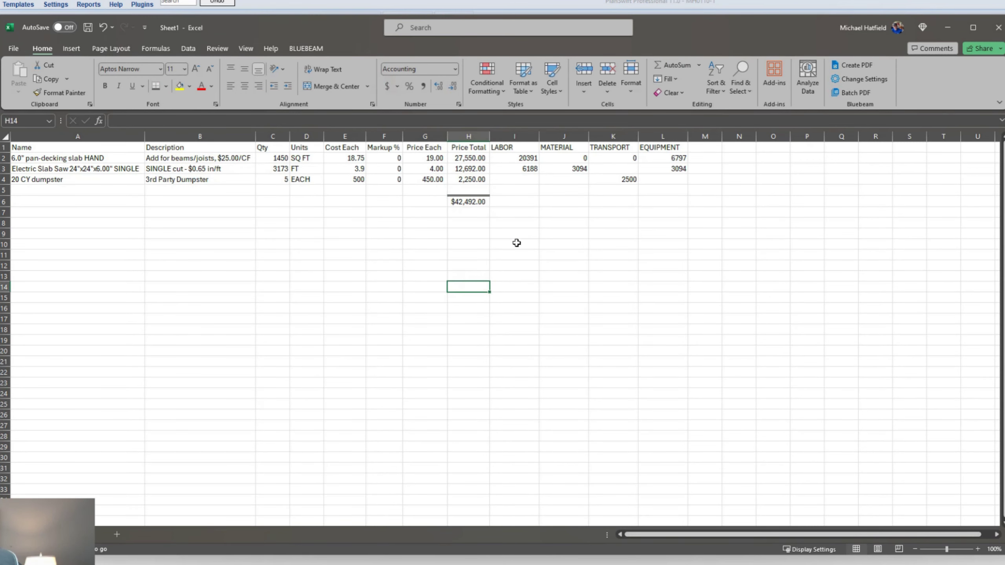
click(478, 205)
click(180, 86)
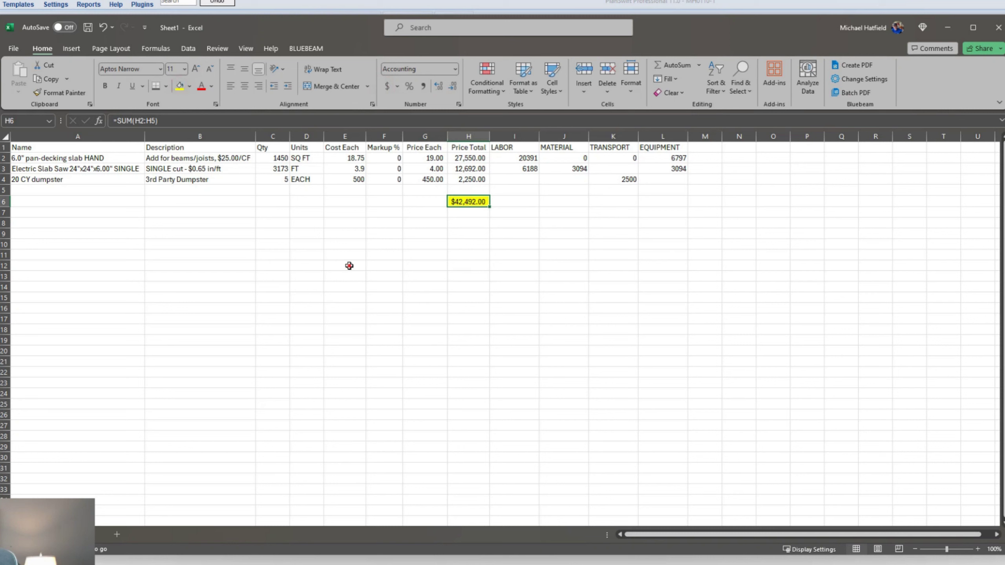
click(347, 265)
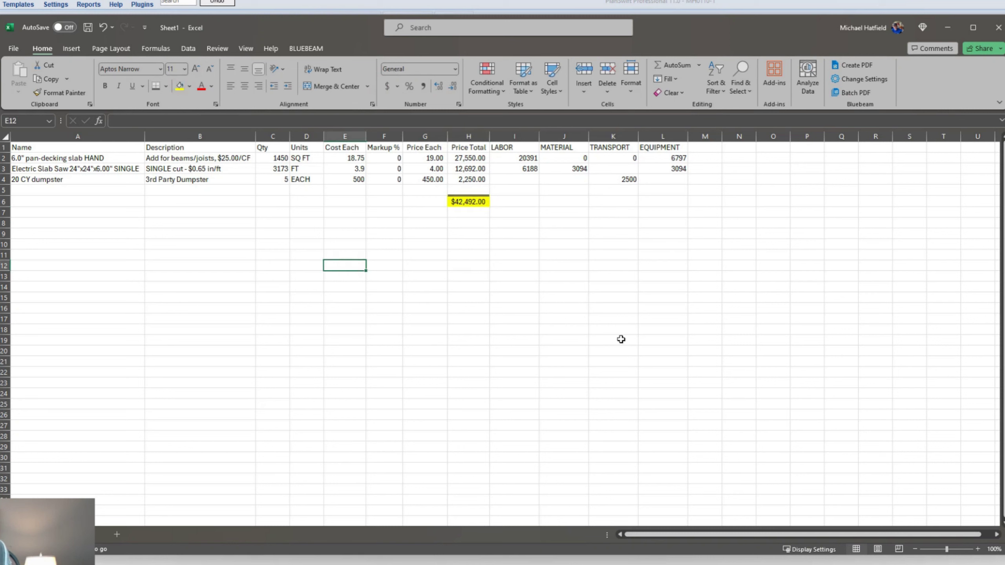
Copy the sum formula and formatting from H6 to the LABOR, MATERIAL, TRANSPORT and EQUIPMENT columns in I6 through L6
drag(521, 158, 629, 170)
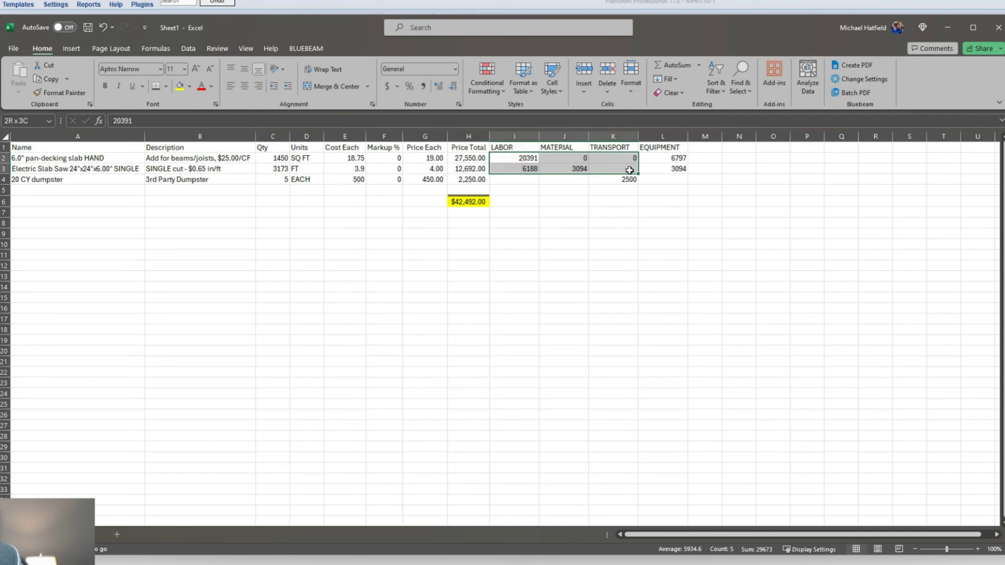
drag(526, 157, 521, 201)
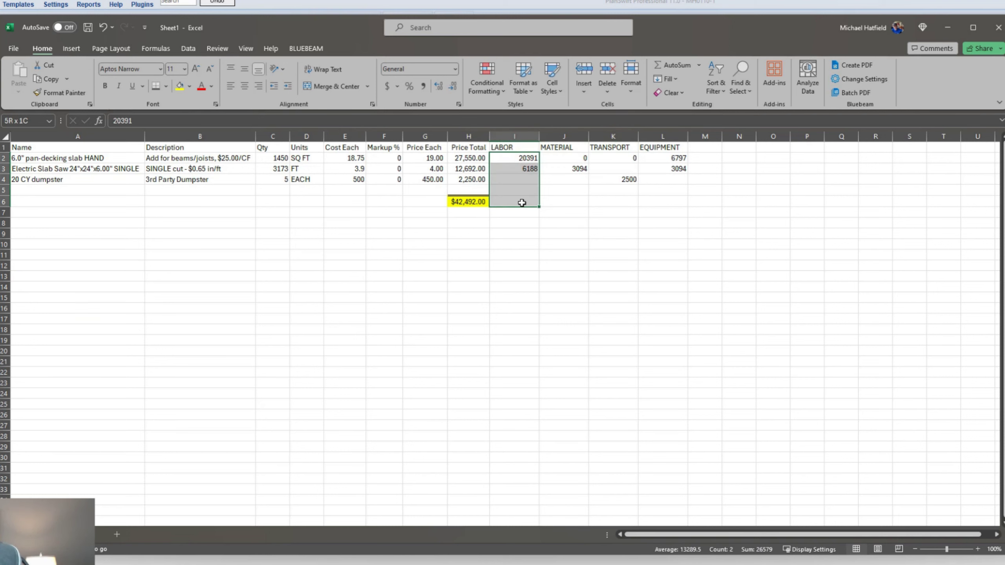
click(469, 201)
right_click(469, 202)
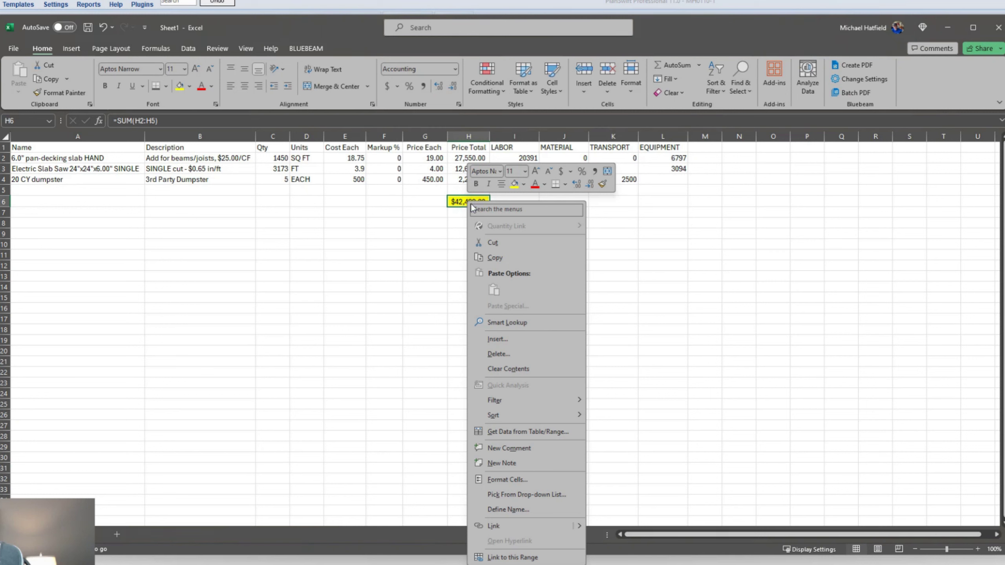
click(493, 257)
drag(511, 201, 671, 197)
key(Return)
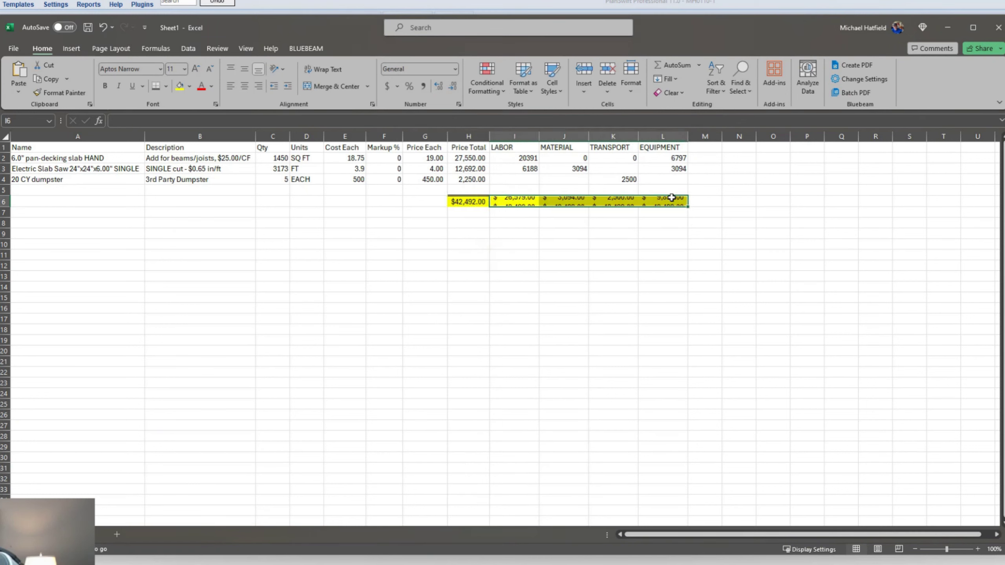
click(602, 278)
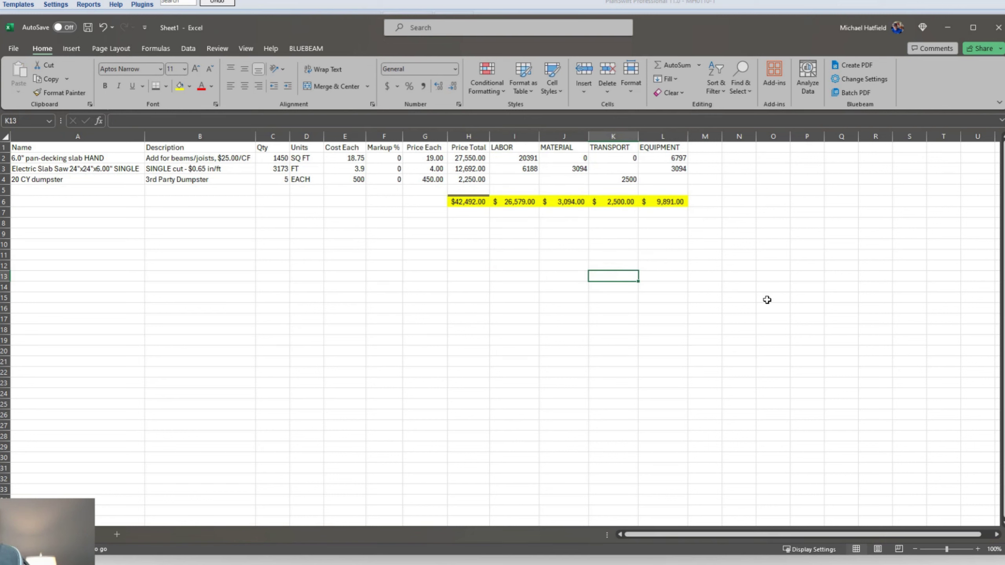
drag(516, 201, 654, 202)
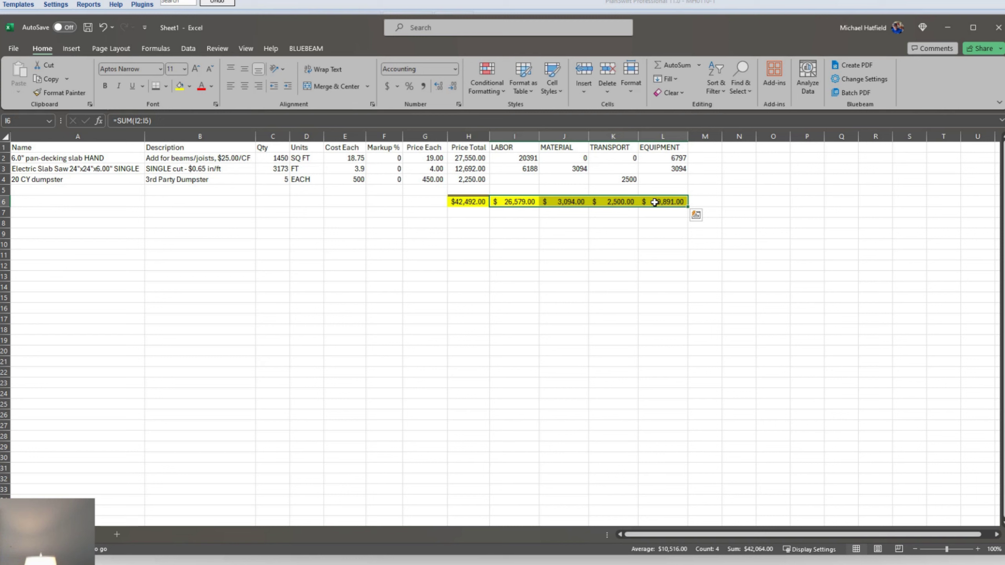
click(574, 256)
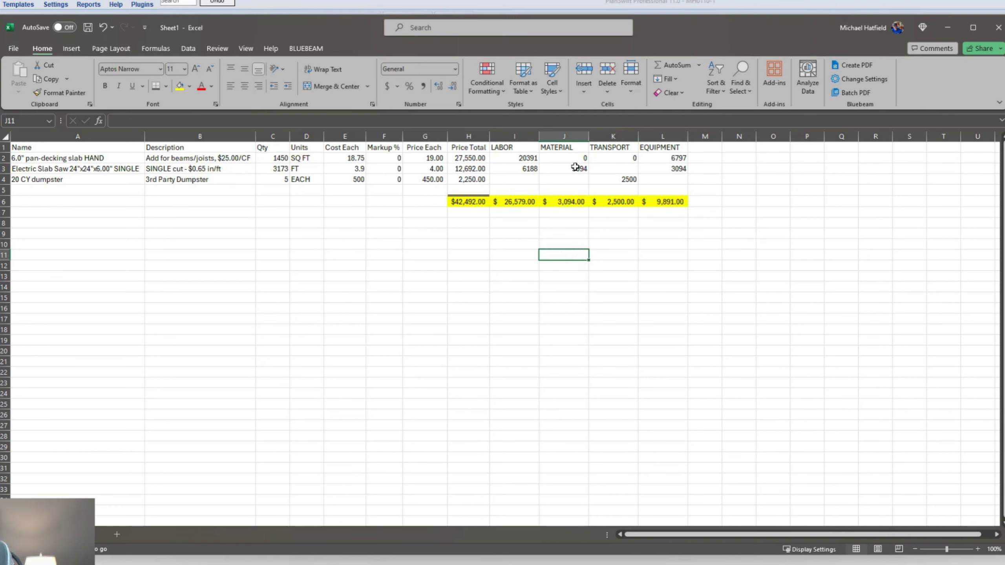
Set Price Each to 18.75 for the pan-decking slab, 3.9 for the Electric Slab Saw and 500 for the 20 CY dumpster
drag(526, 158, 668, 154)
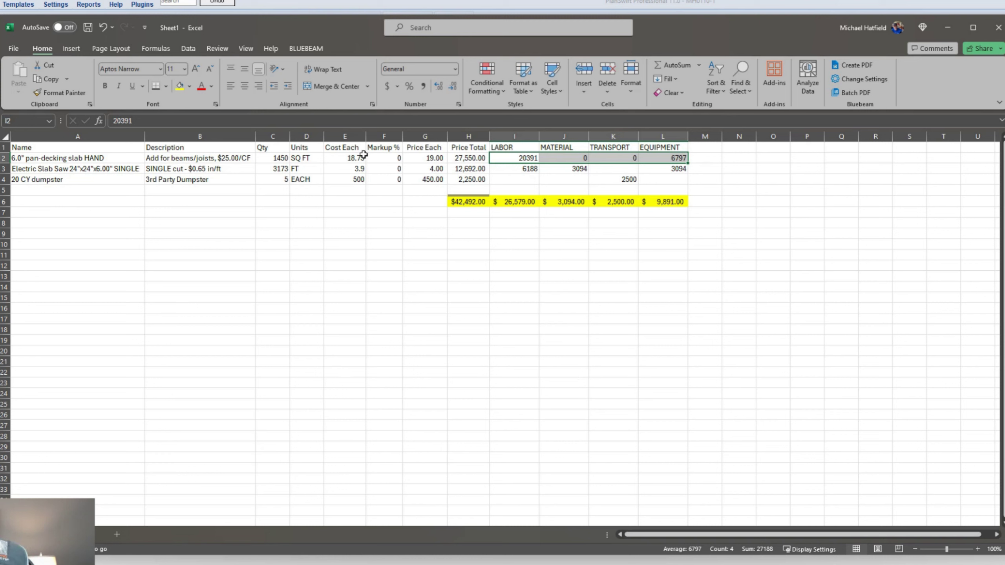
click(415, 158)
key(F2)
key(BackSpace)
text(8)
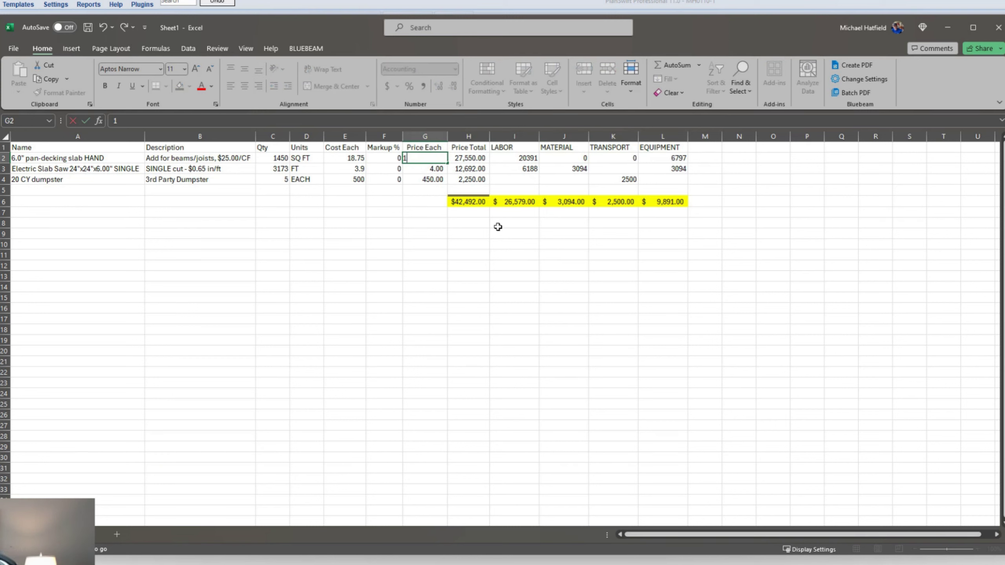
text(.75)
key(Return)
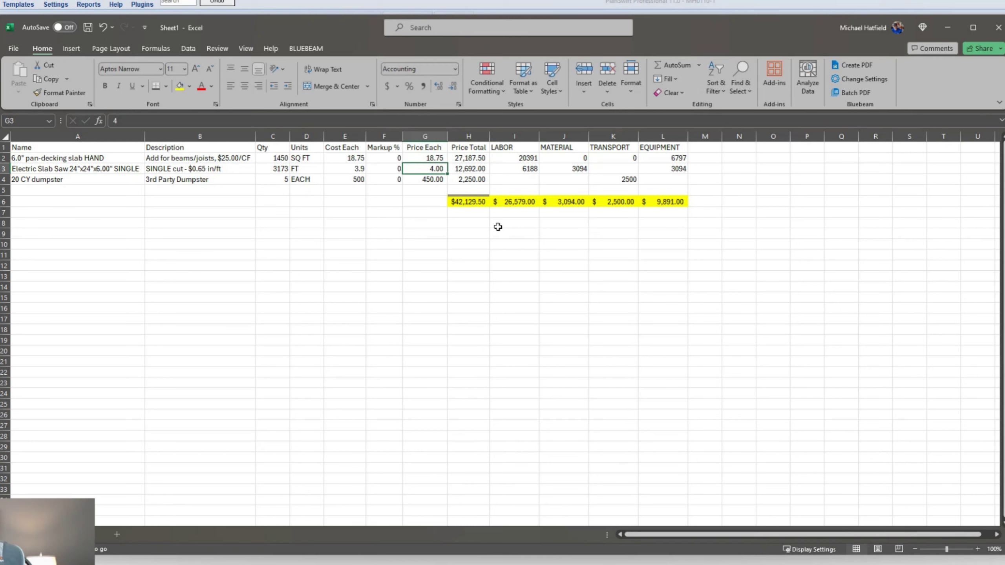
text(3.)
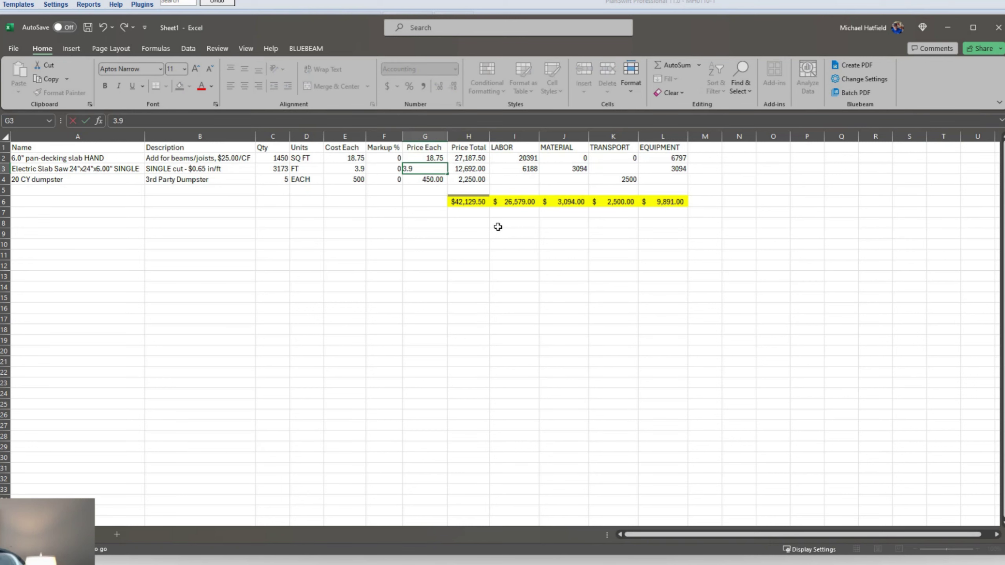
text(9)
key(Return)
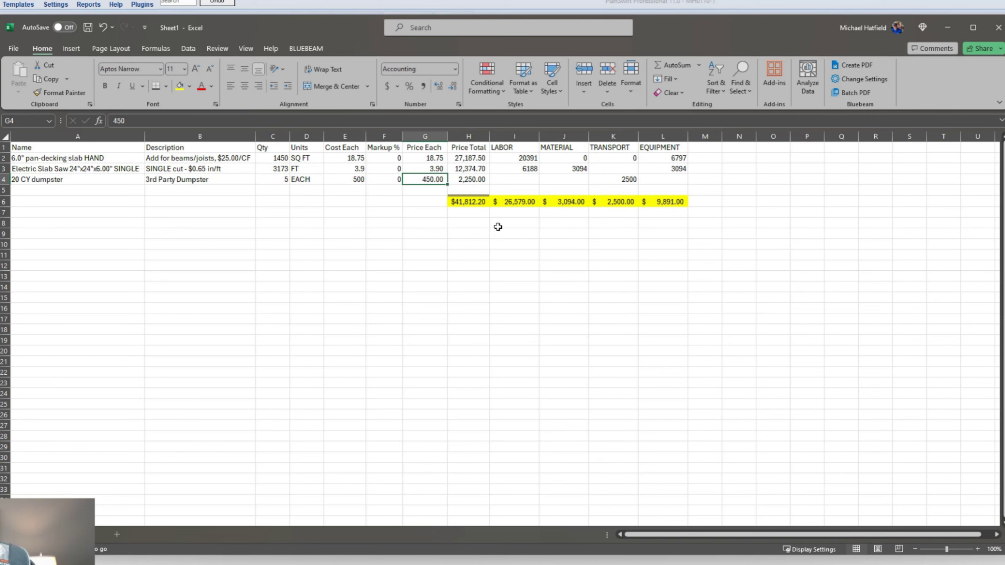
text(500)
key(Return)
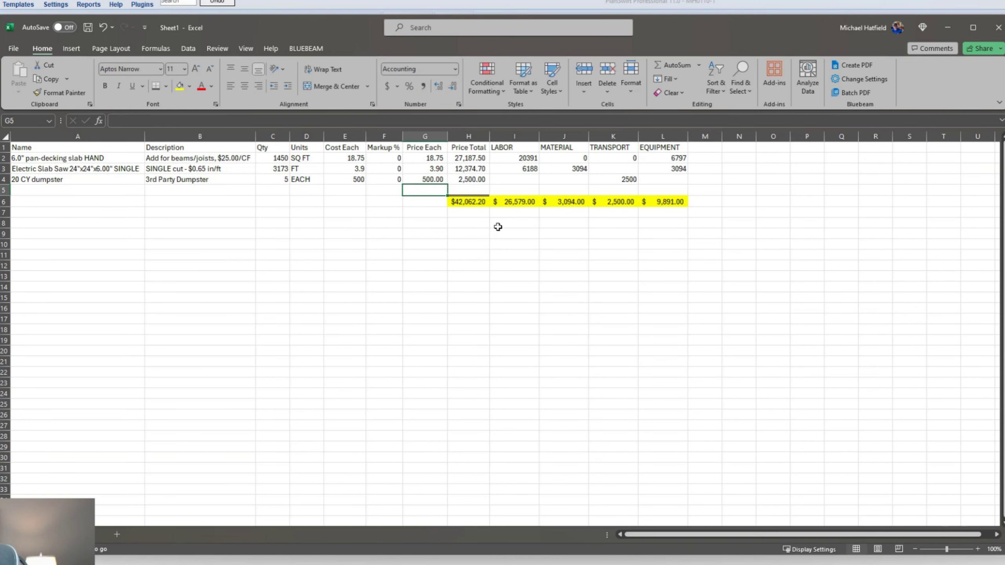
Check the combined sum of the four cost totals in I6 through L6 and enter an adjustment of 1.8 in H5
drag(510, 201, 671, 201)
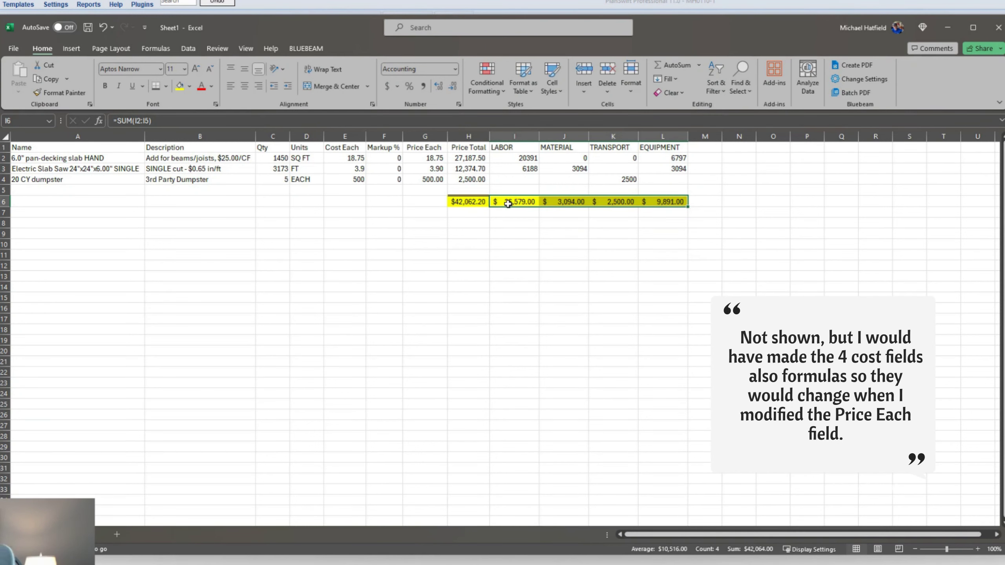
click(516, 214)
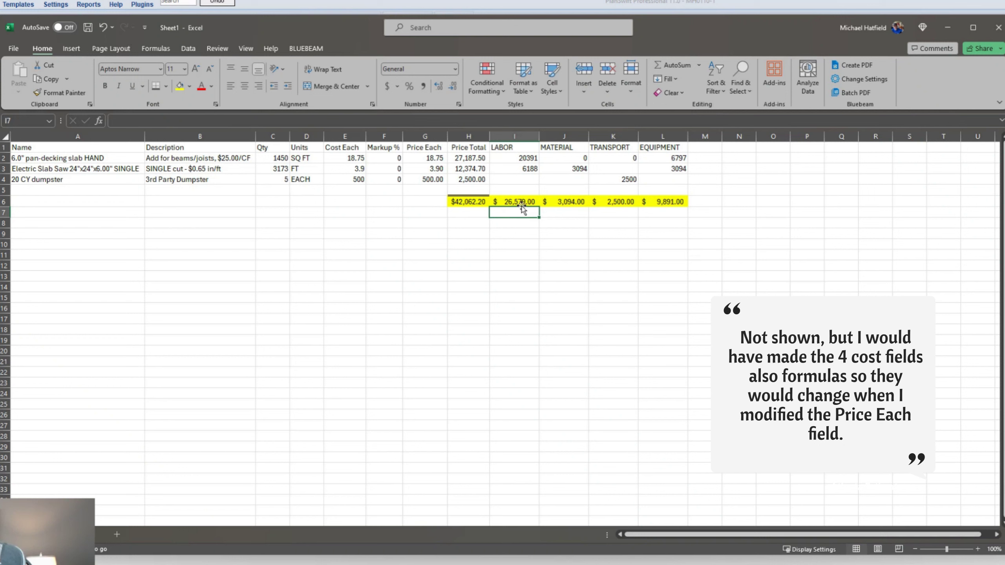
drag(520, 203, 672, 201)
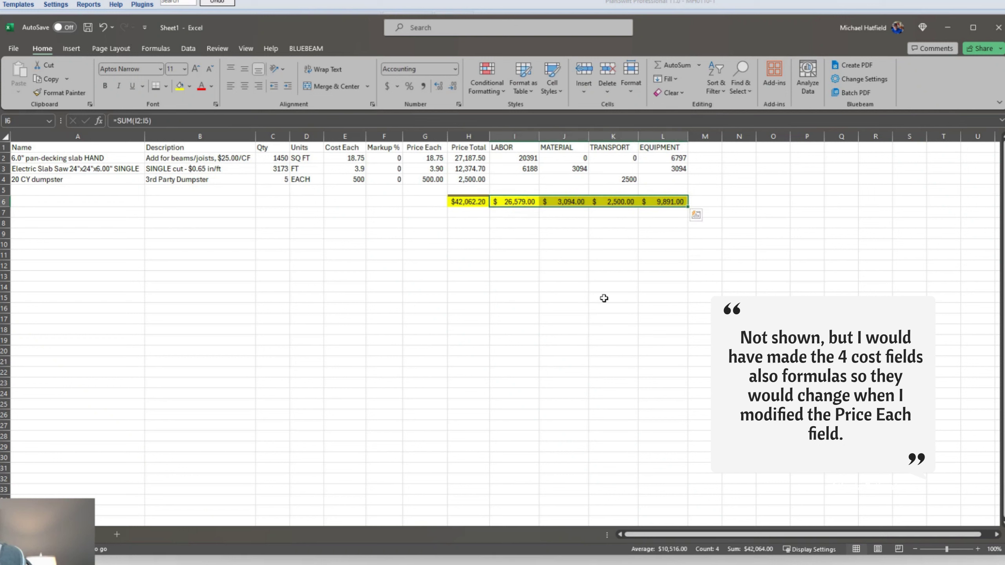
click(471, 190)
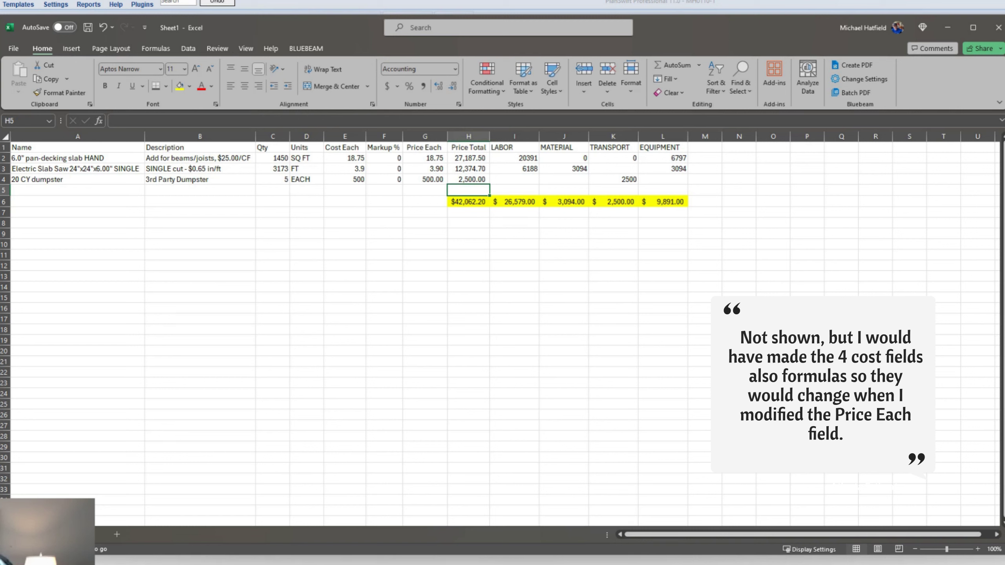
text(1.8)
key(Return)
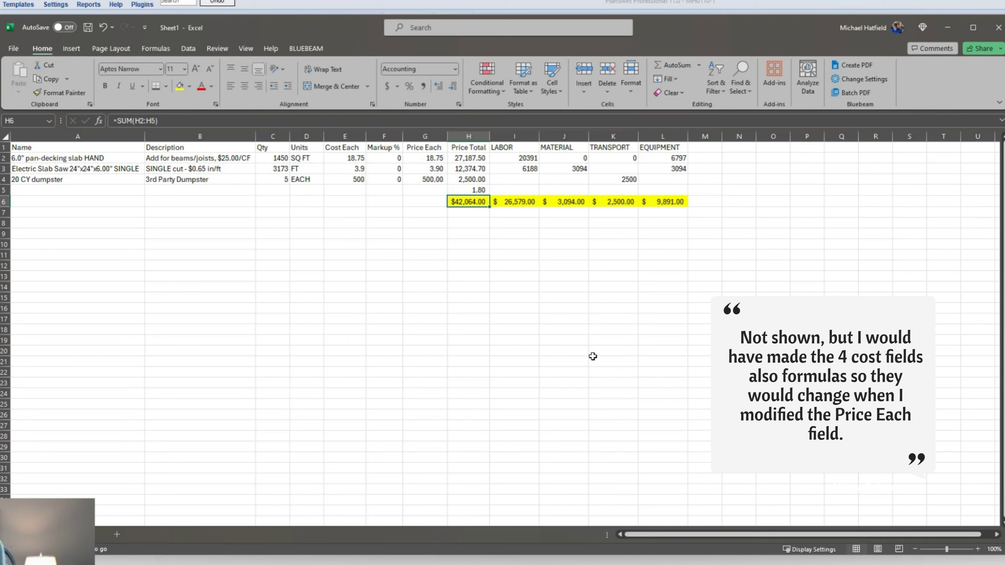
click(471, 190)
click(500, 339)
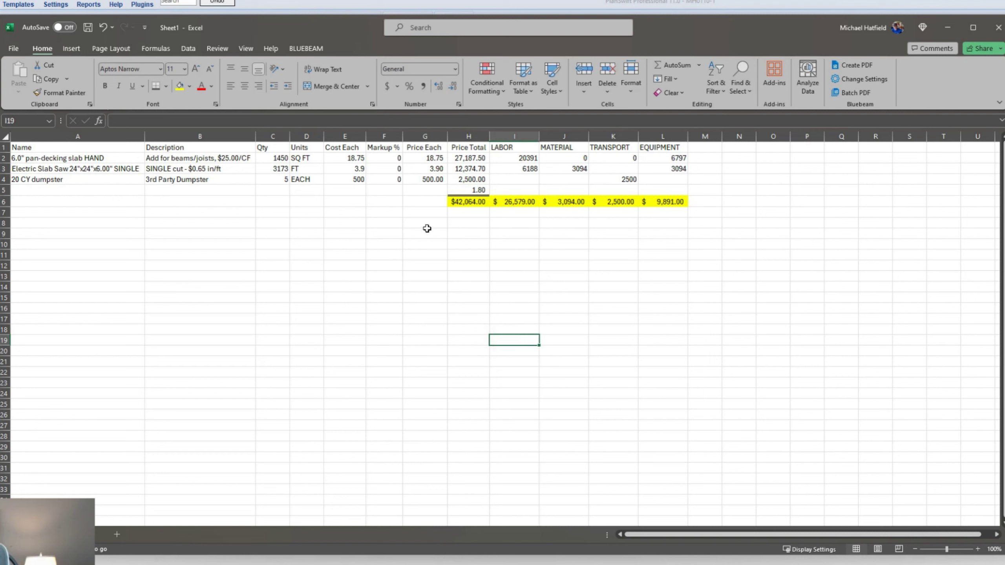
Enter the formula =H6/C2 in cell H8 and apply the dollar accounting format to it
click(462, 223)
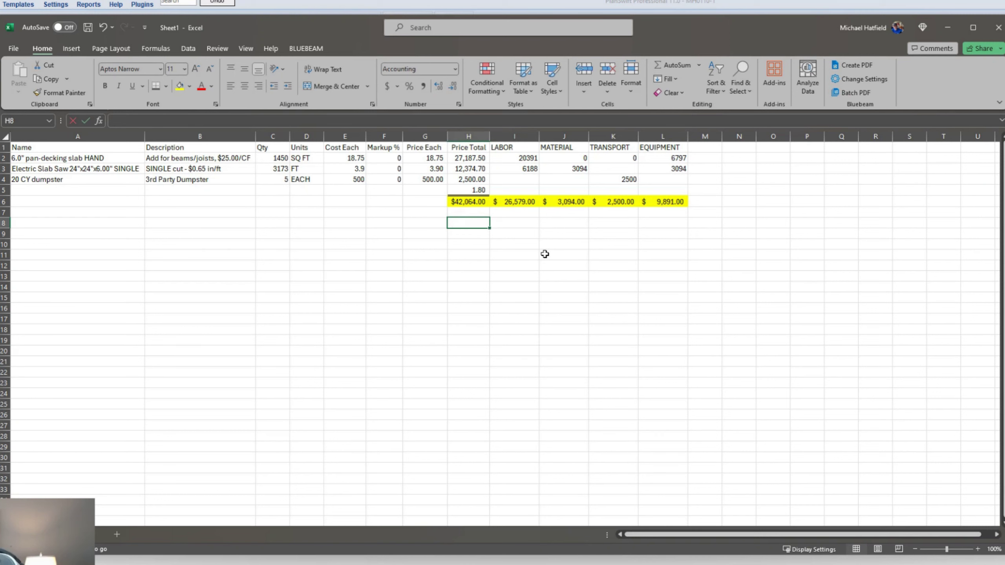
text(=)
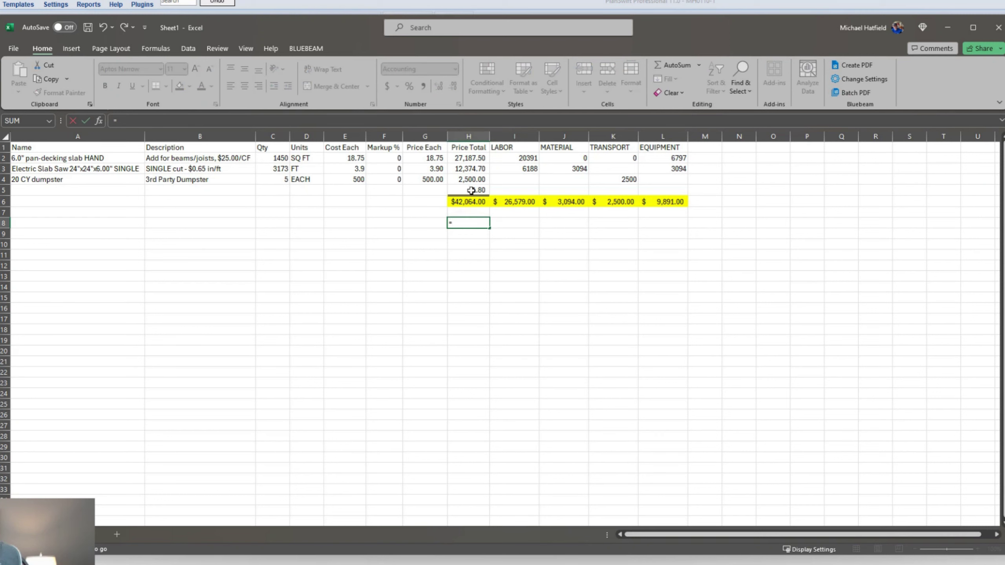
click(465, 203)
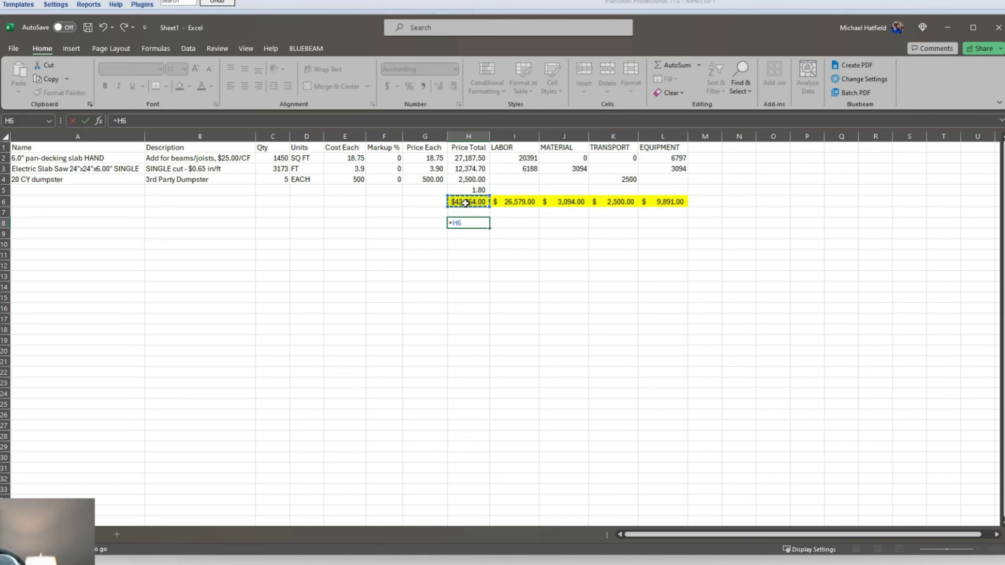
text(/)
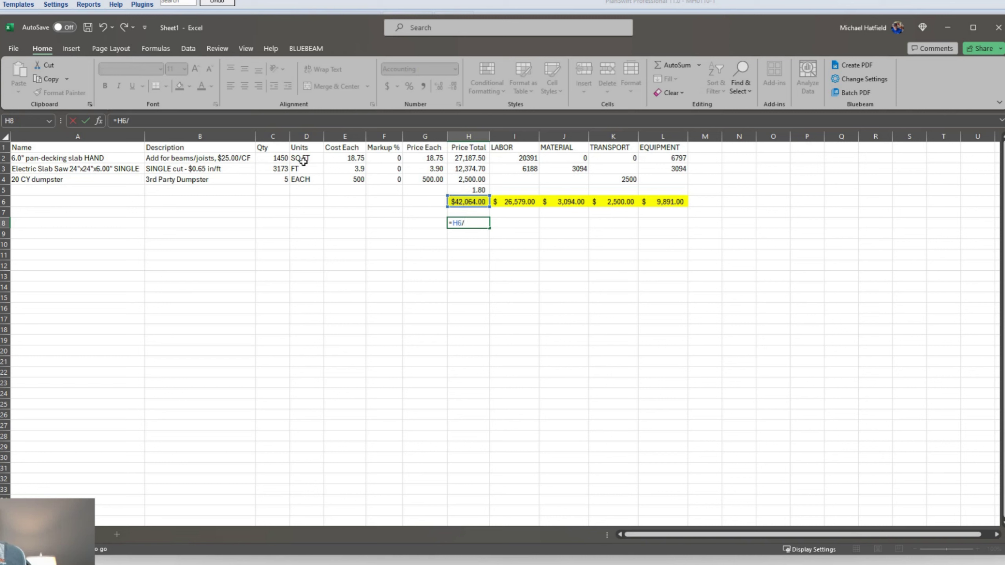
click(273, 158)
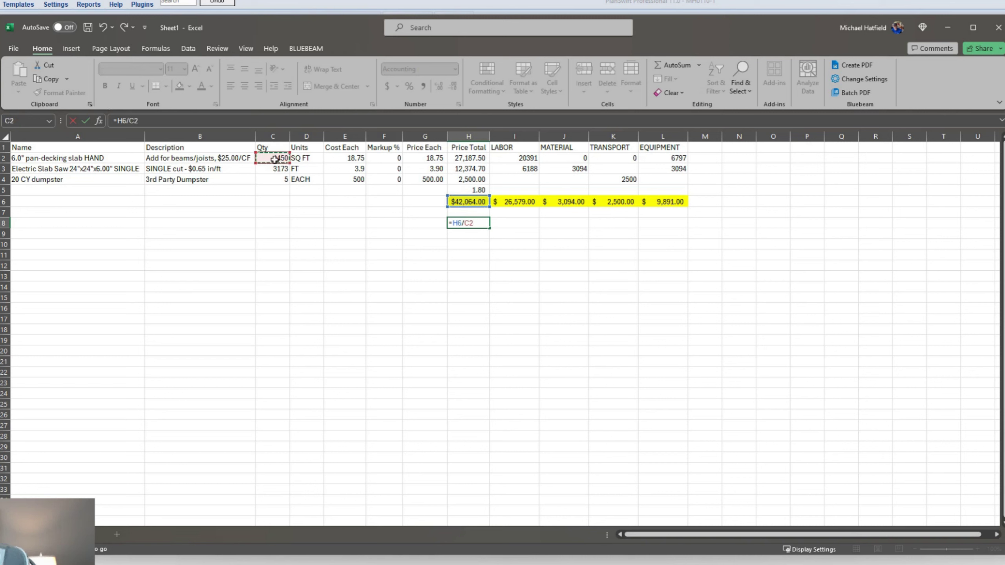
key(Return)
key(Up)
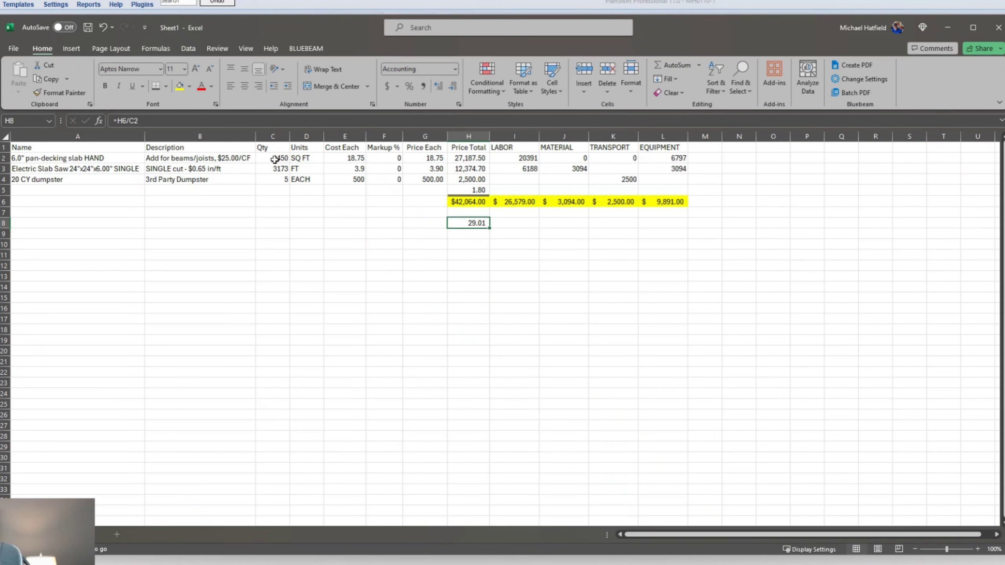
click(387, 86)
Label the unit price by entering PER SF in cell I8
click(507, 223)
text(PER SF)
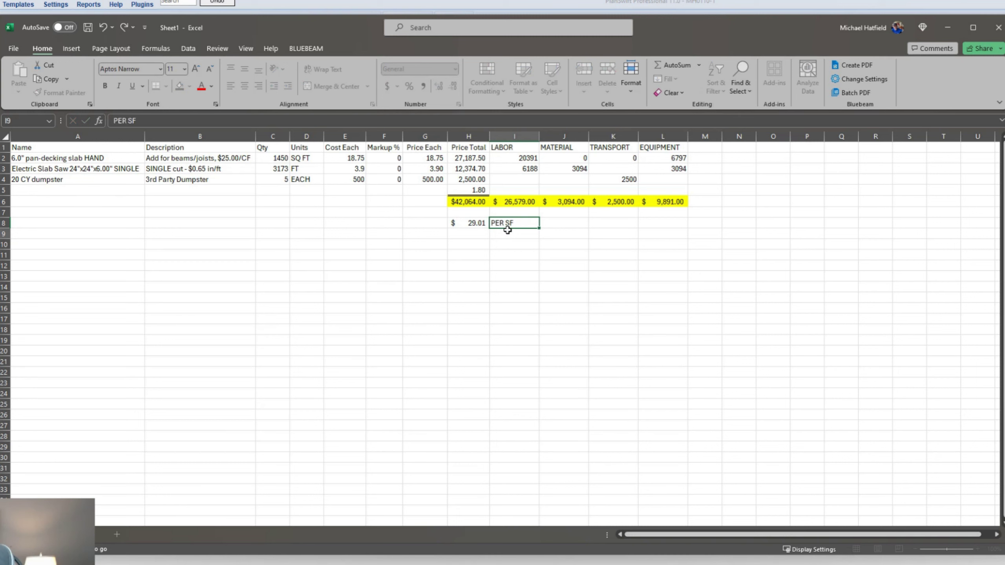
key(Return)
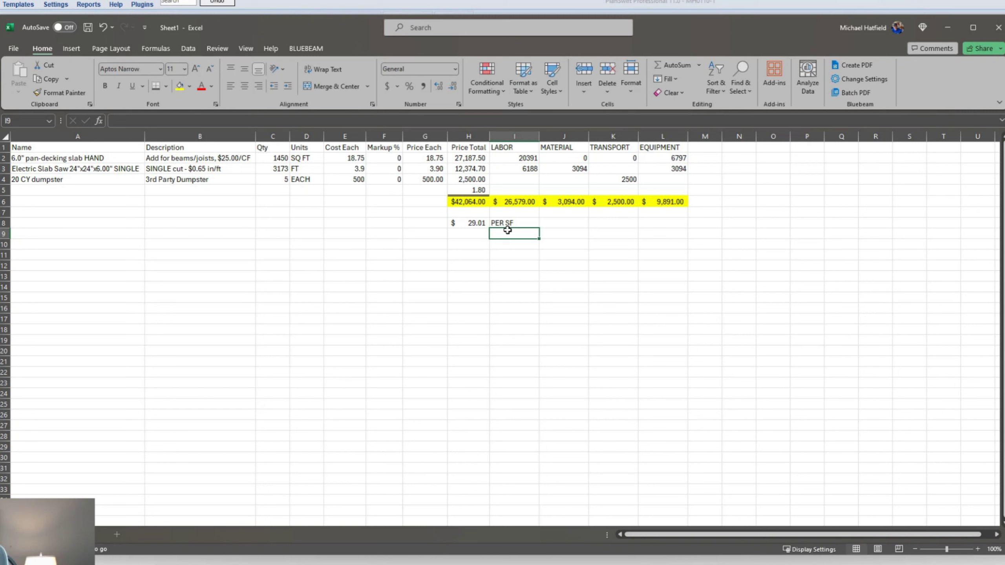
Set the adjustment amount in cell H5 to 501.8
click(461, 189)
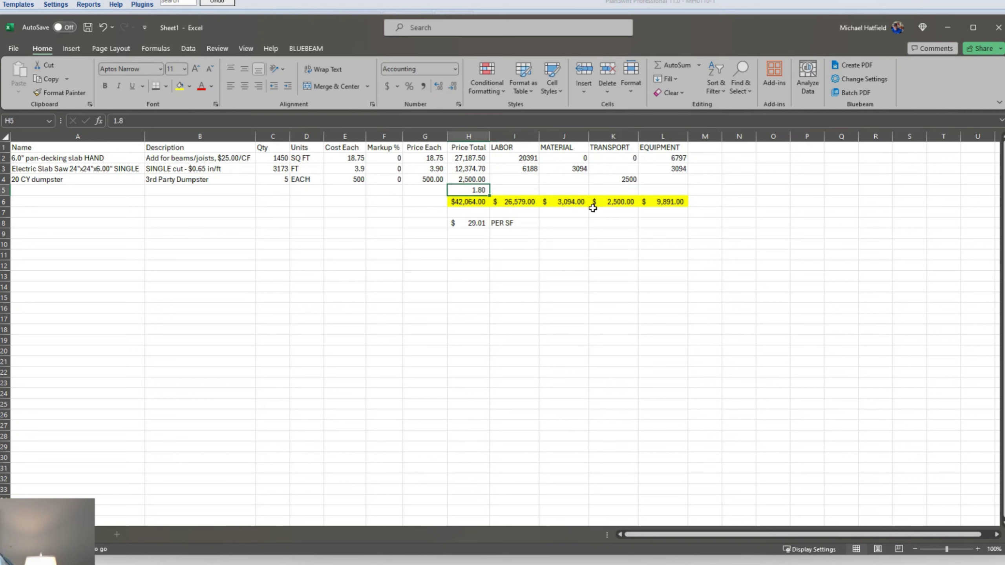
text(501.8)
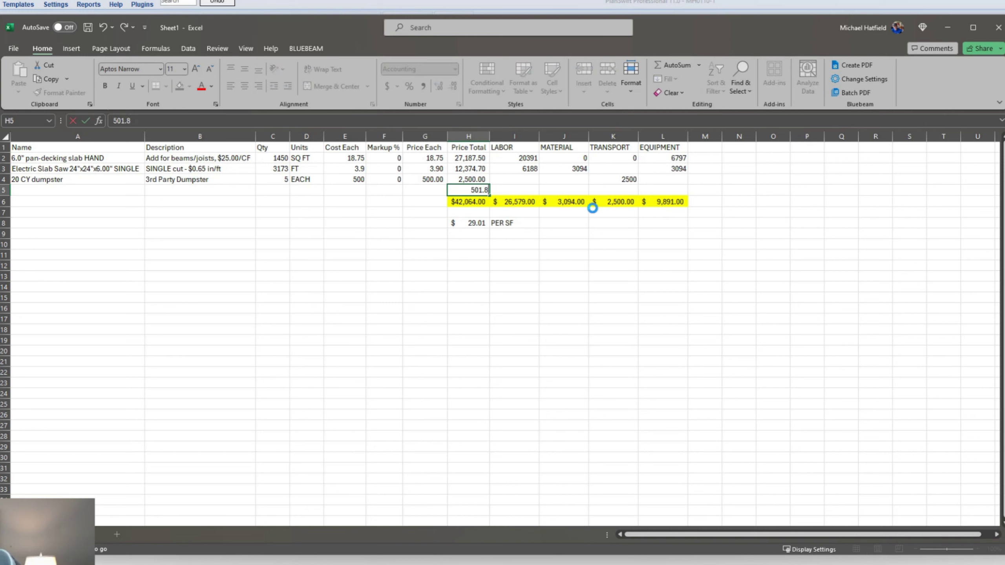
key(Return)
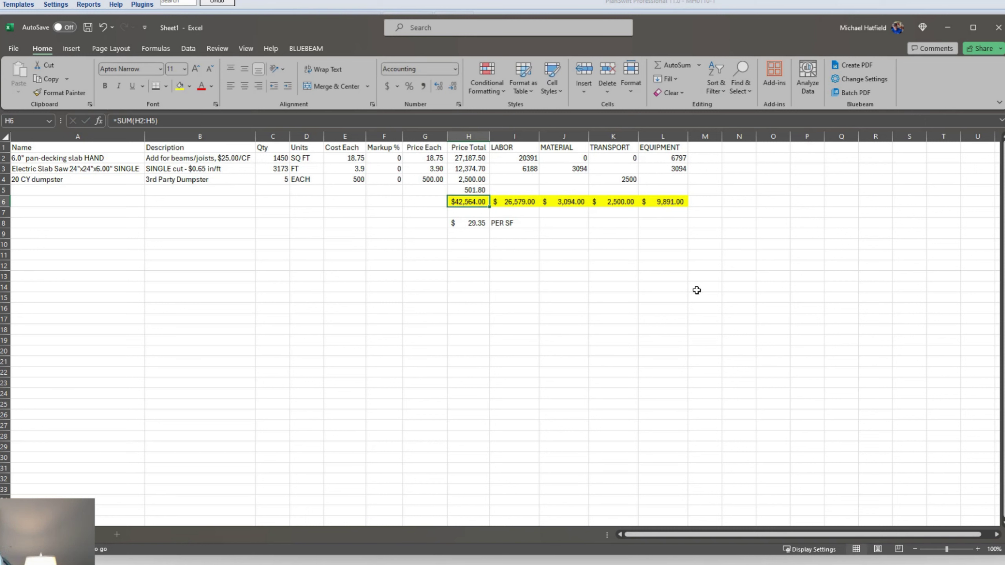
click(463, 190)
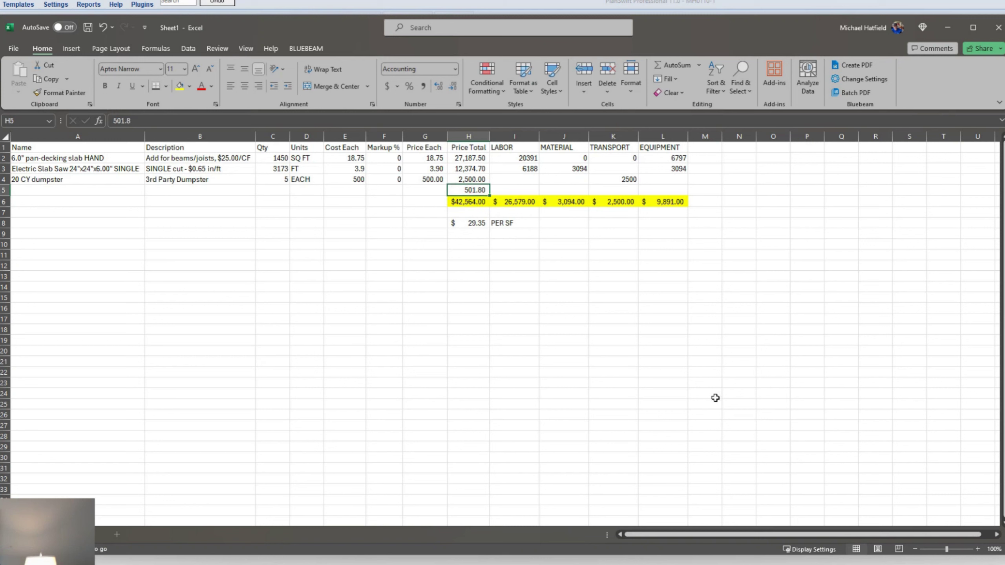